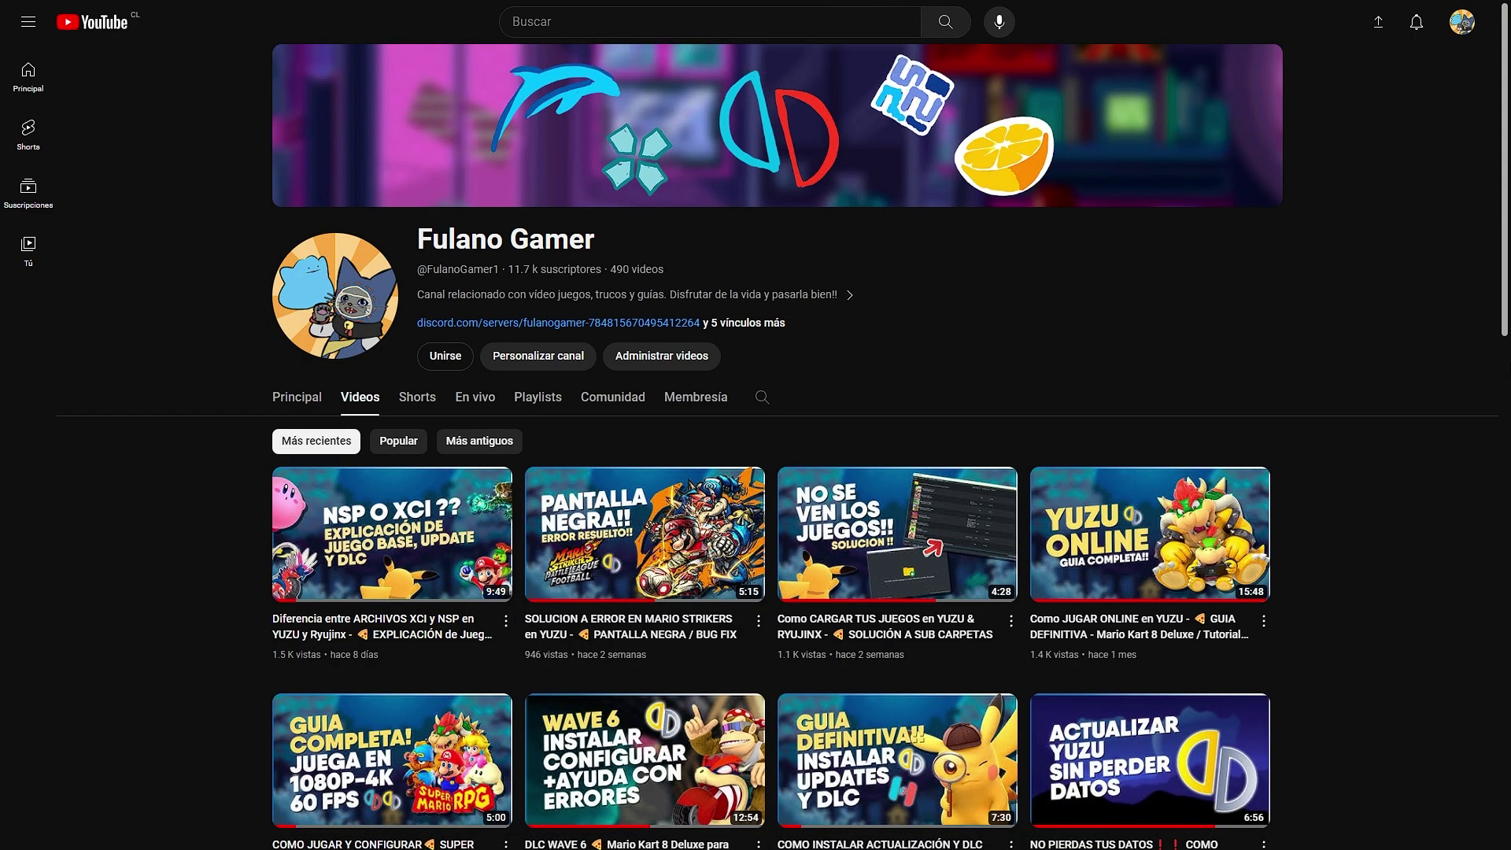
- Show the YouTube channel's full list of links and follow its Discord link
click(780, 324)
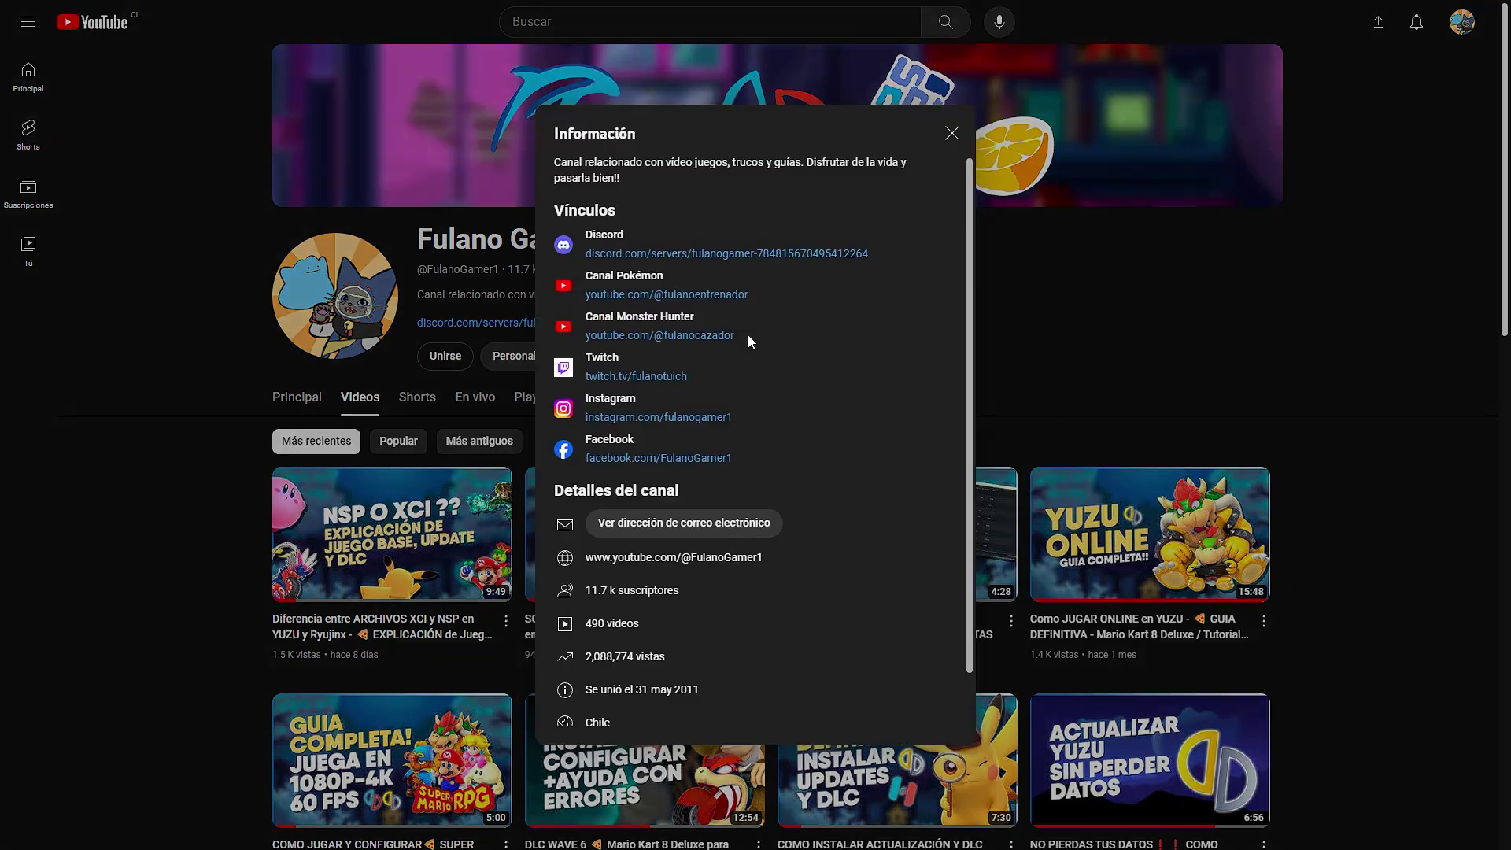
click(685, 256)
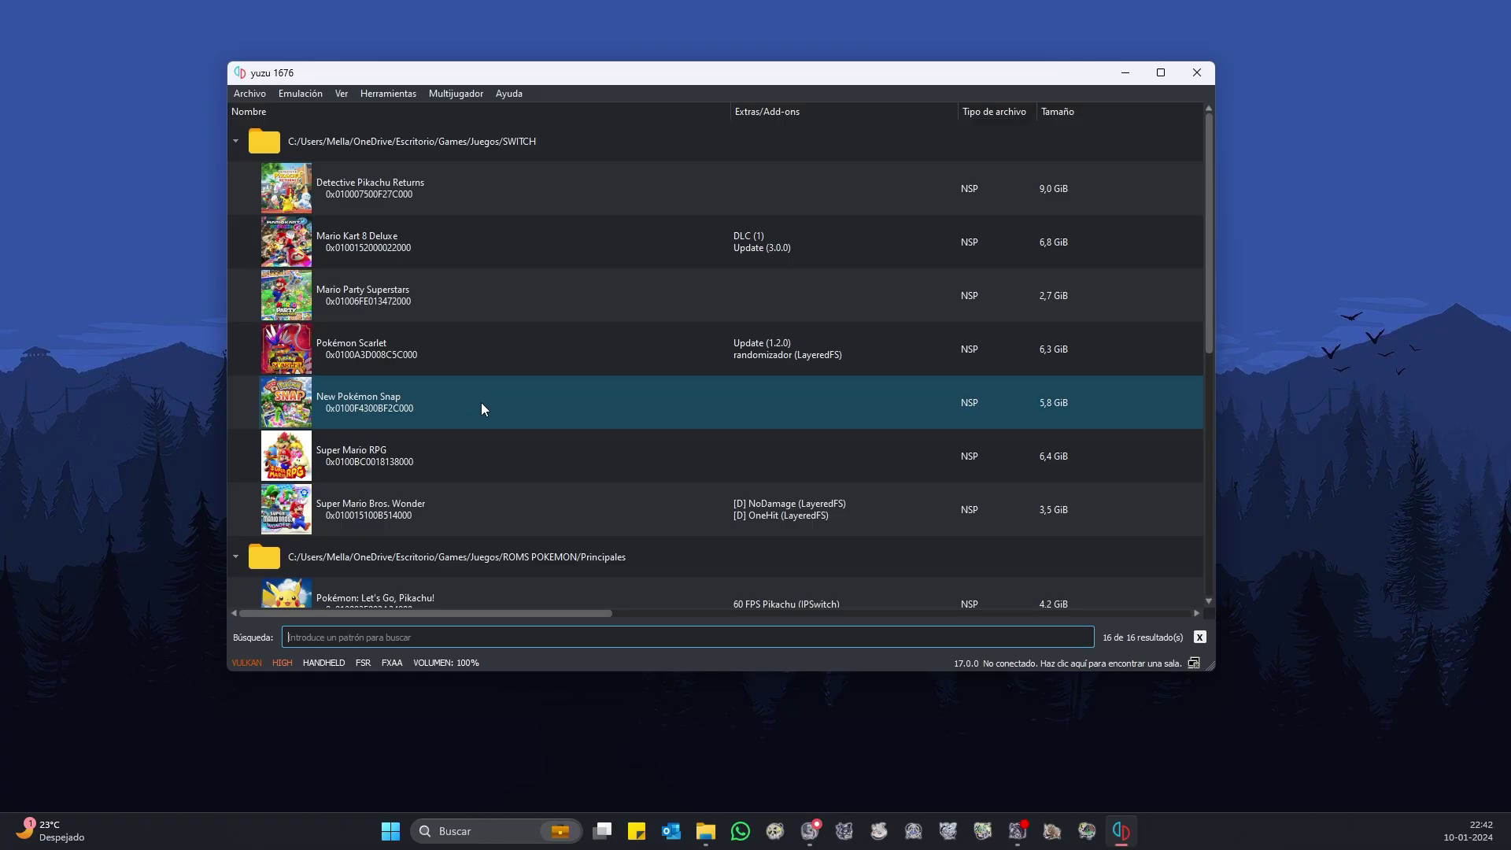
- Look through the yuzu game library and compare the update and add-on entries of Pokémon Violet and Pokémon Scarlet
scroll(459, 446, down, 3)
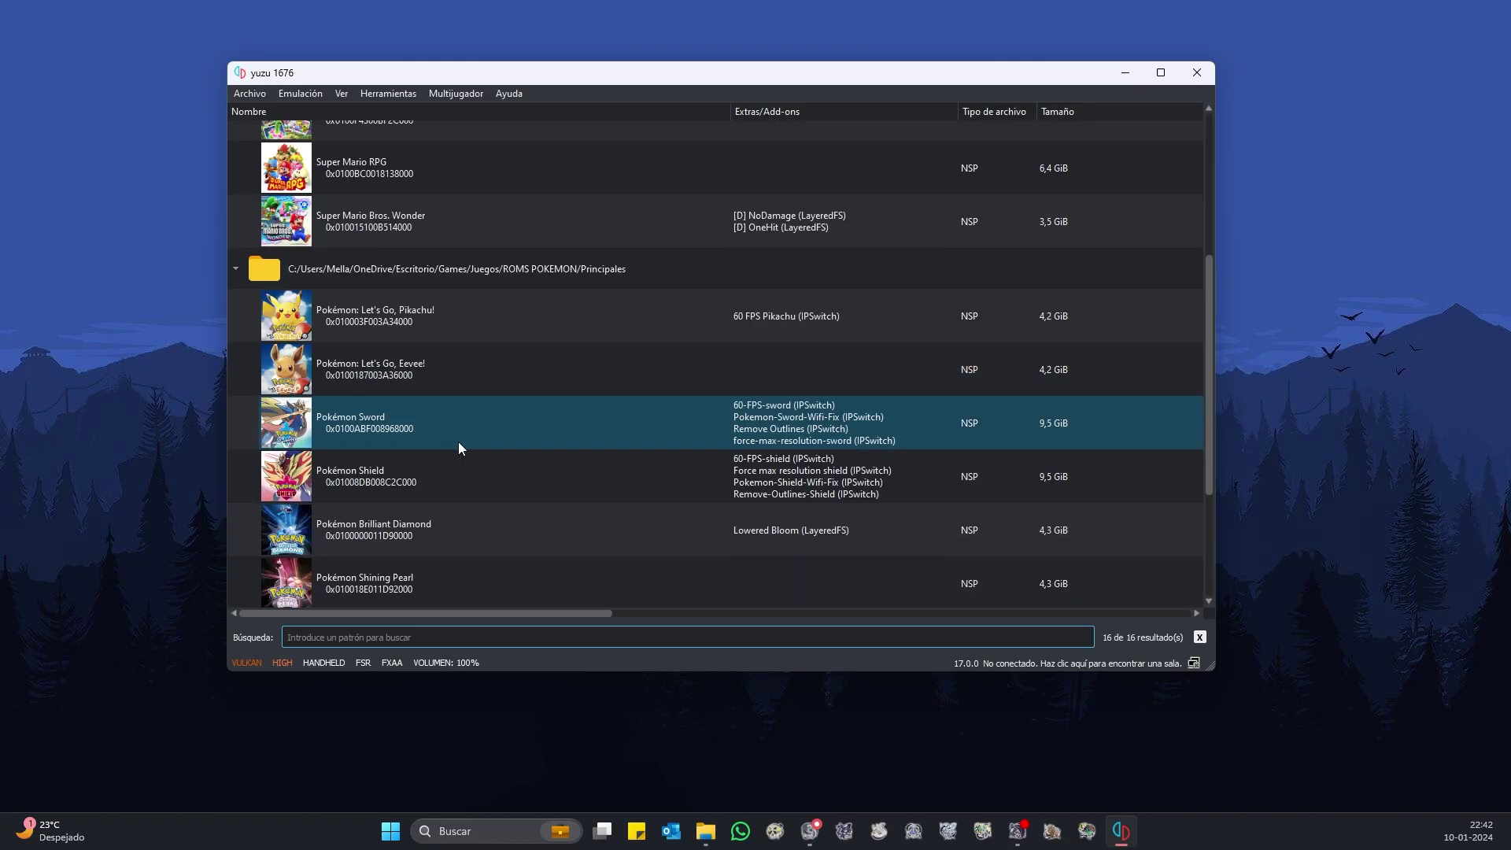
scroll(469, 448, up, 3)
scroll(398, 414, down, 5)
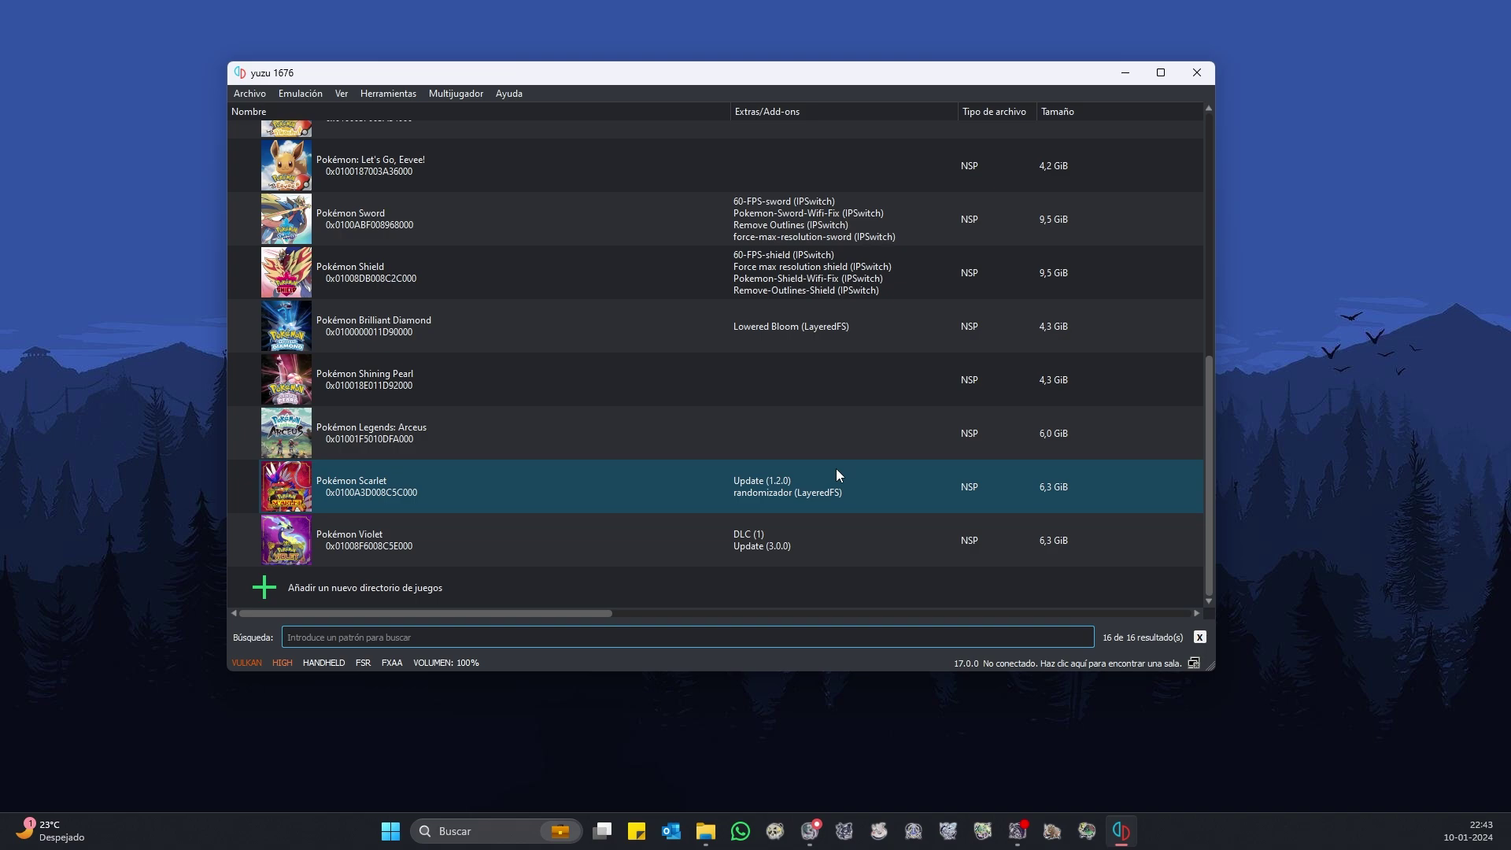
click(808, 549)
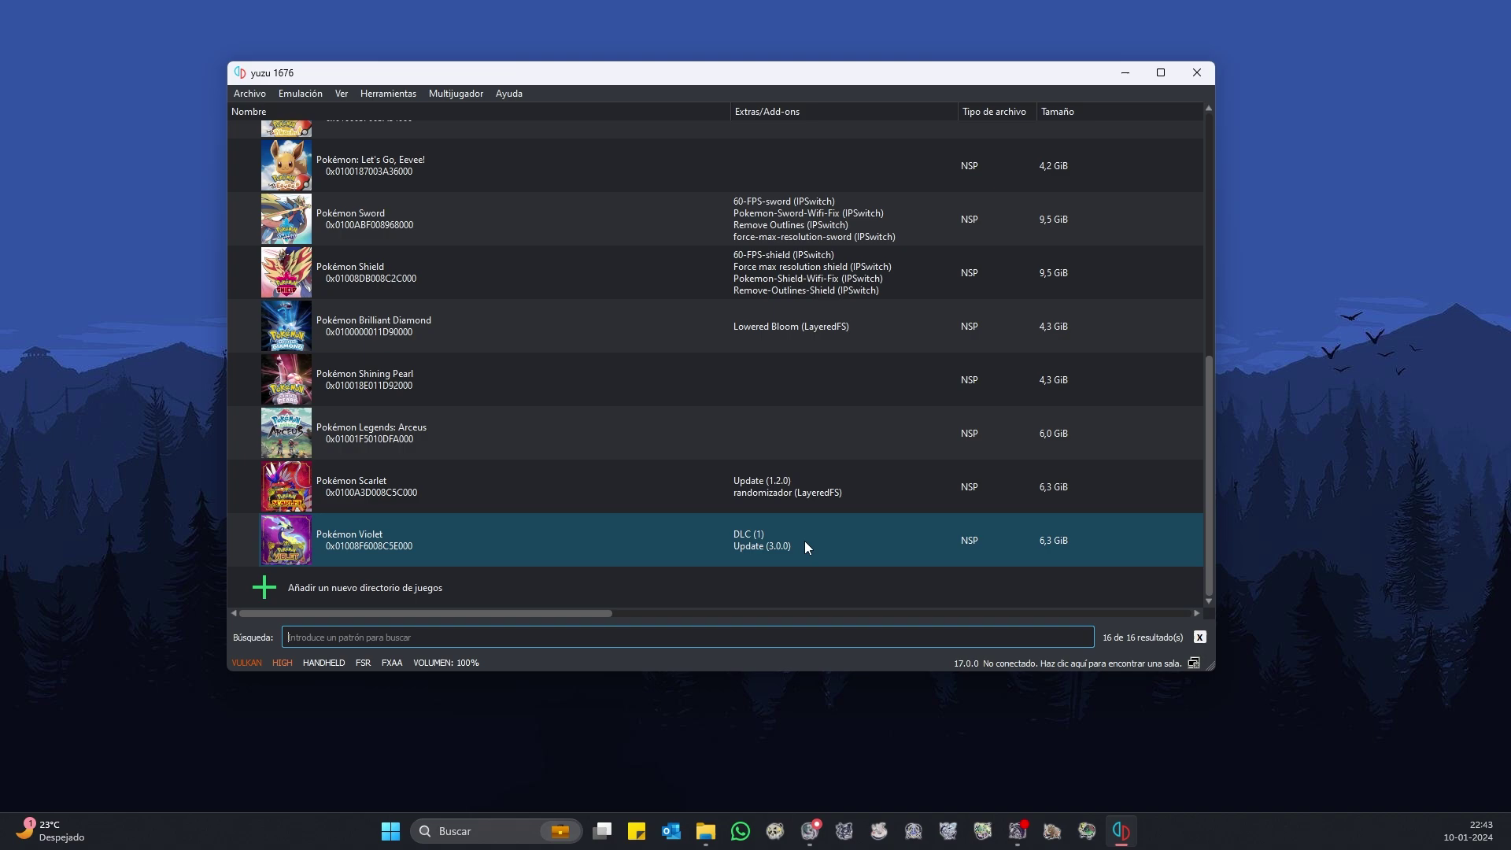
click(838, 494)
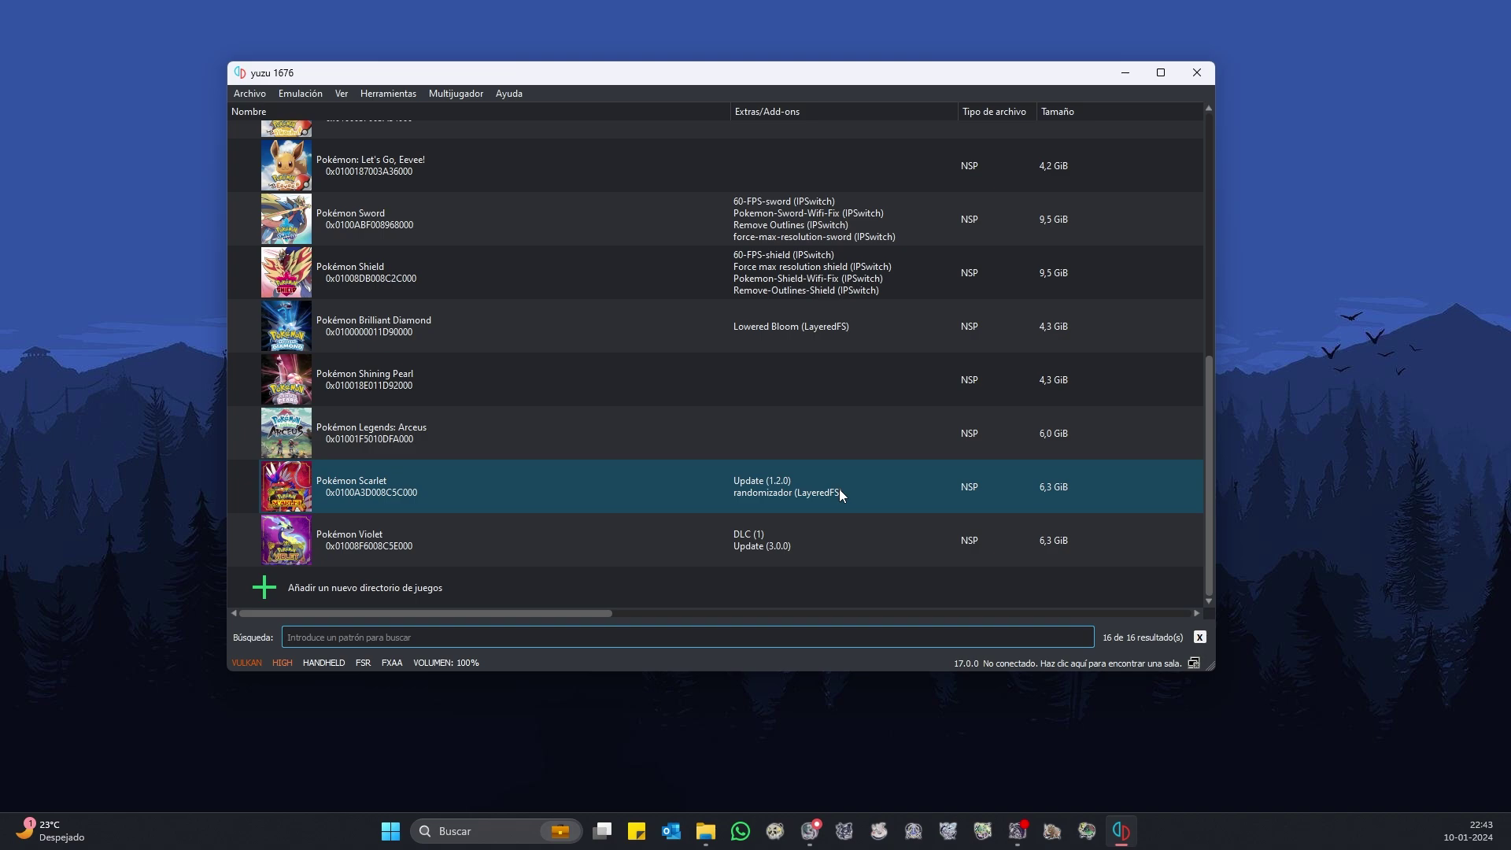
- Extract the Randomización Fulano (1.2.0) folder from its RAR archive to the desktop and select both zip files inside it
key(super+d)
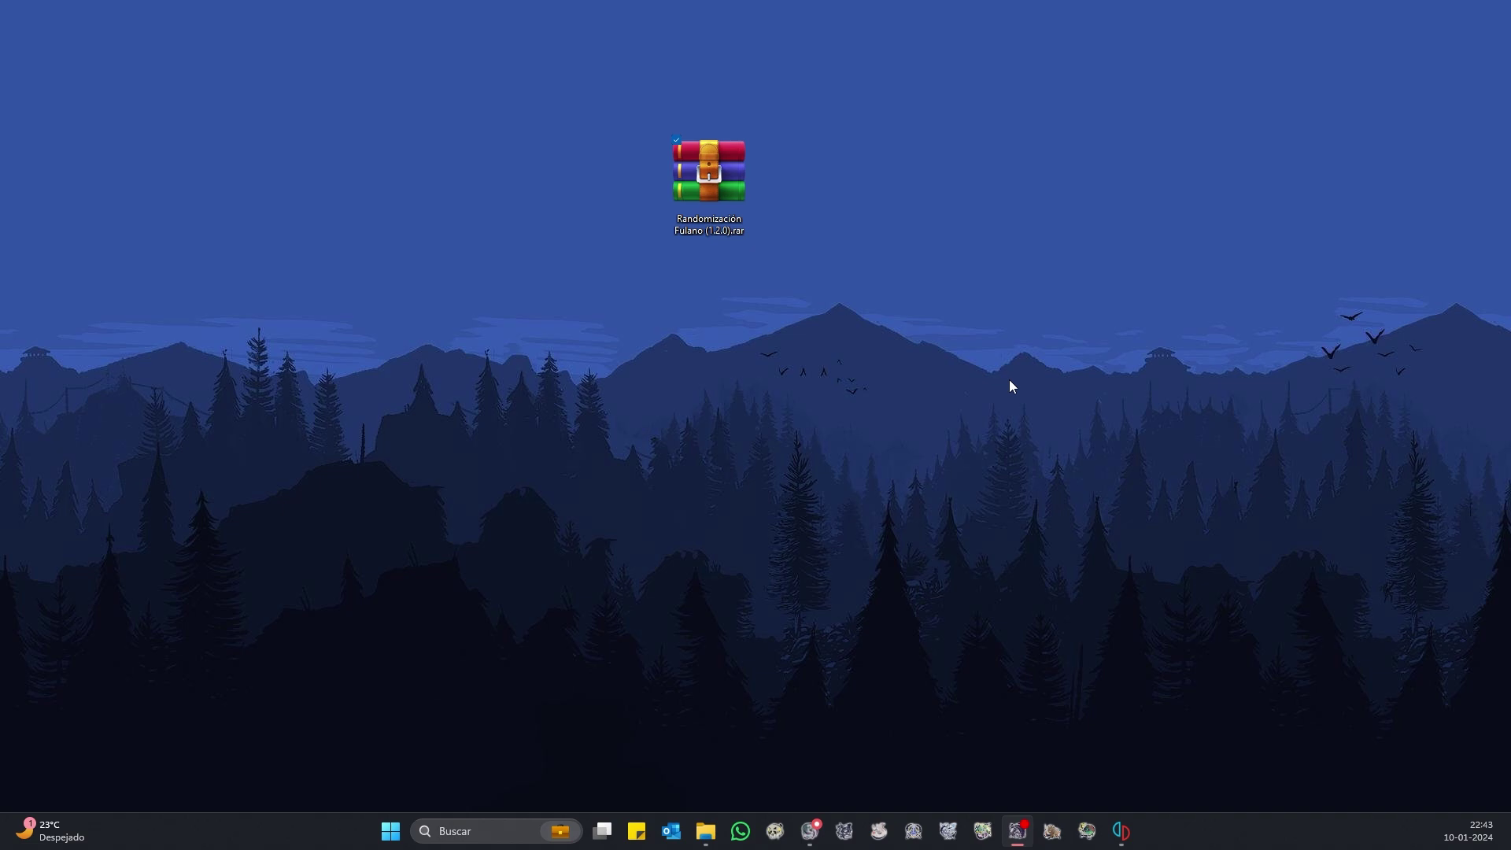
double_click(690, 190)
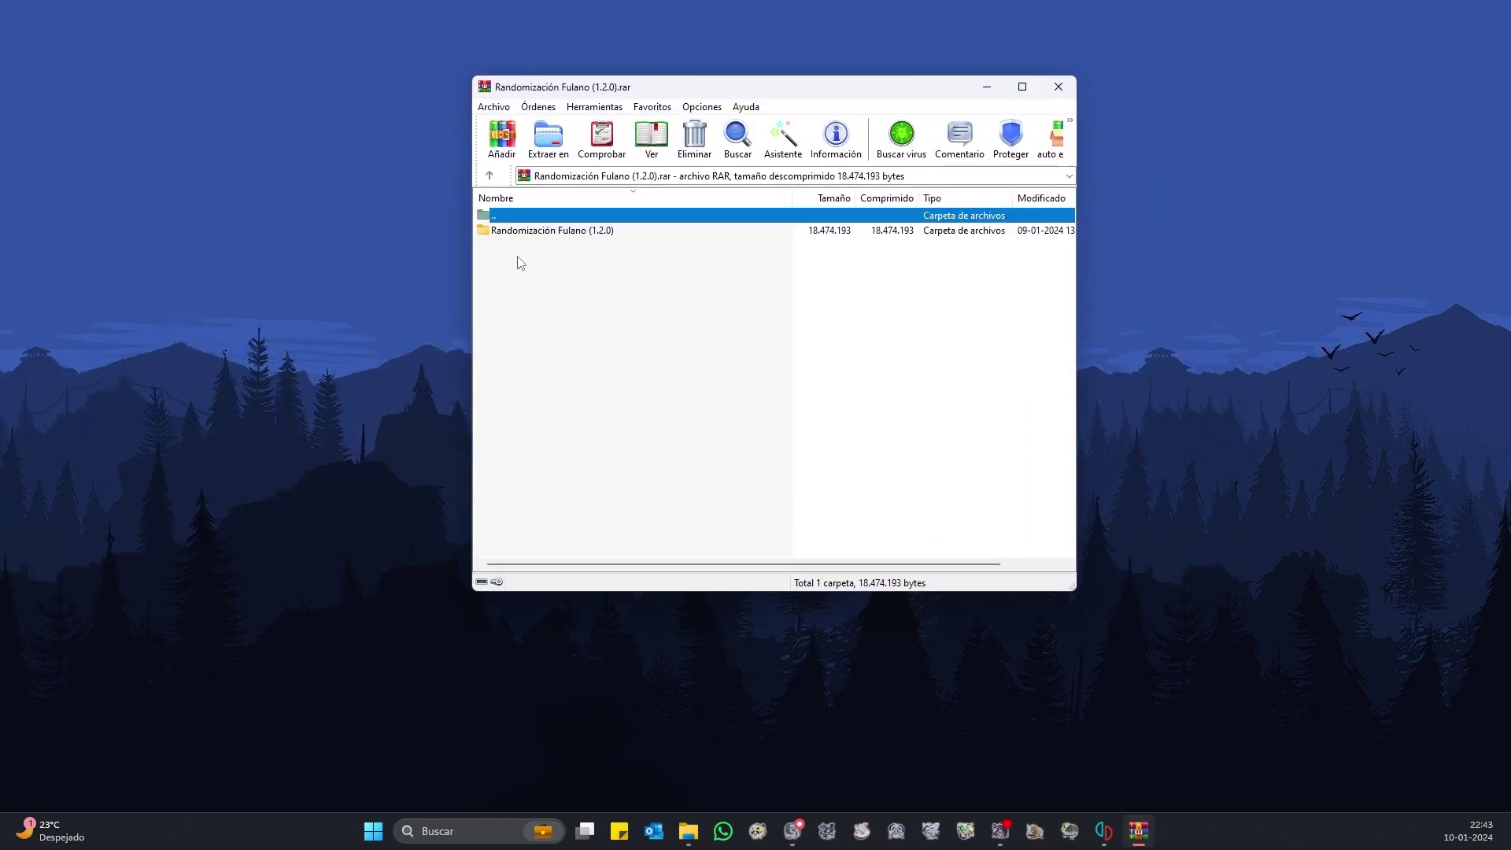
click(1143, 176)
click(1059, 87)
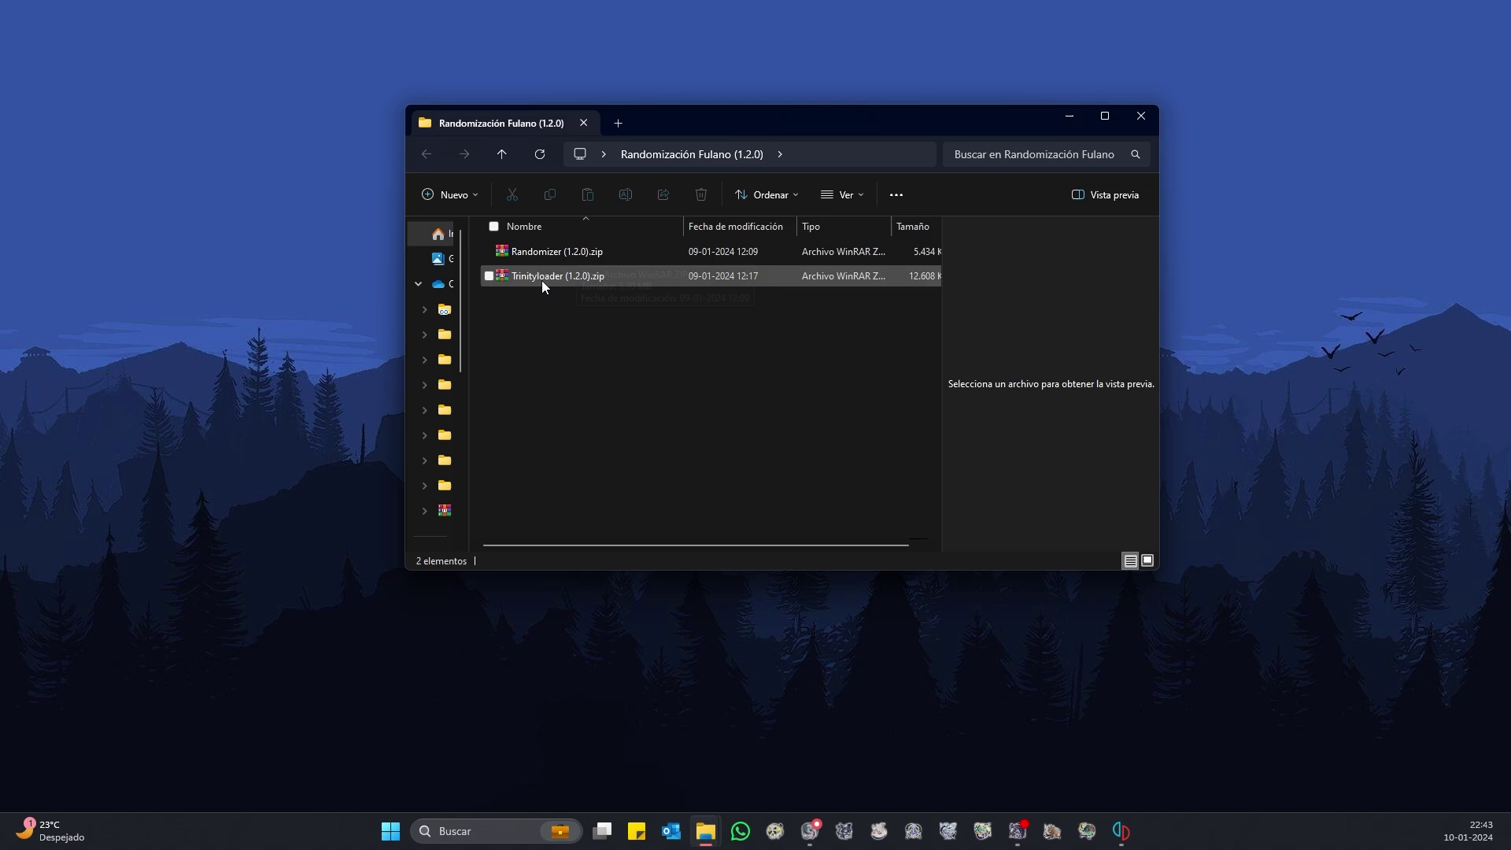
drag(603, 320, 532, 223)
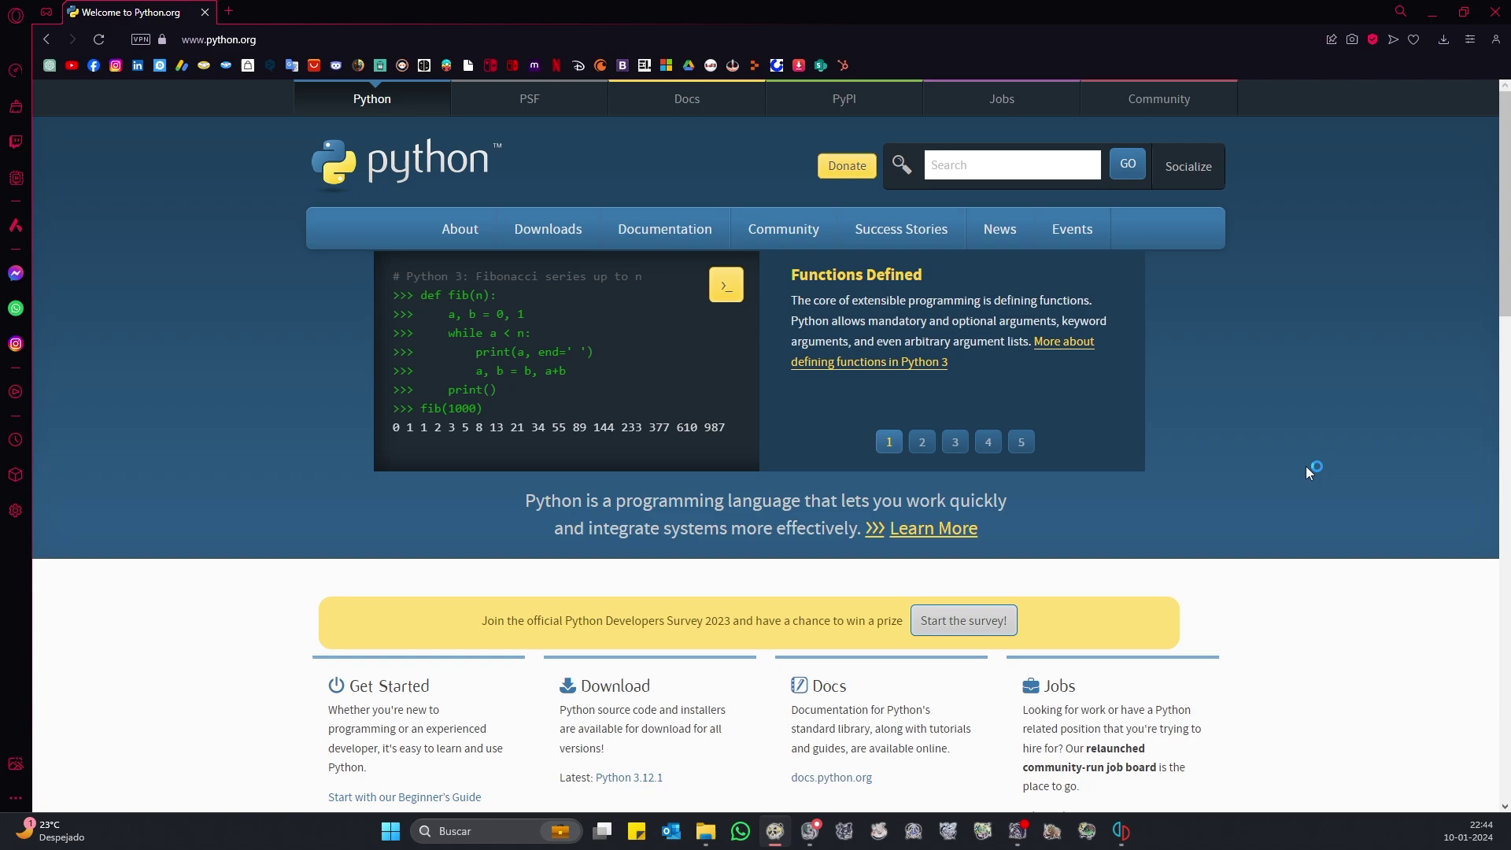
- View the Downloads page of python.org full screen and look through the available Python releases
key(F11)
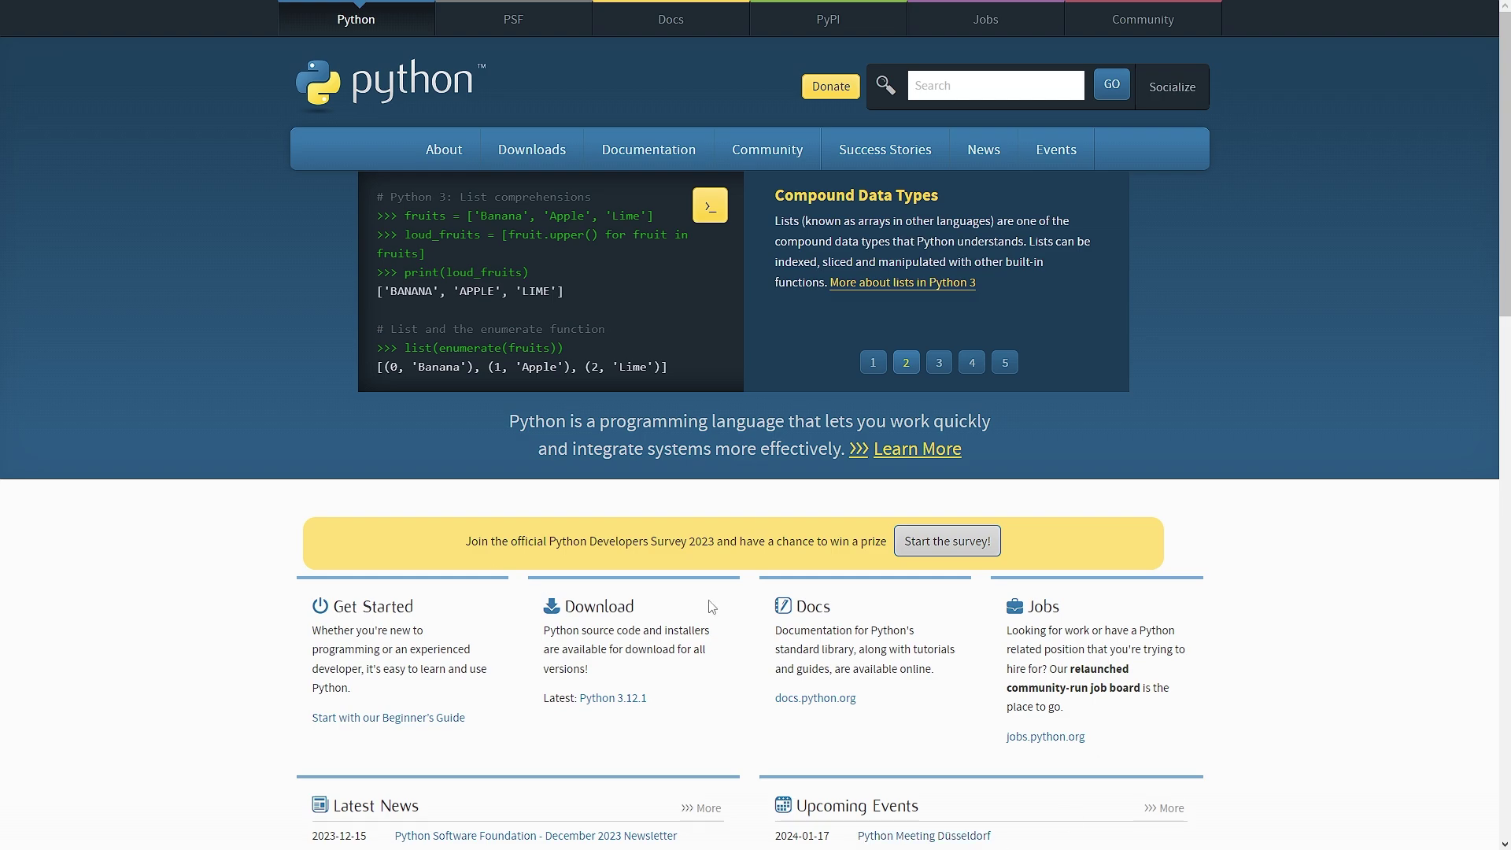
click(534, 151)
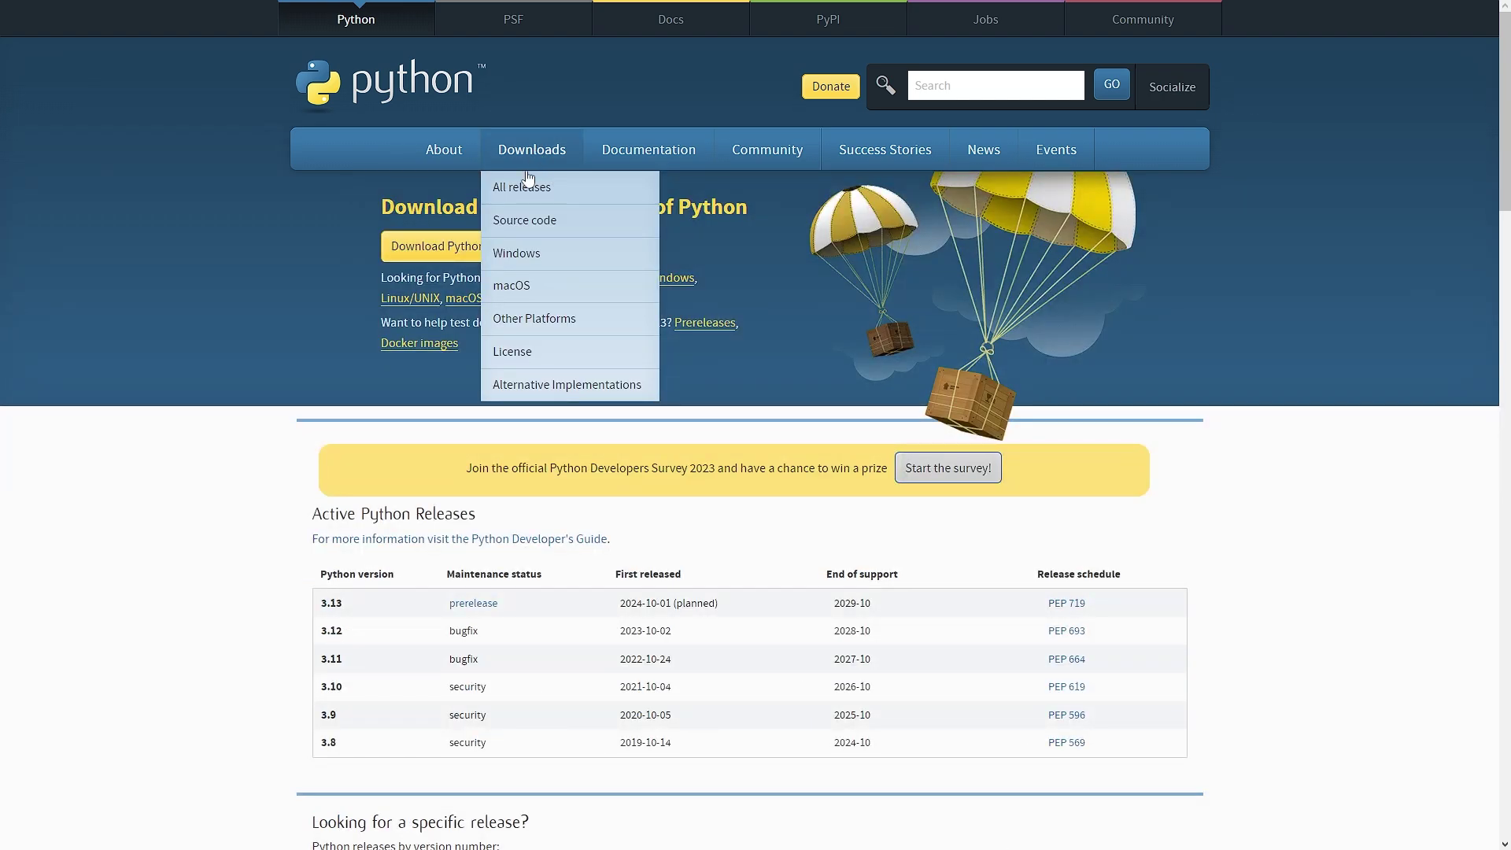
scroll(281, 581, down, 4)
scroll(359, 450, down, 1)
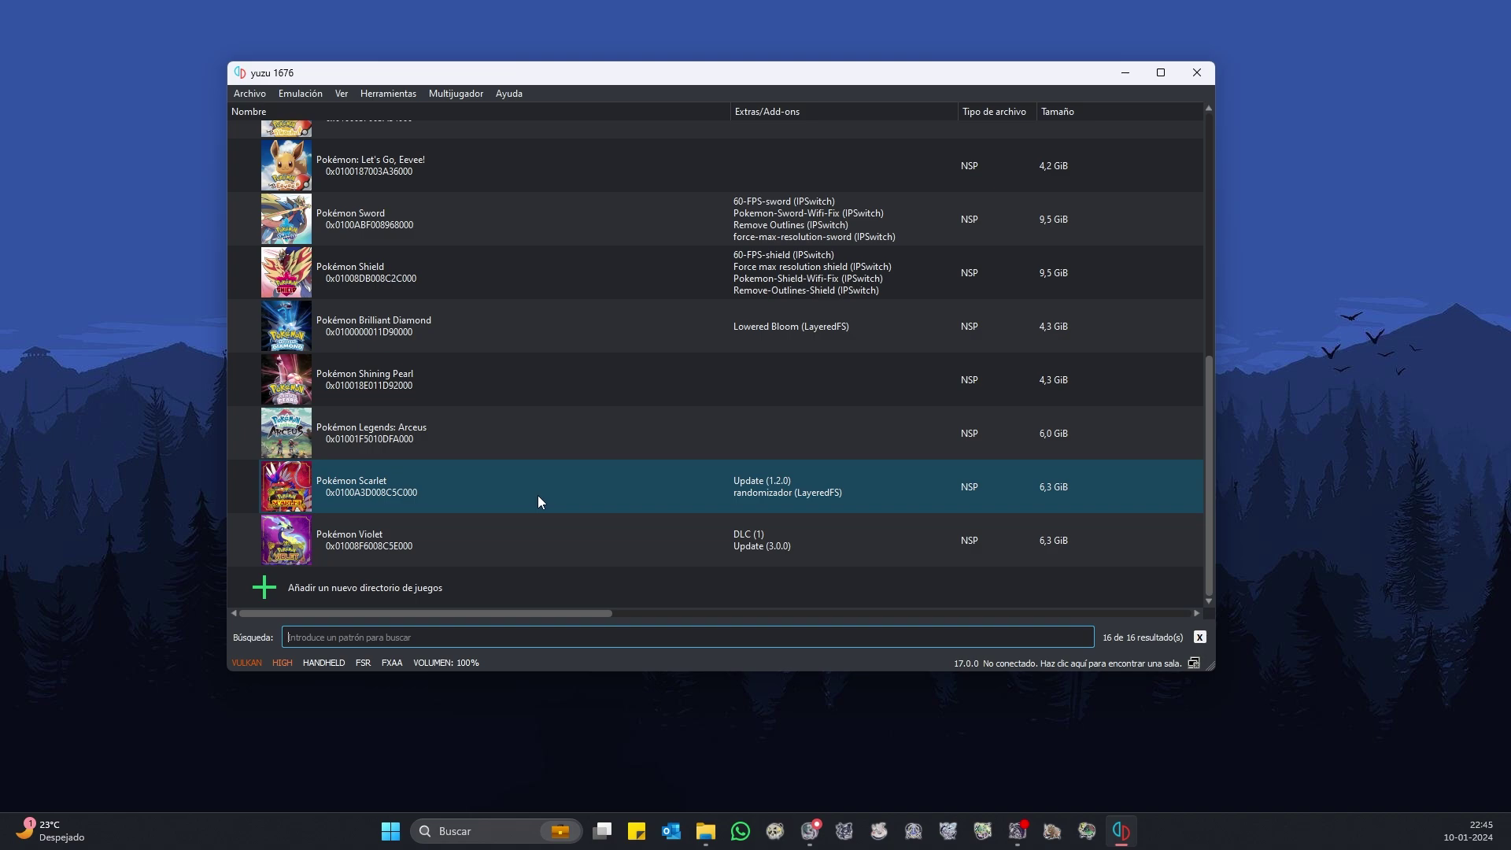
- View the properties of Pokémon Scarlet in yuzu and close them again
right_click(448, 492)
click(515, 773)
click(1059, 124)
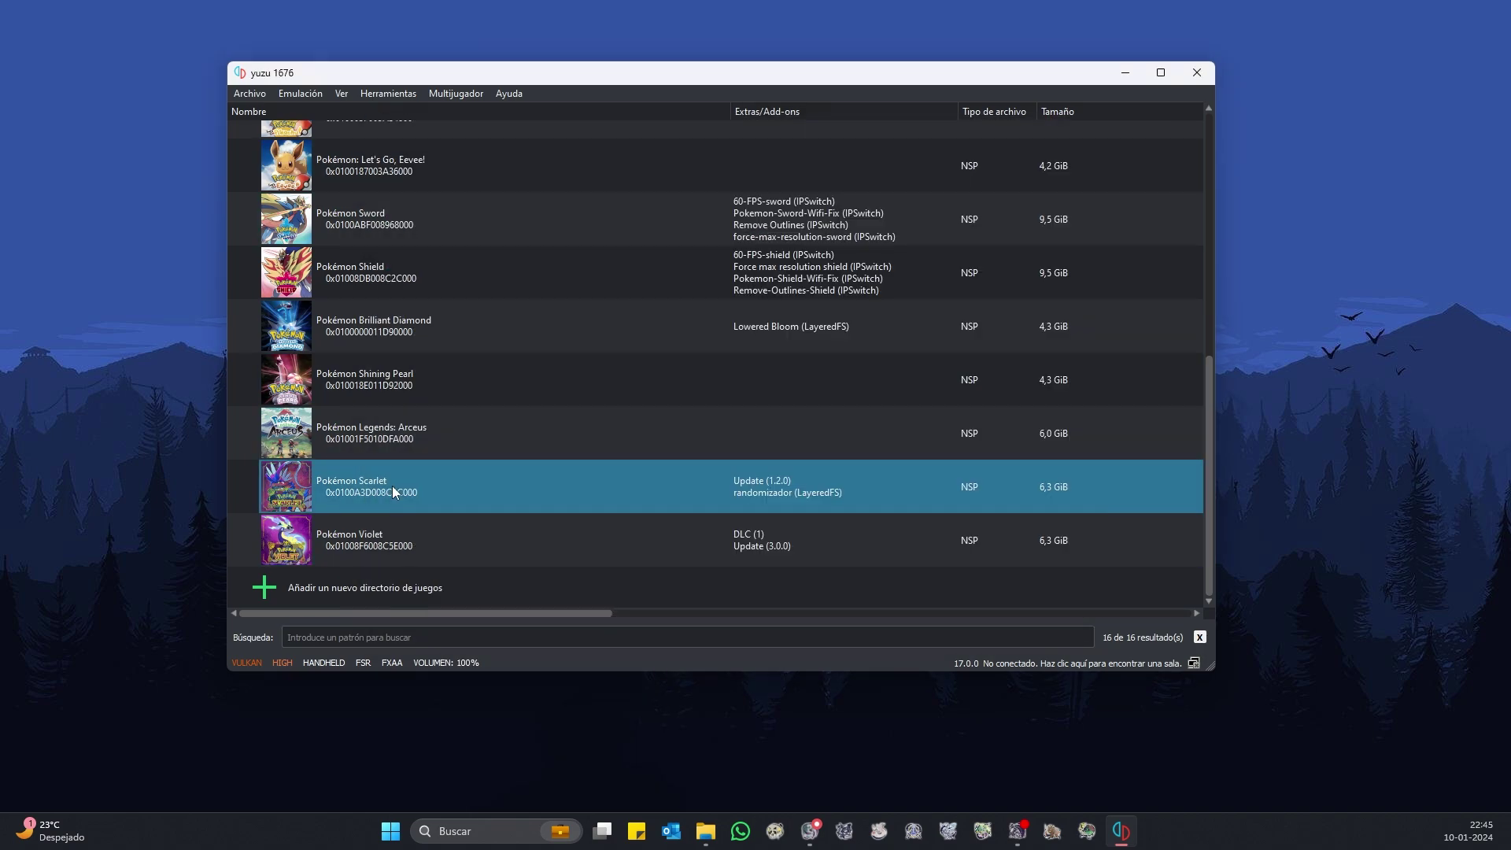
- Dump Pokémon Scarlet's Program RomFS with the Completo method, minimize yuzu and select all the folders in the dumped romfs folder
right_click(392, 485)
mouse_move(484, 660)
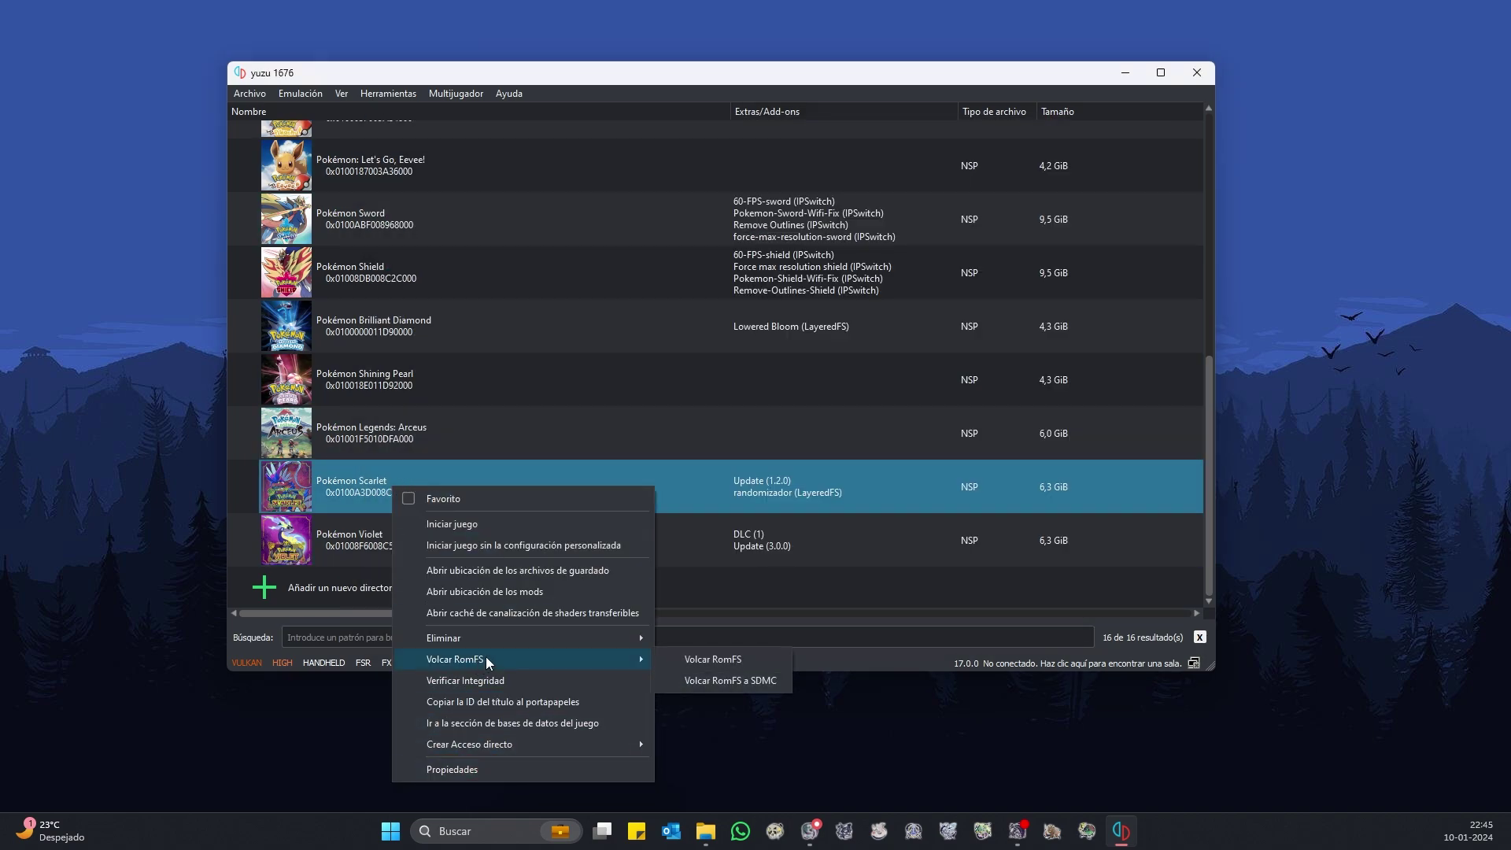
click(741, 661)
click(696, 372)
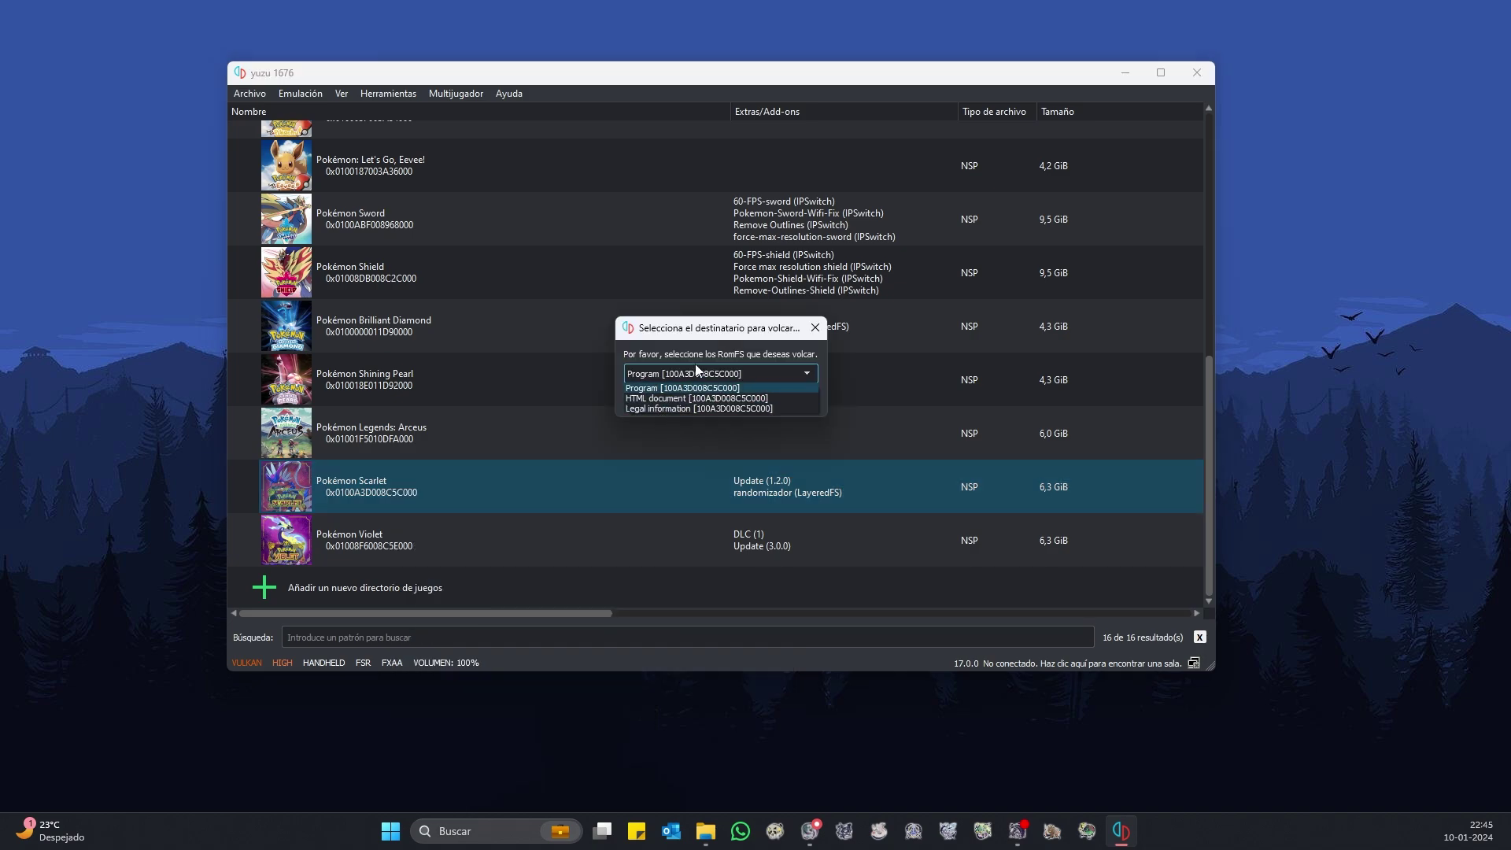
click(661, 388)
click(682, 403)
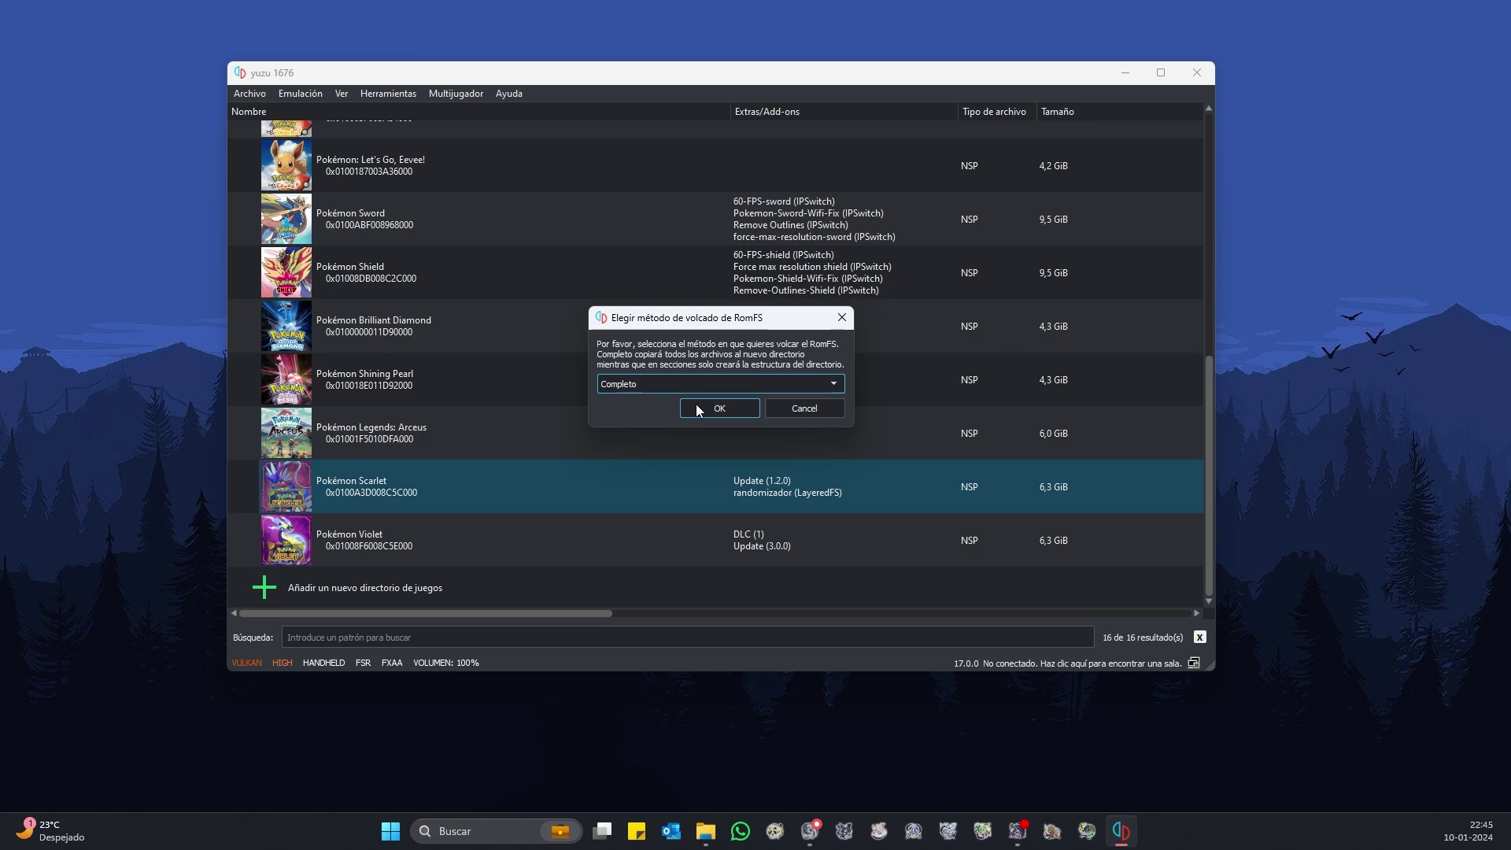
click(718, 408)
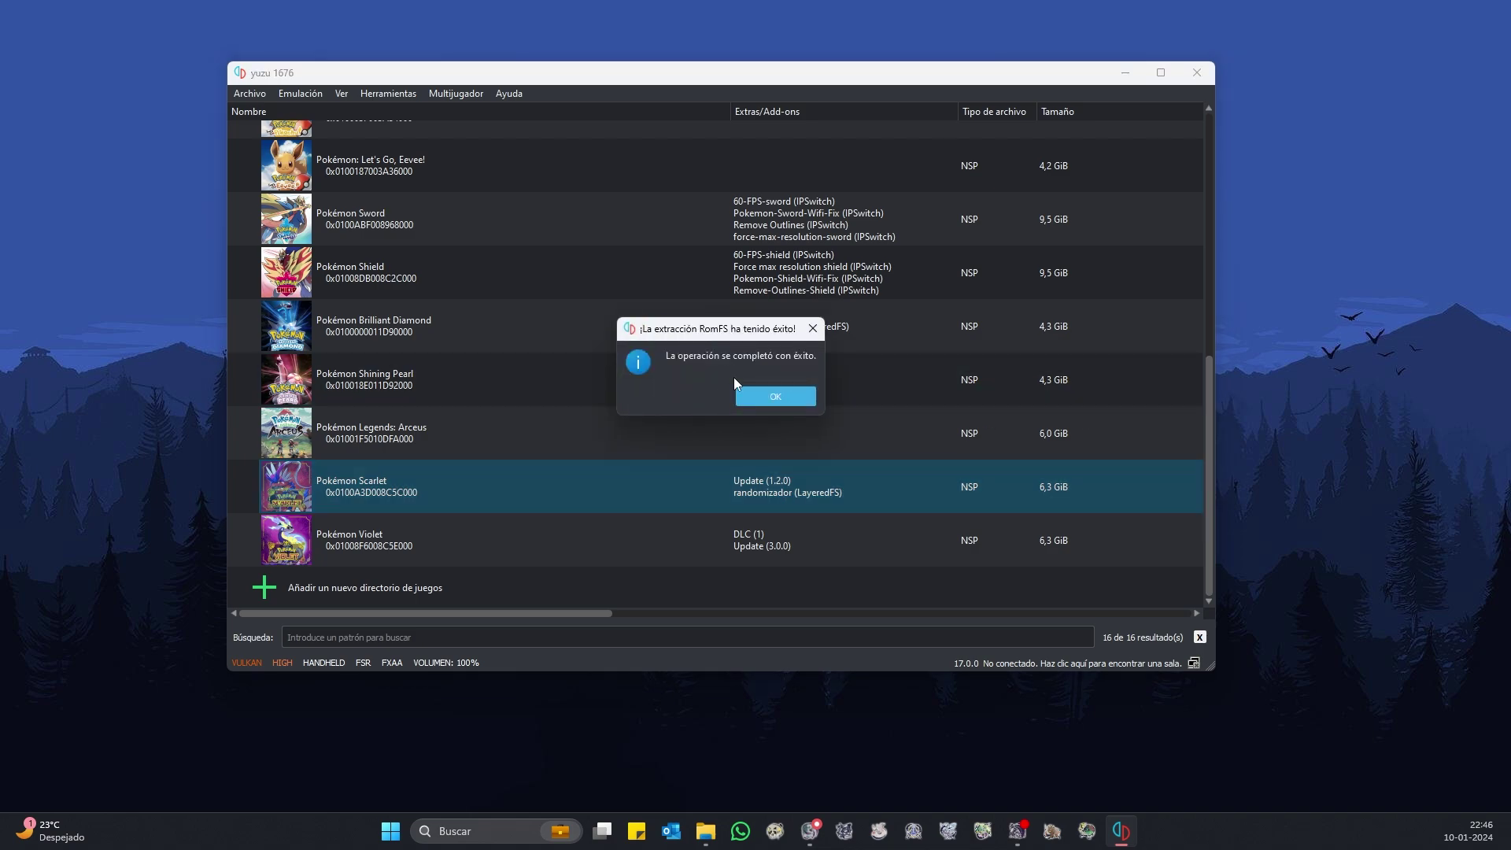
click(759, 394)
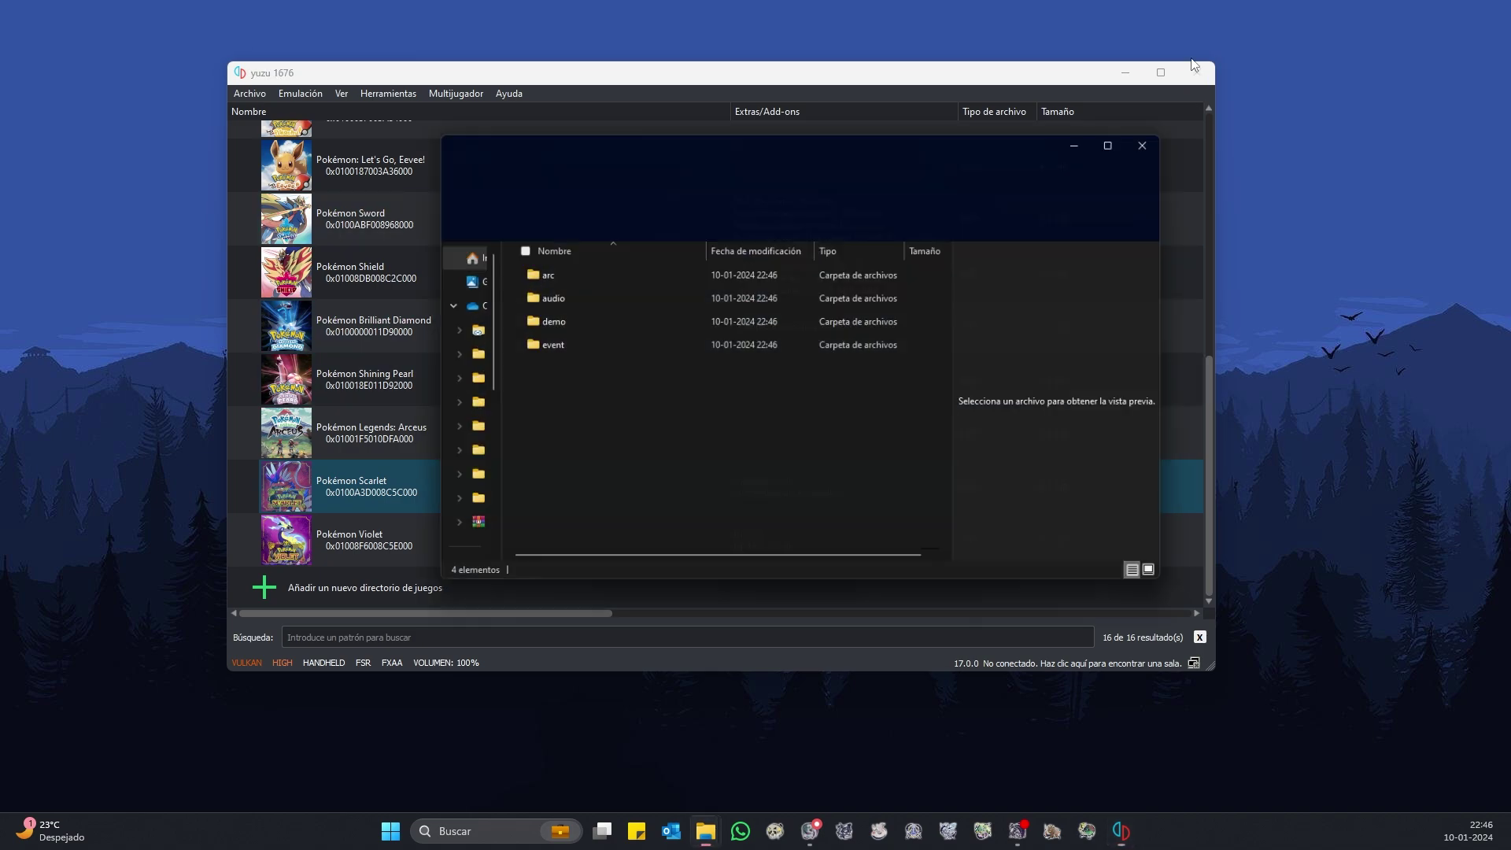
click(1124, 75)
drag(605, 431, 491, 236)
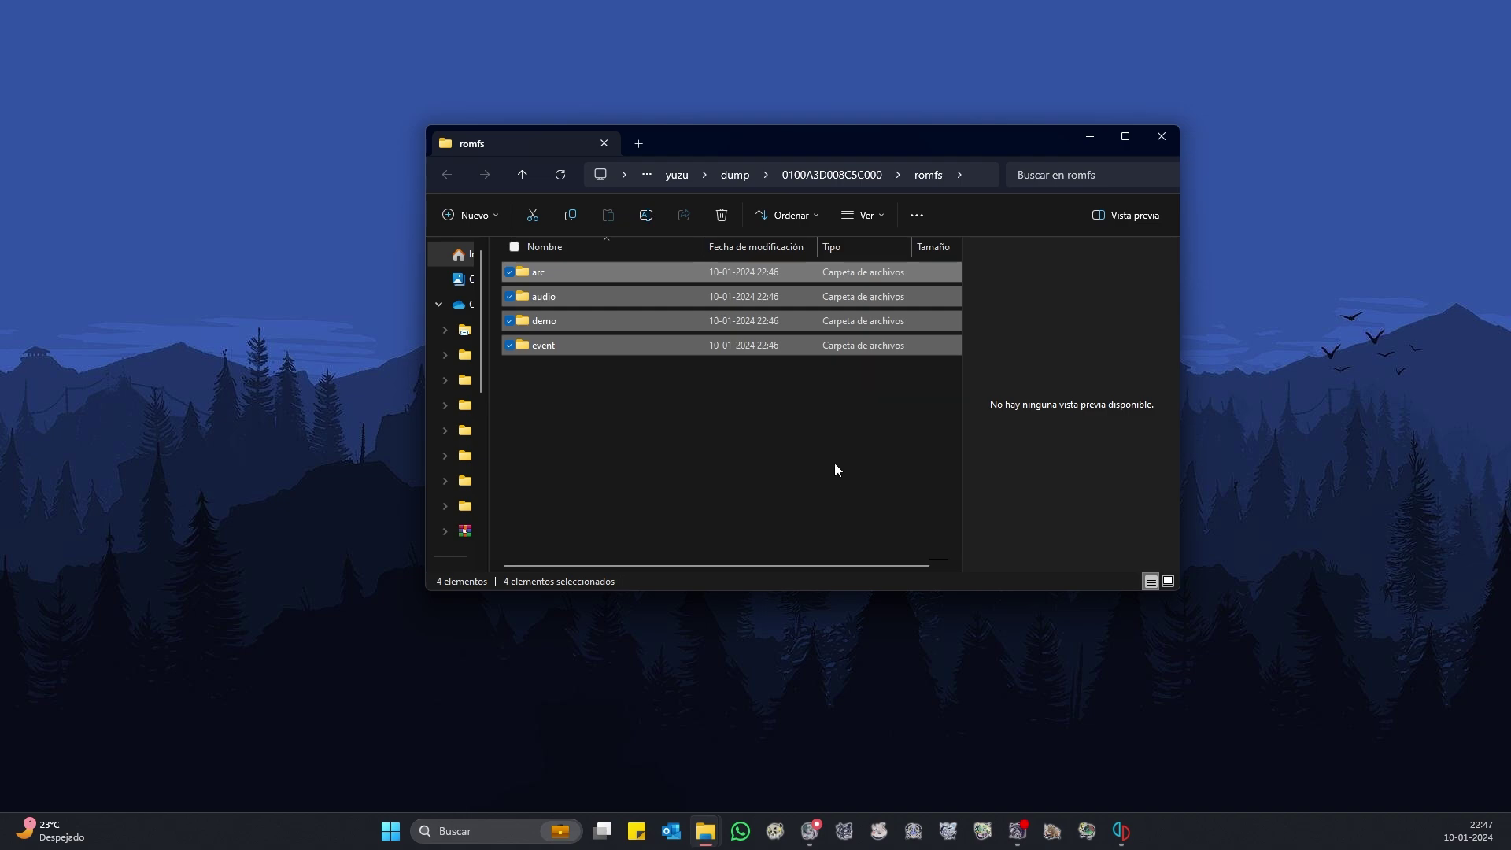
- Return to yuzu, open its data folder and go into the dump folder
click(1122, 831)
click(249, 93)
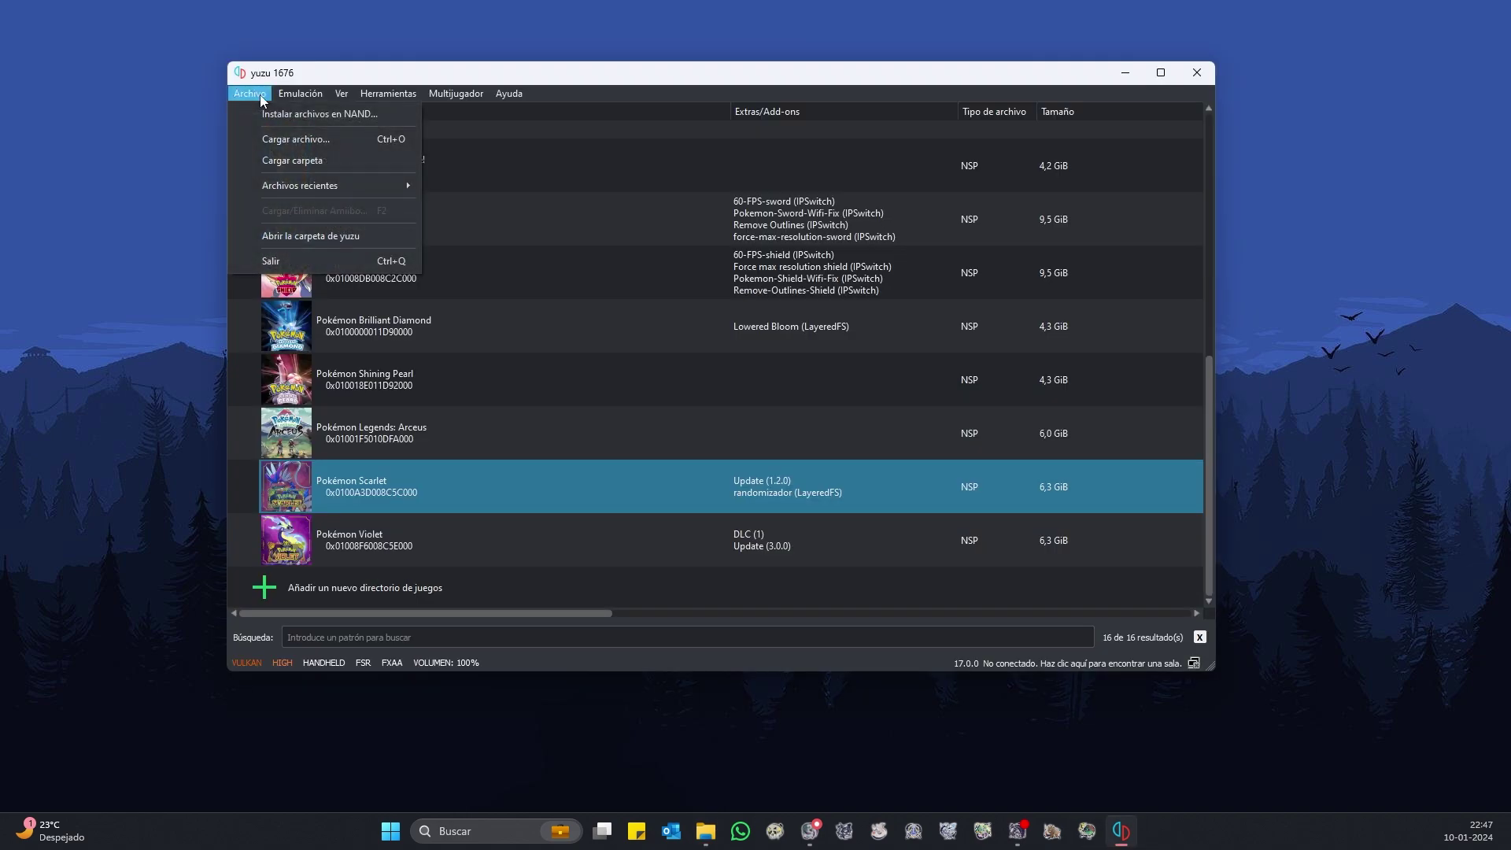
click(320, 236)
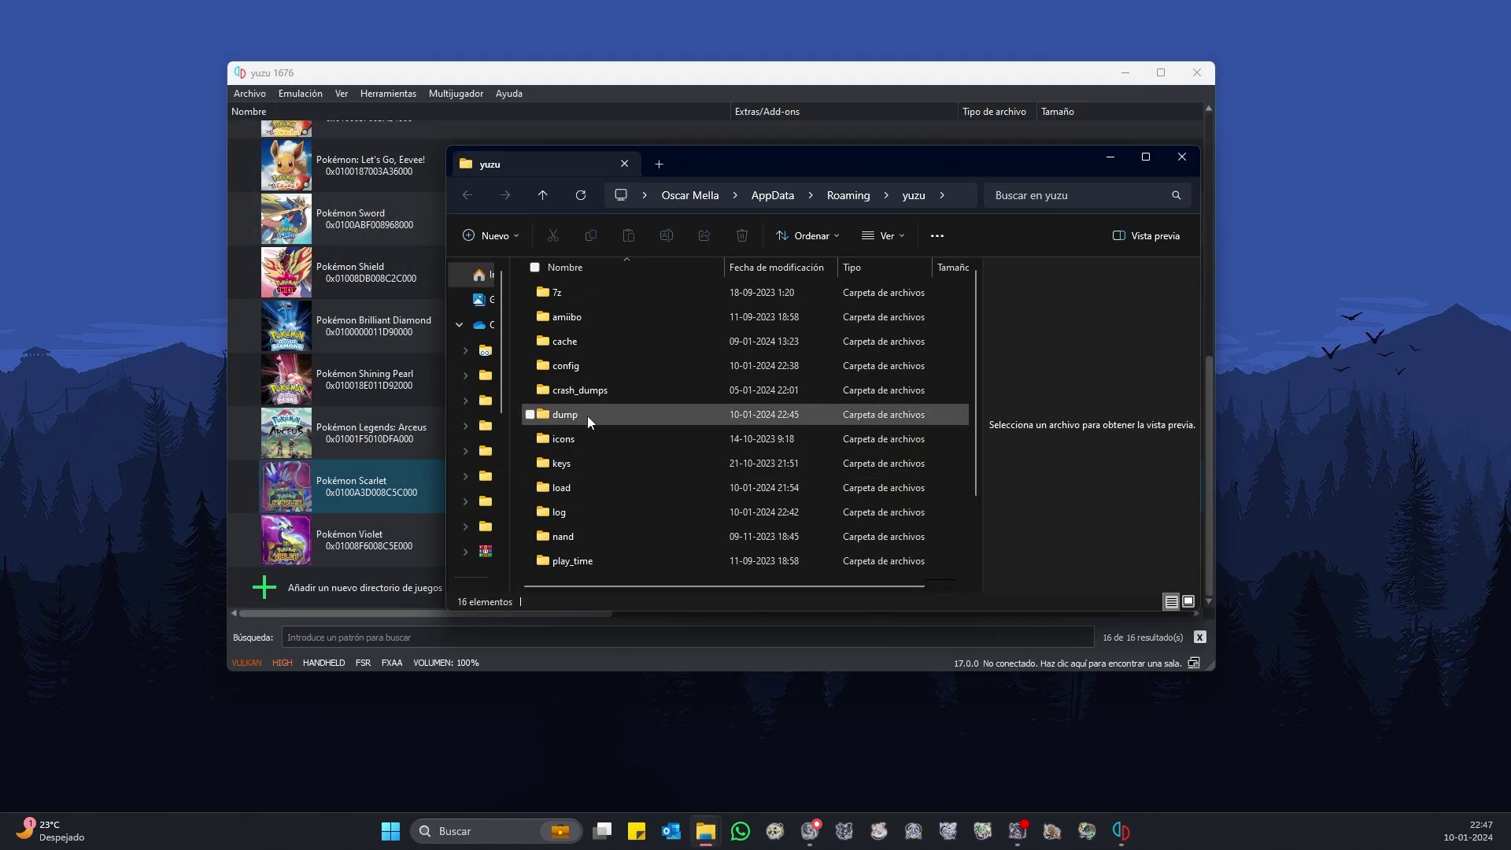
double_click(588, 415)
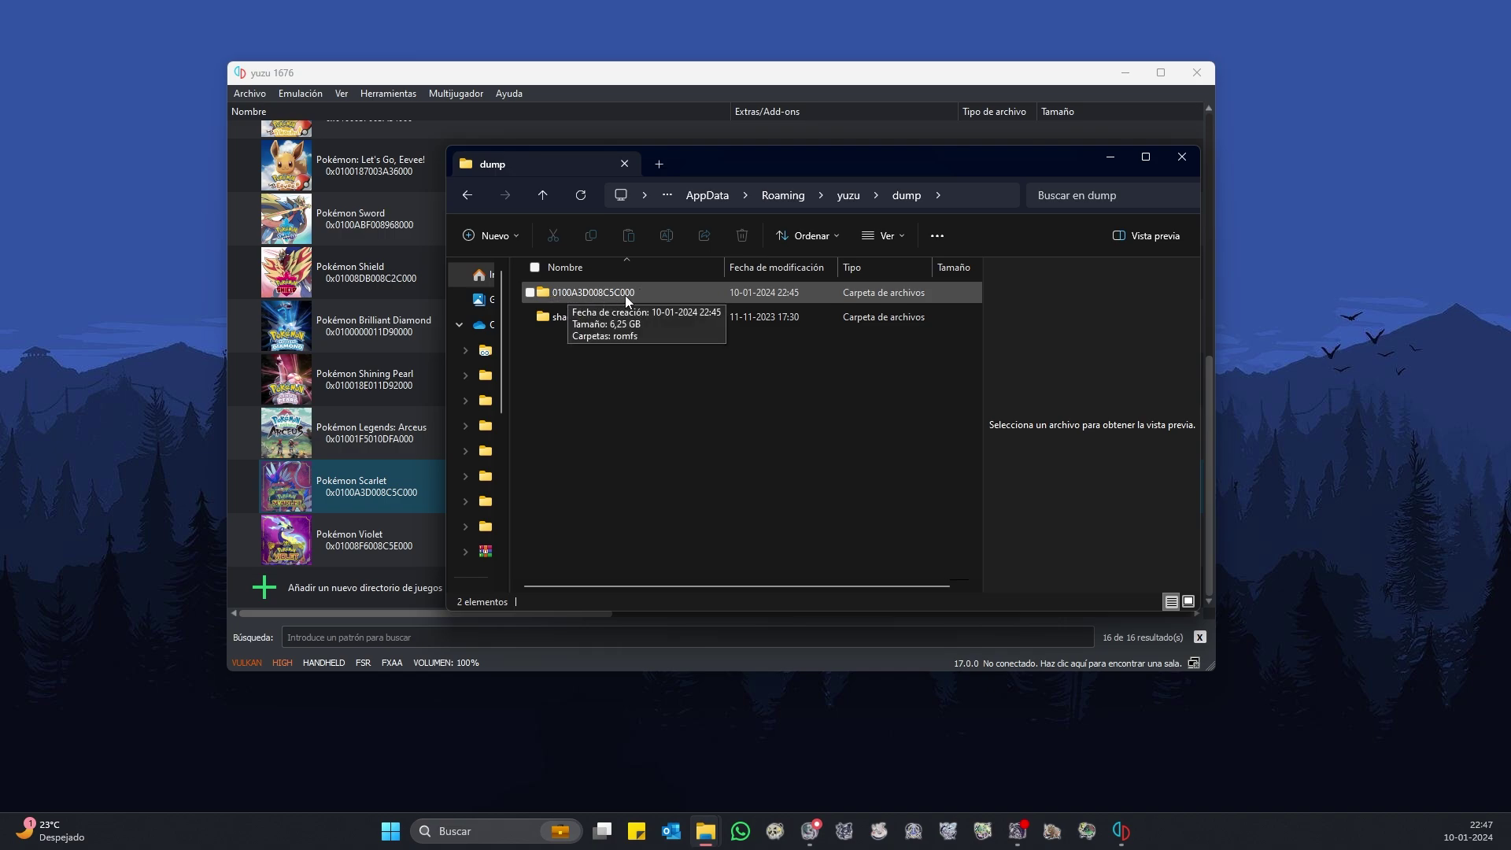
- Move the 0100A3D008C5C000 folder from yuzu's dump folder into the Randomización Fulano (1.2.0) folder on the desktop
click(603, 299)
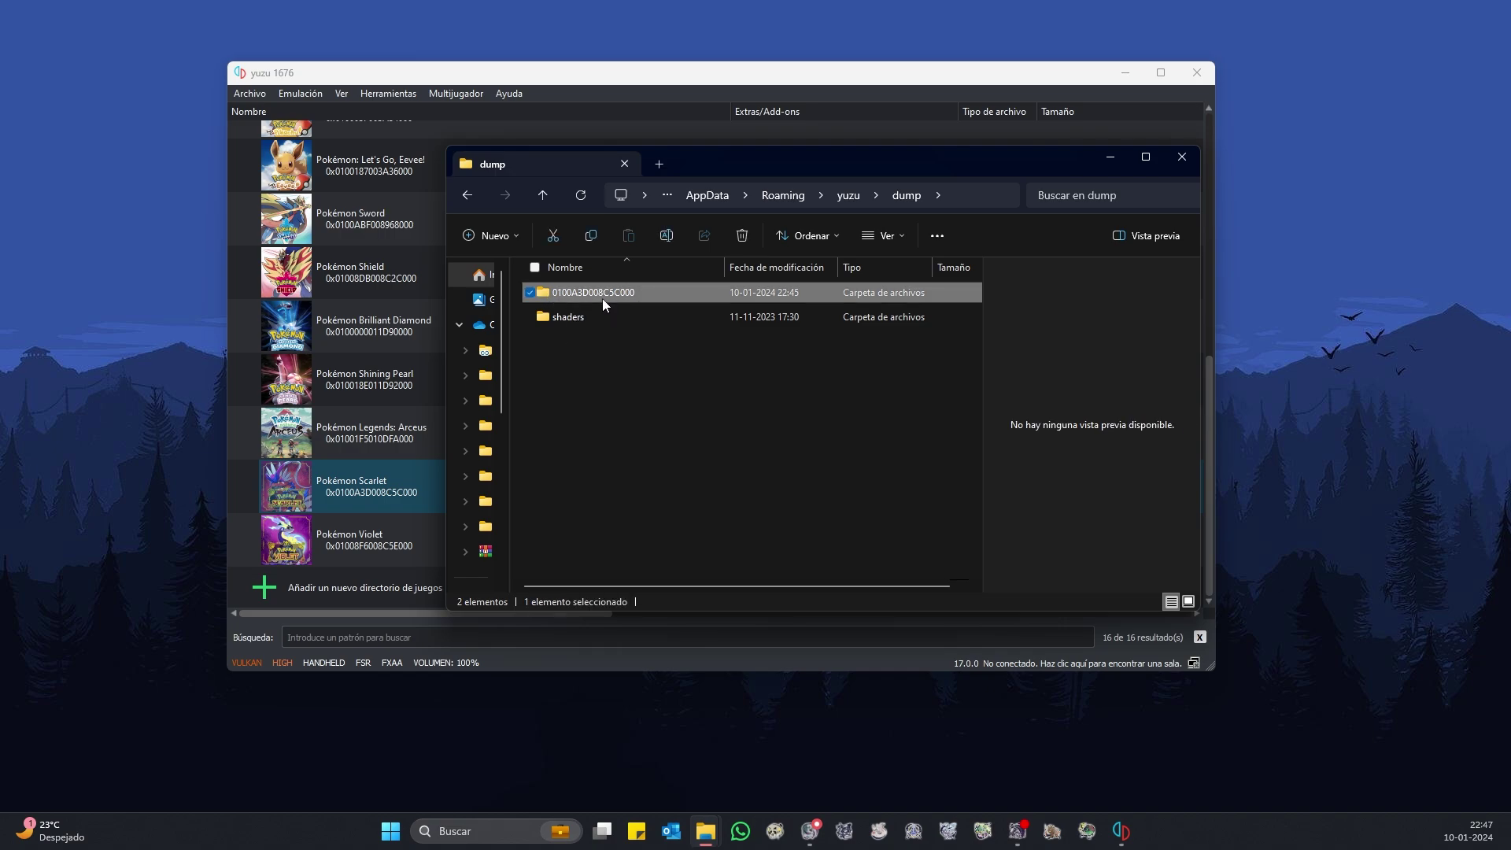
right_click(606, 294)
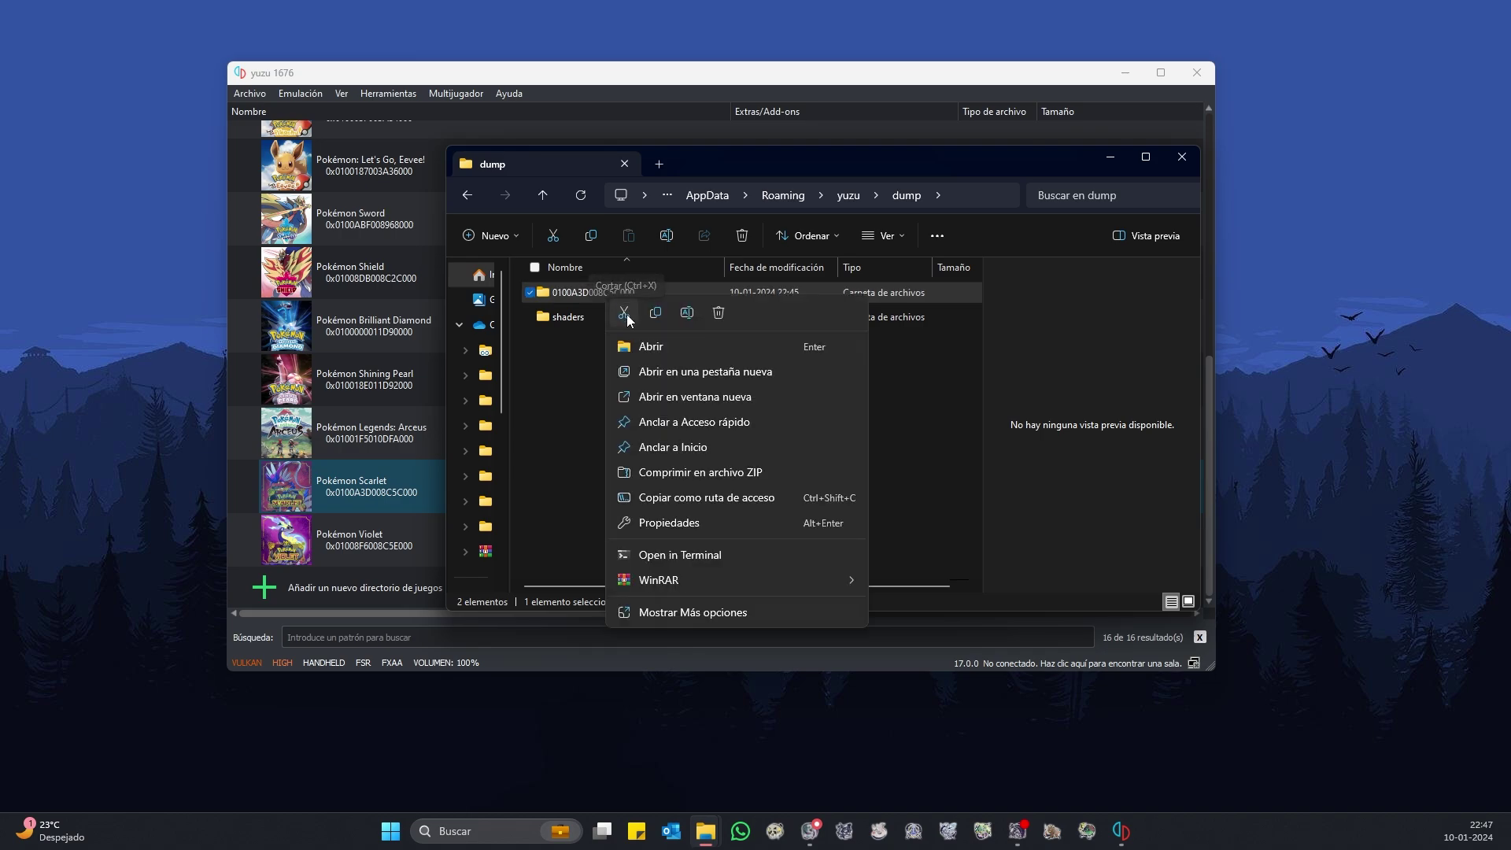
click(627, 314)
click(1113, 159)
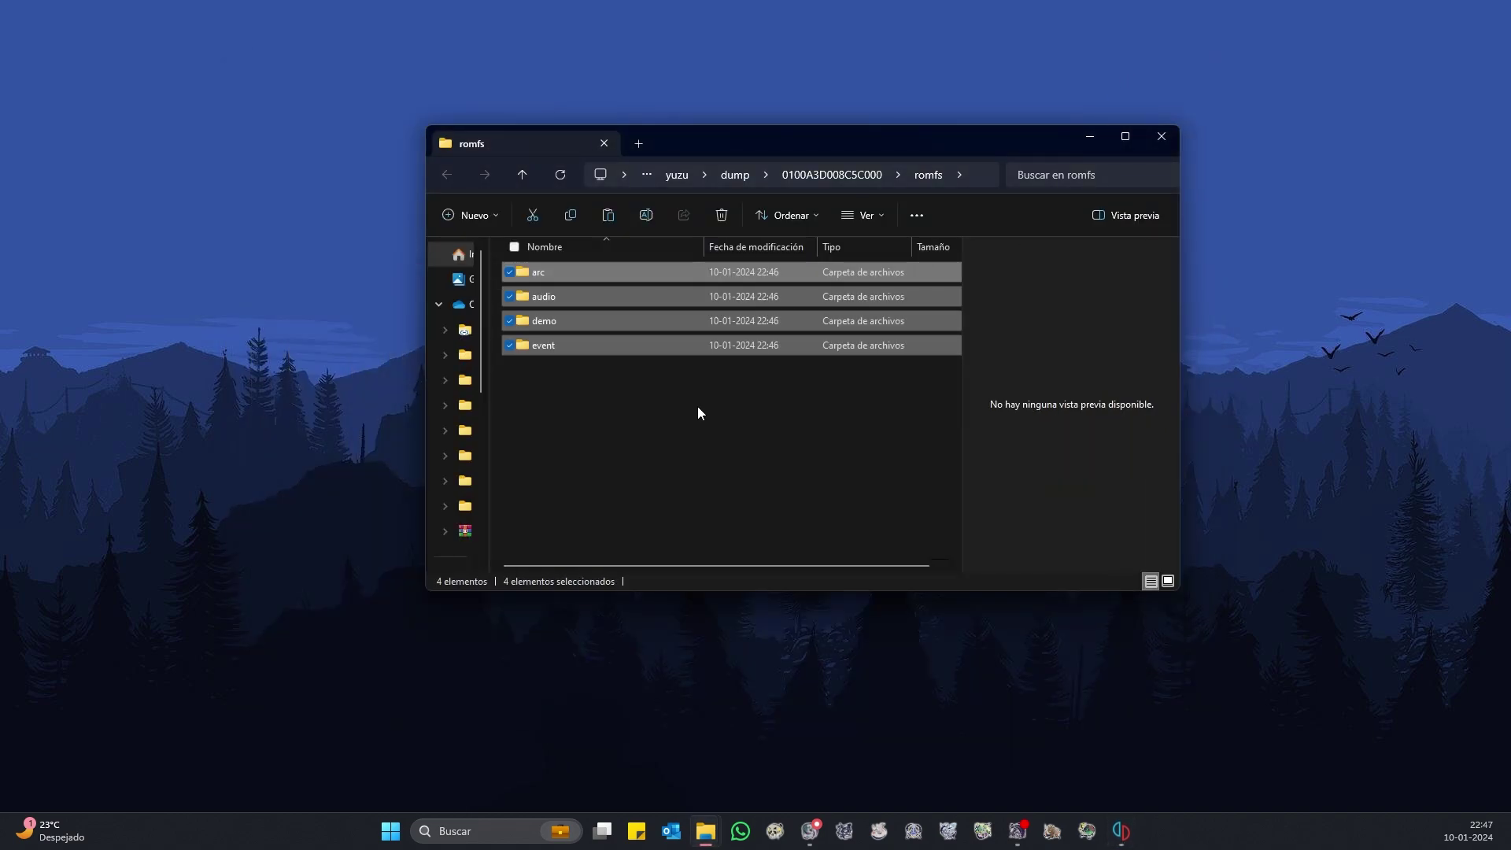
click(1098, 144)
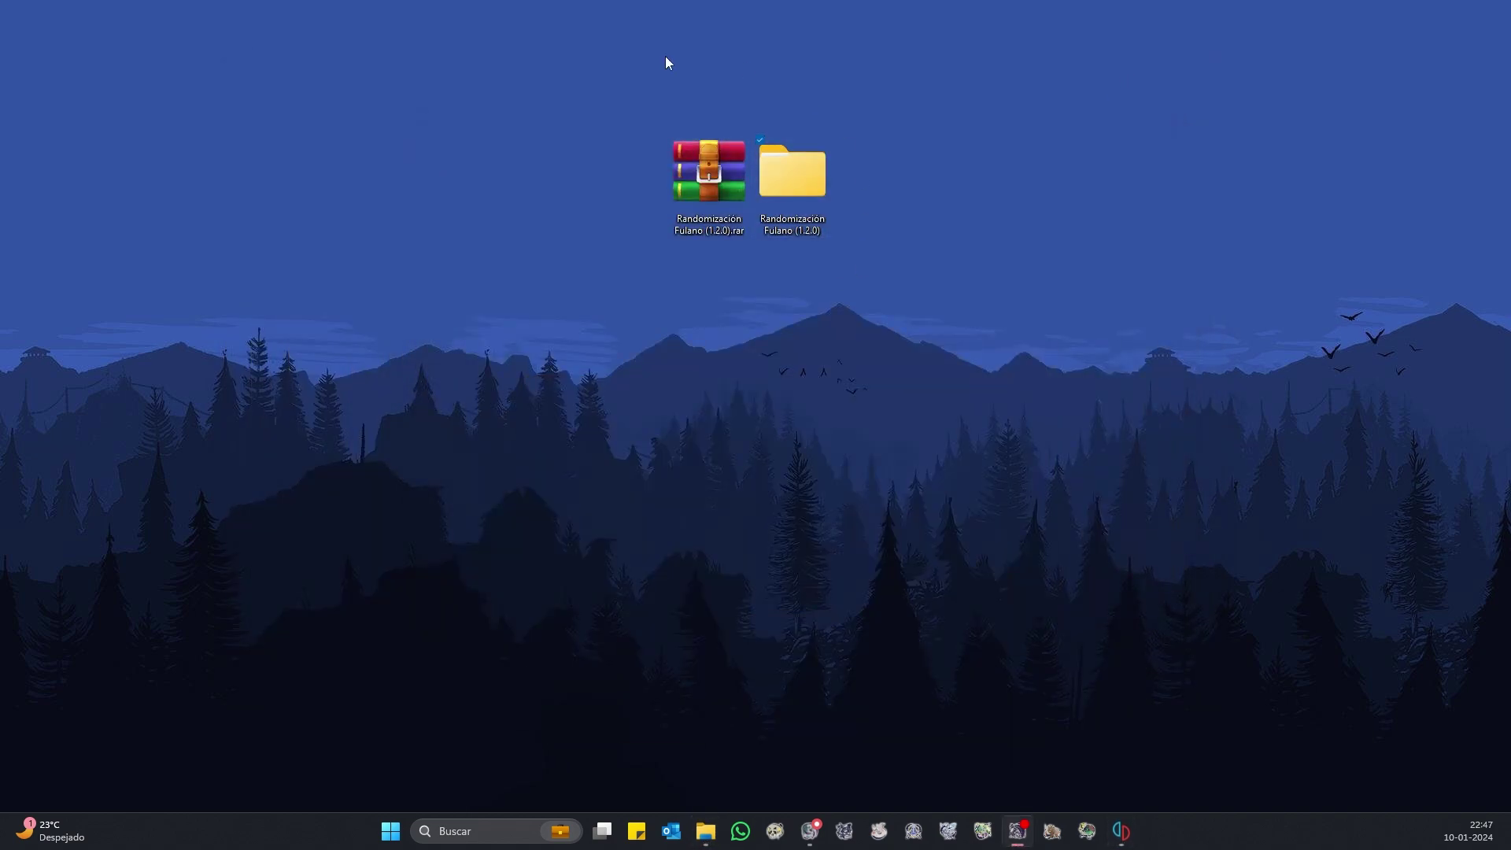
double_click(802, 201)
right_click(582, 331)
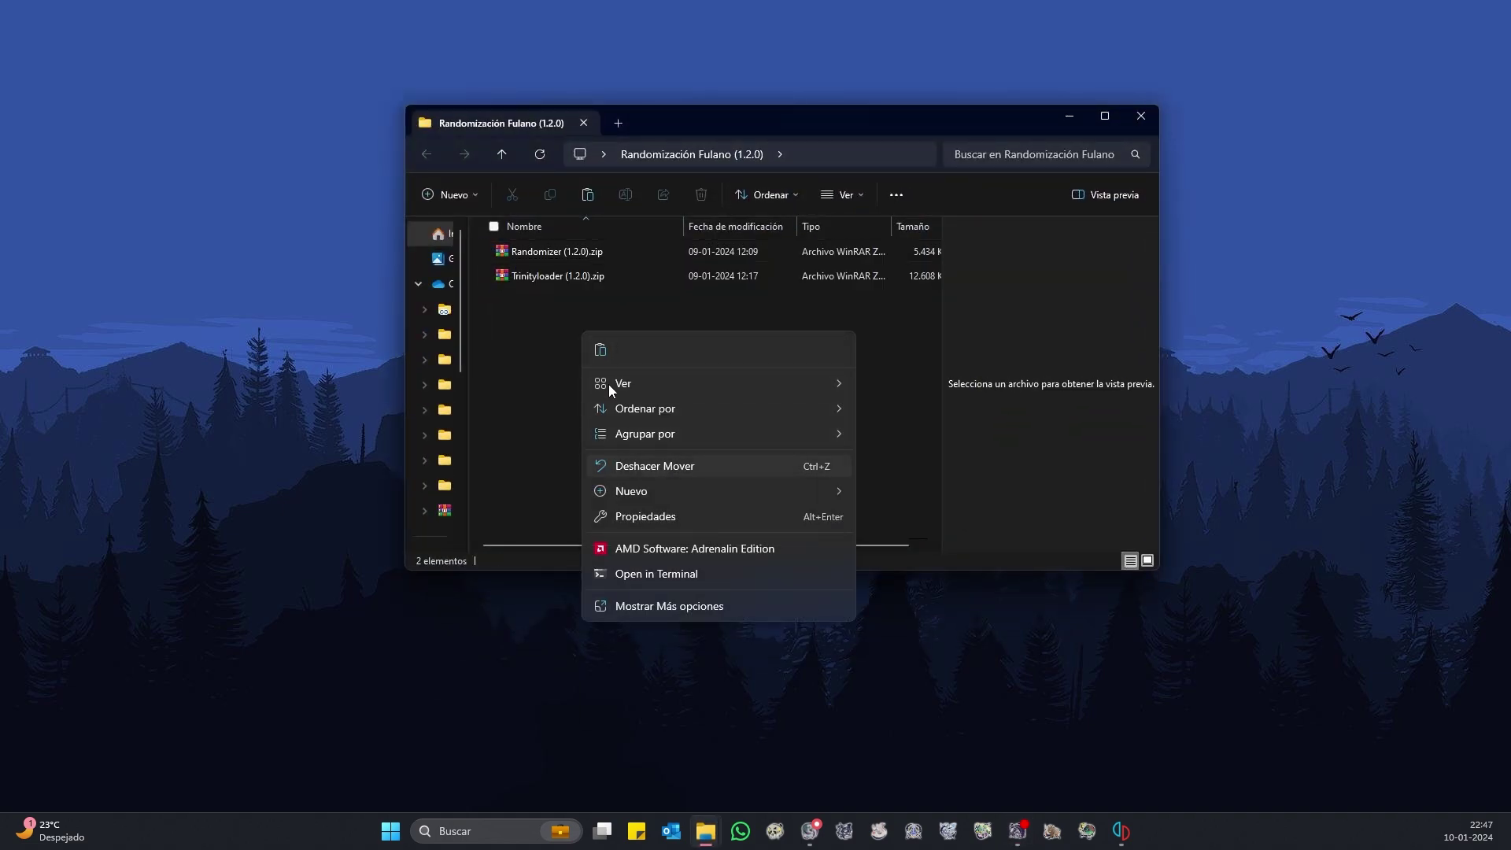
click(600, 349)
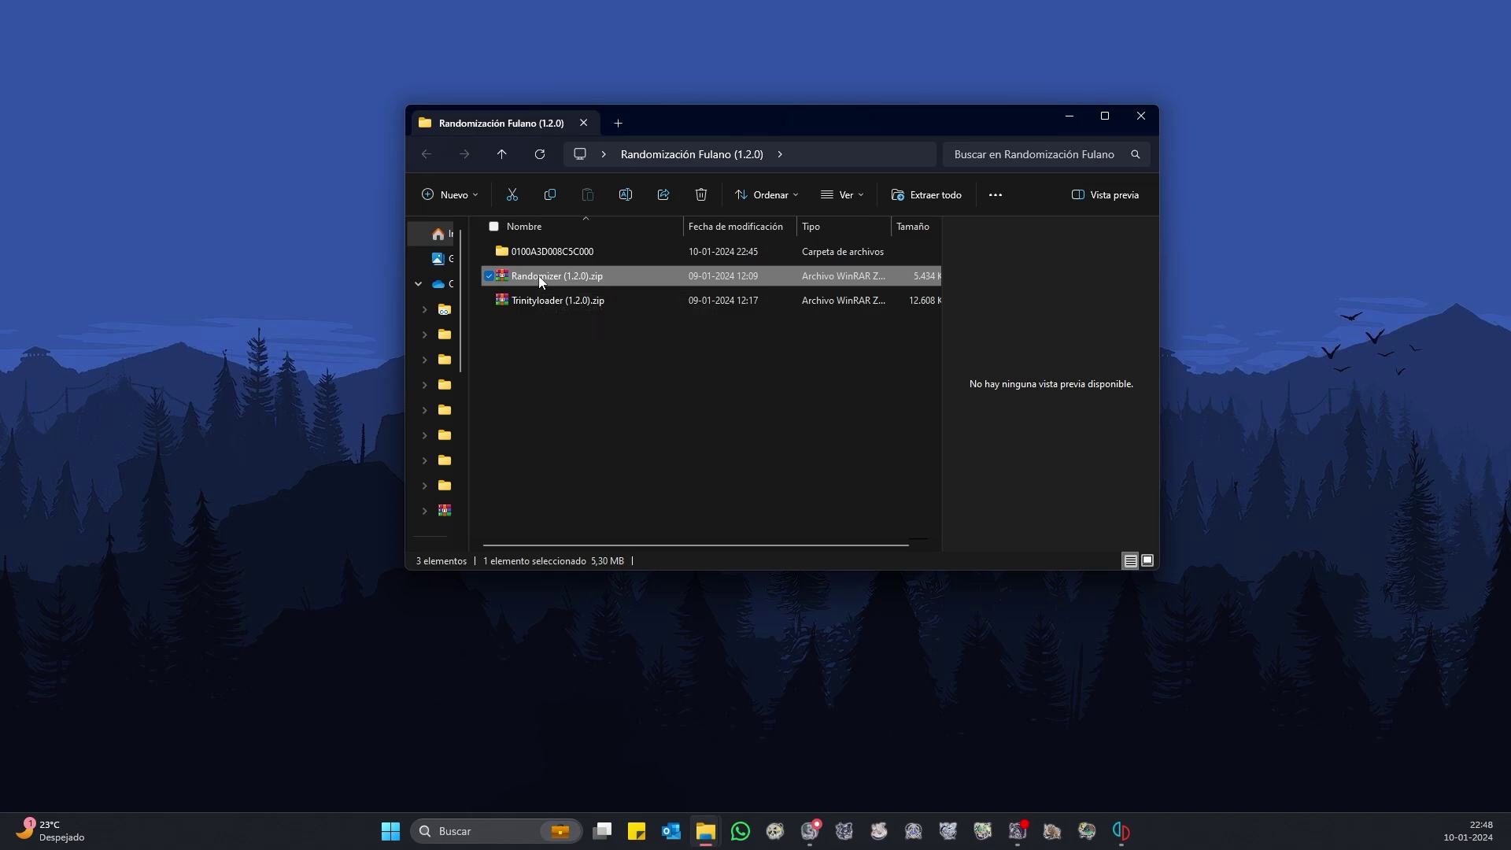
- Extract Randomizer (1.2.0).zip directly into the current folder with WinRAR
right_click(538, 276)
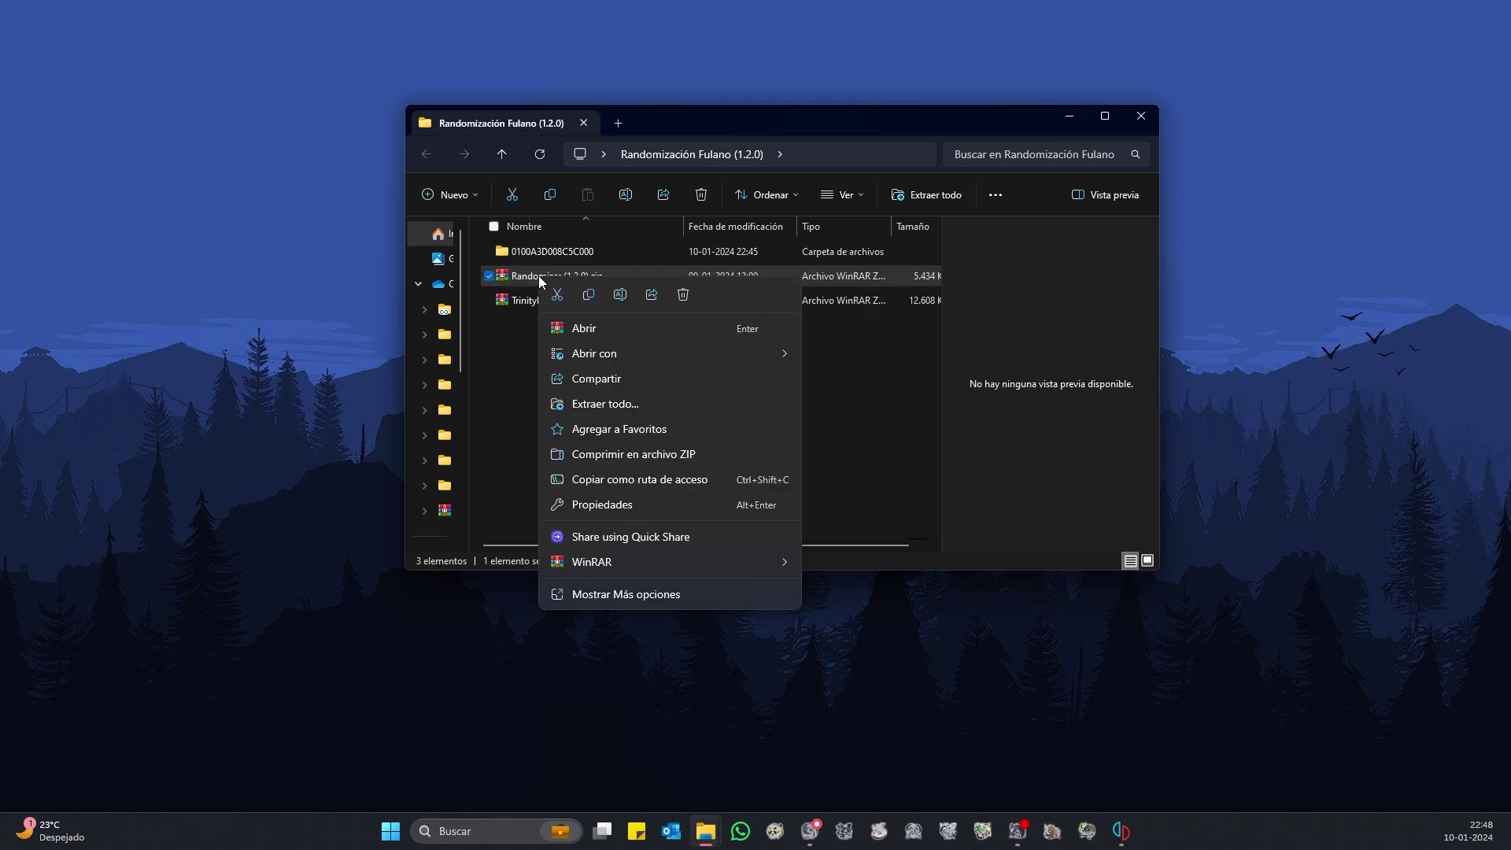
mouse_move(600, 565)
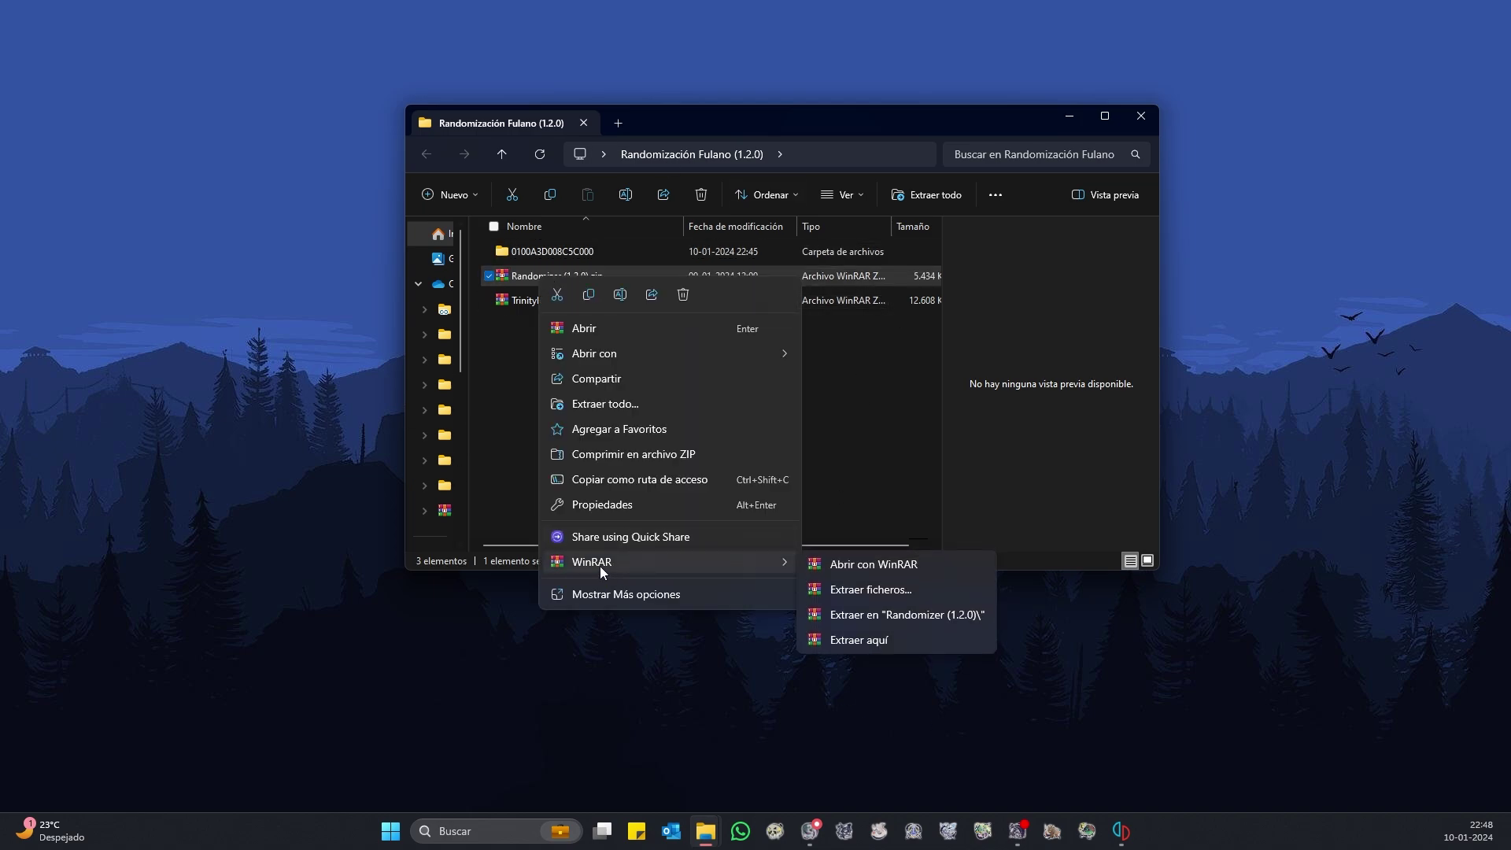
click(877, 640)
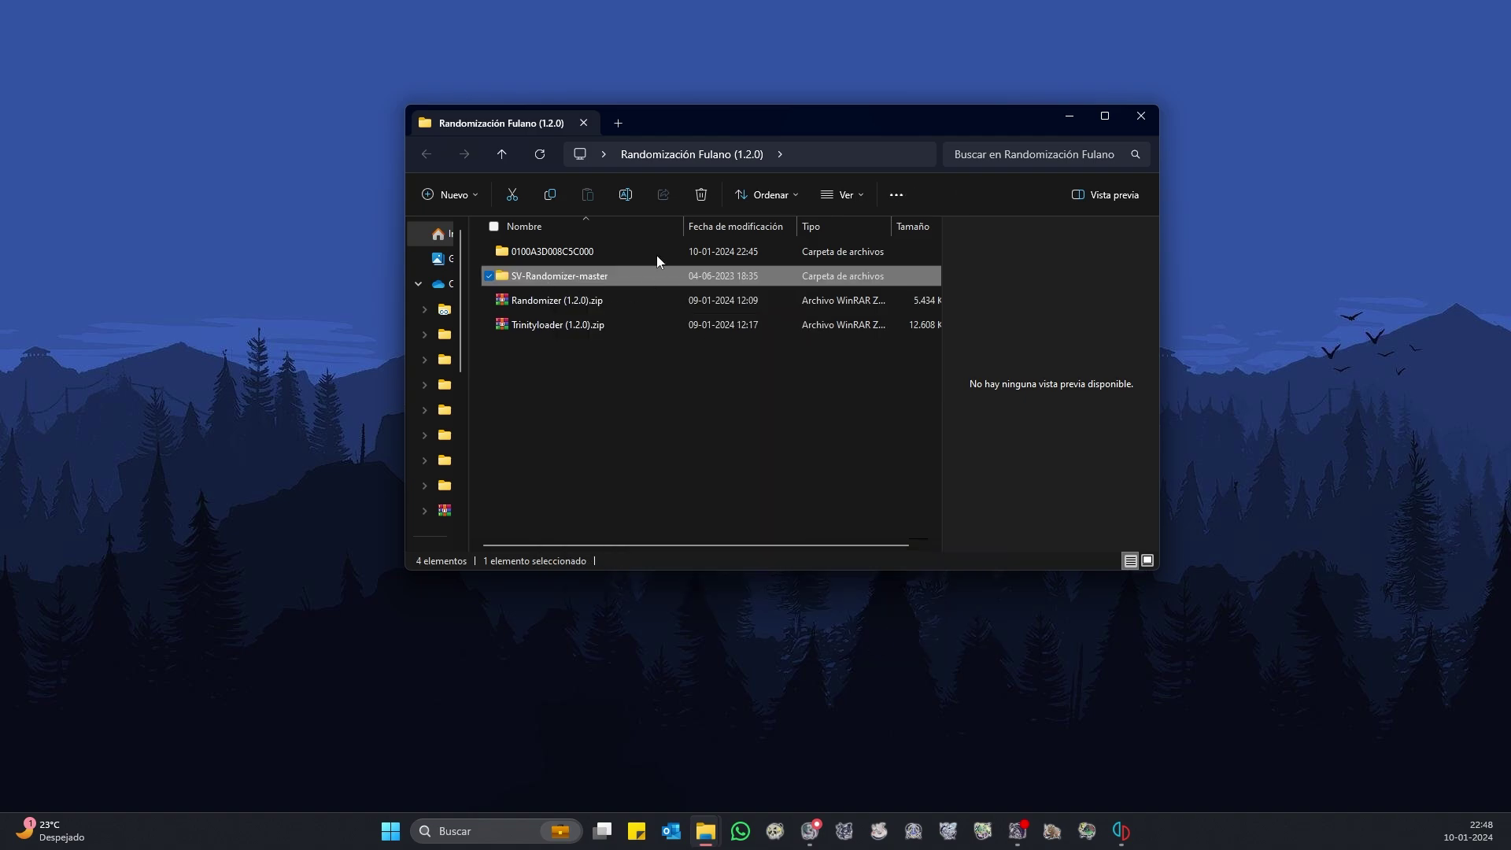
- Open config.json from the SV-Randomizer-master folder, always using Notepad for this file type, and maximize its window
double_click(564, 277)
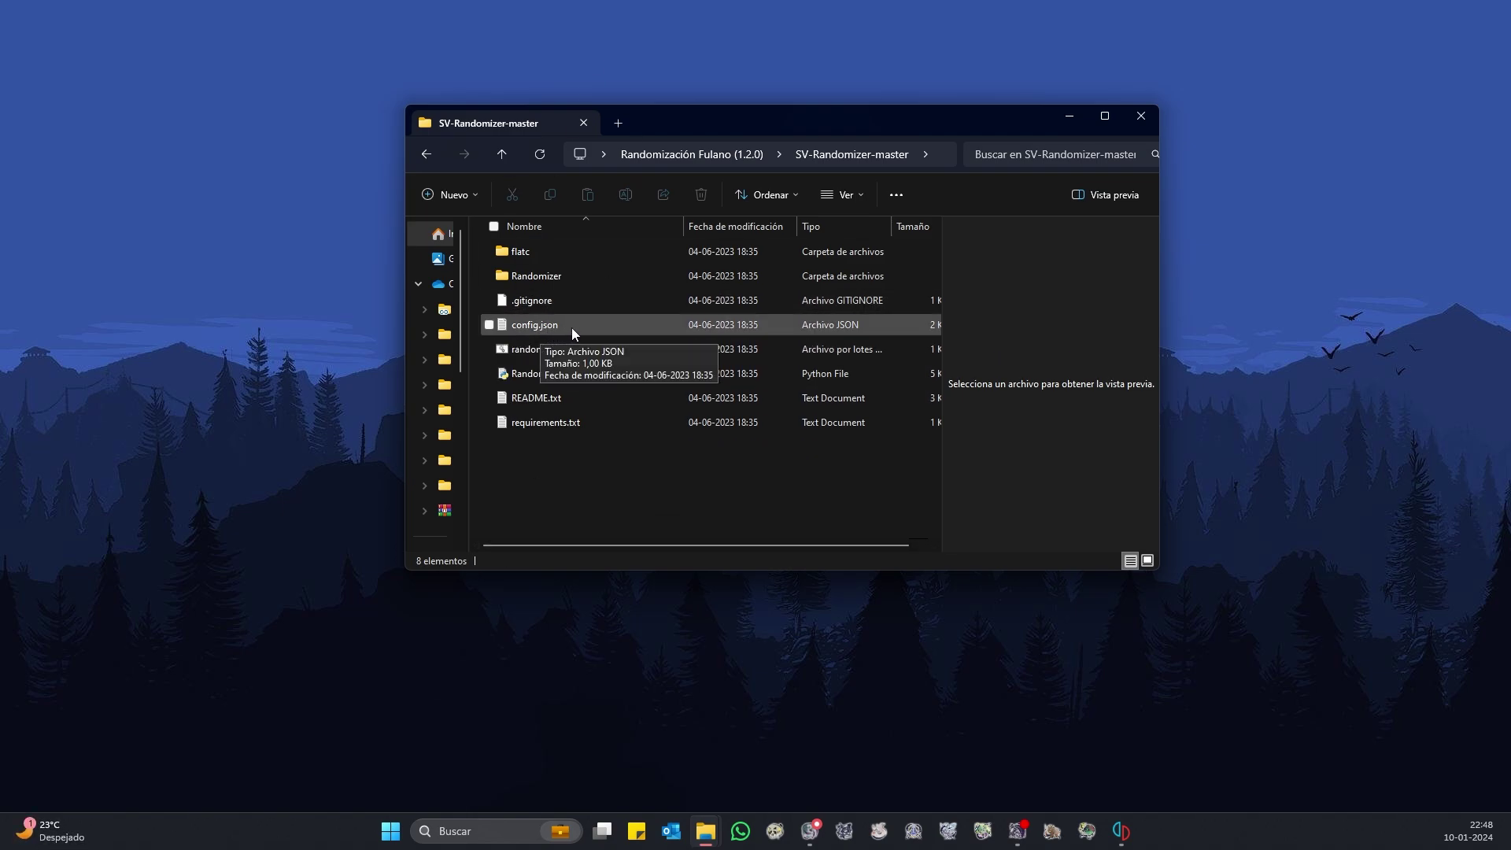
click(543, 324)
right_click(543, 324)
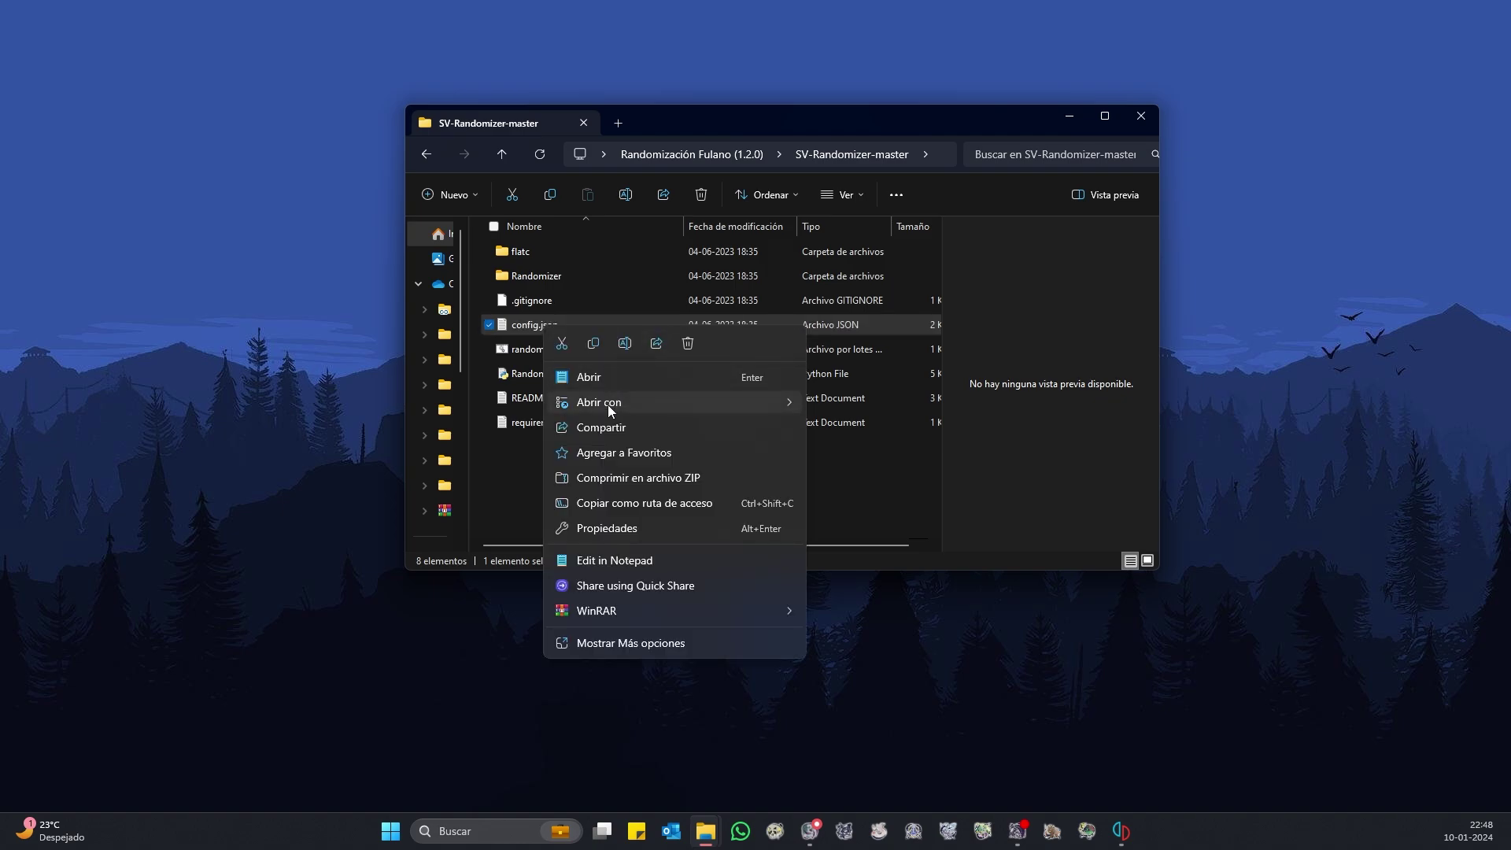
mouse_move(608, 405)
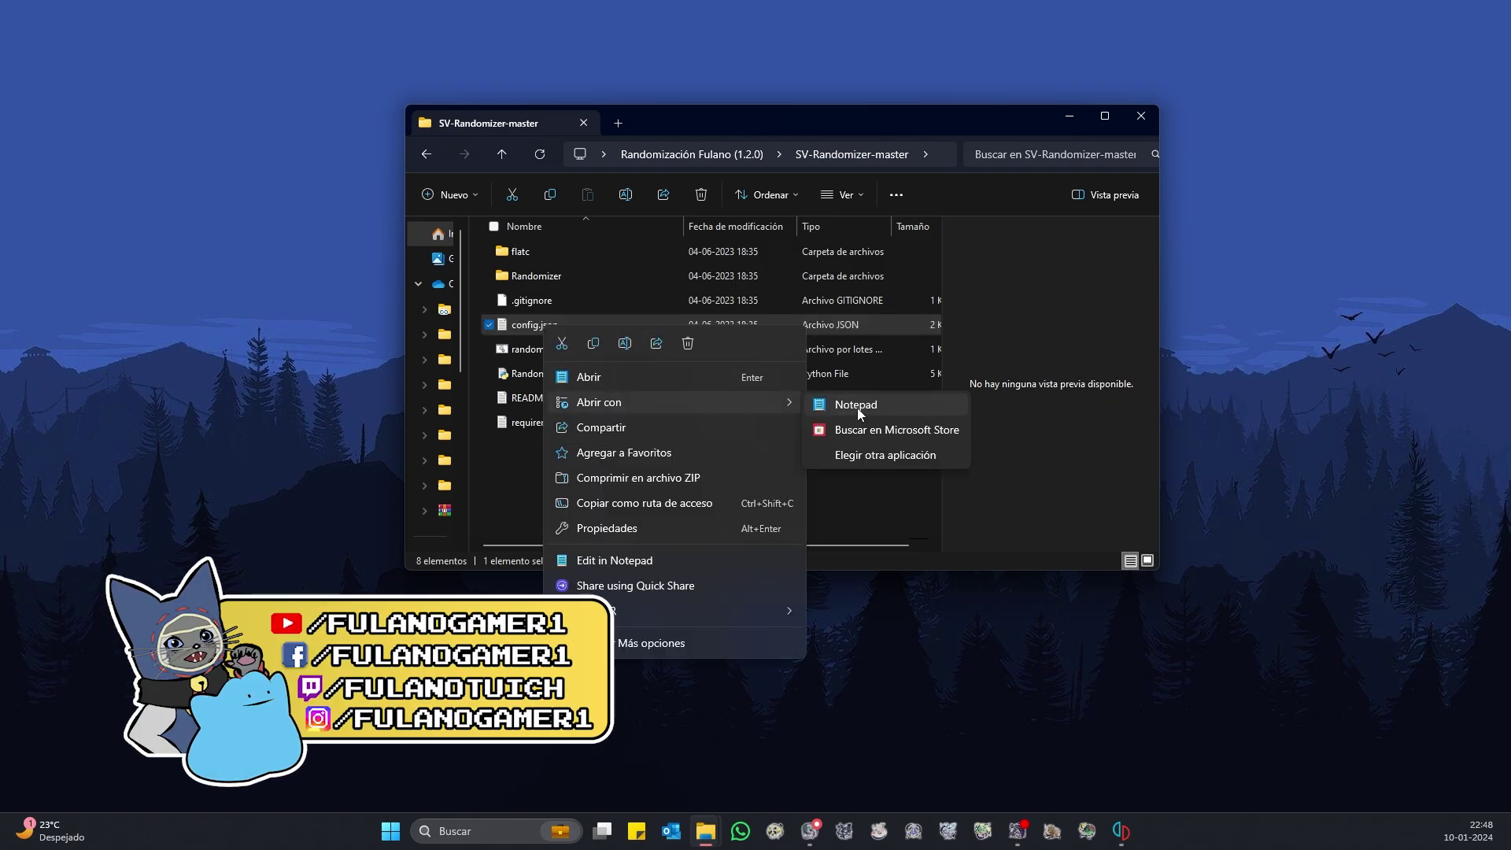
click(860, 457)
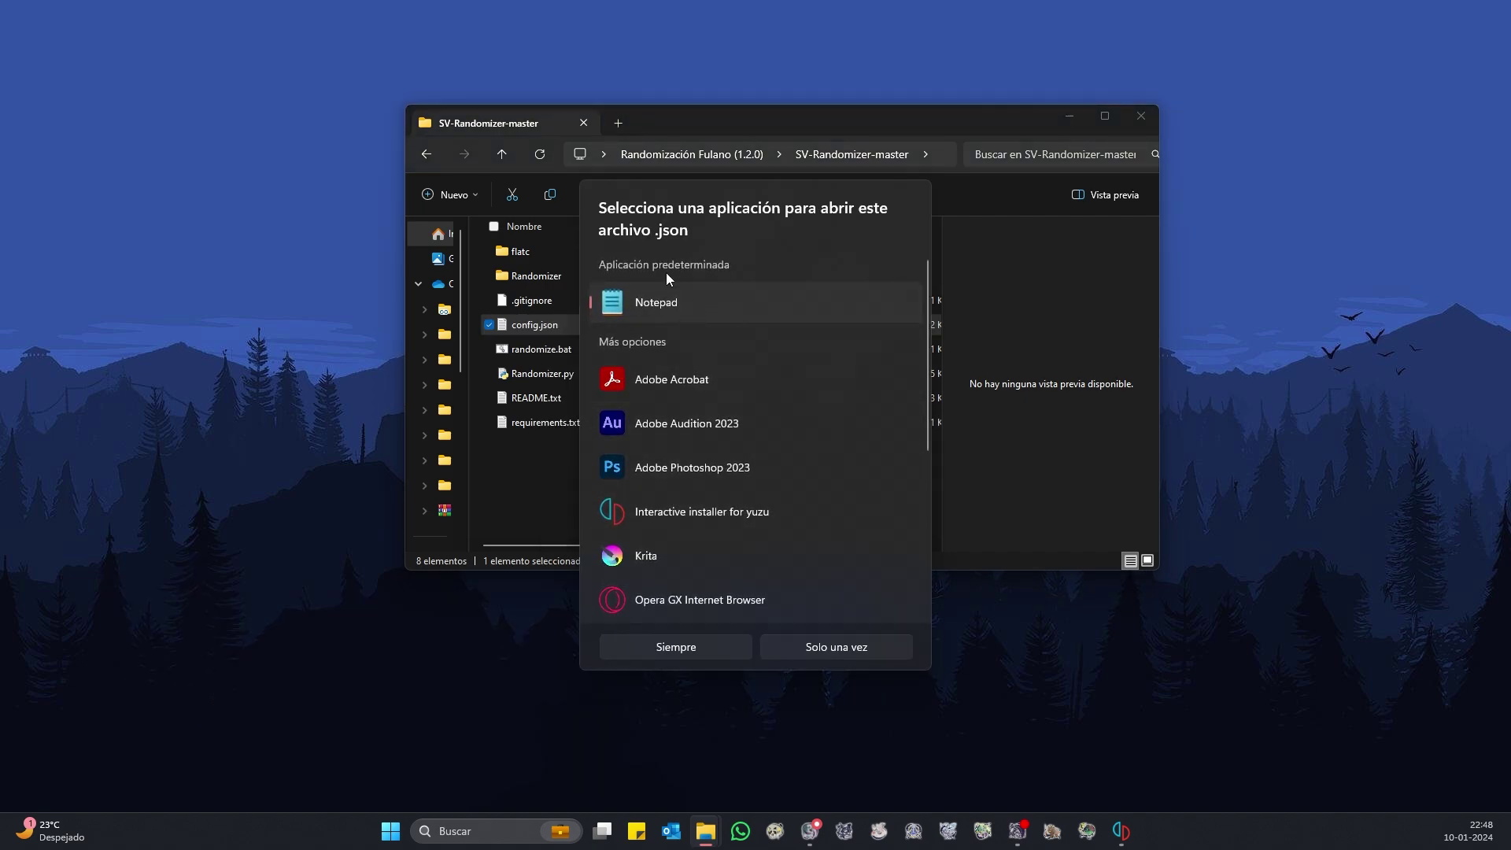
click(715, 650)
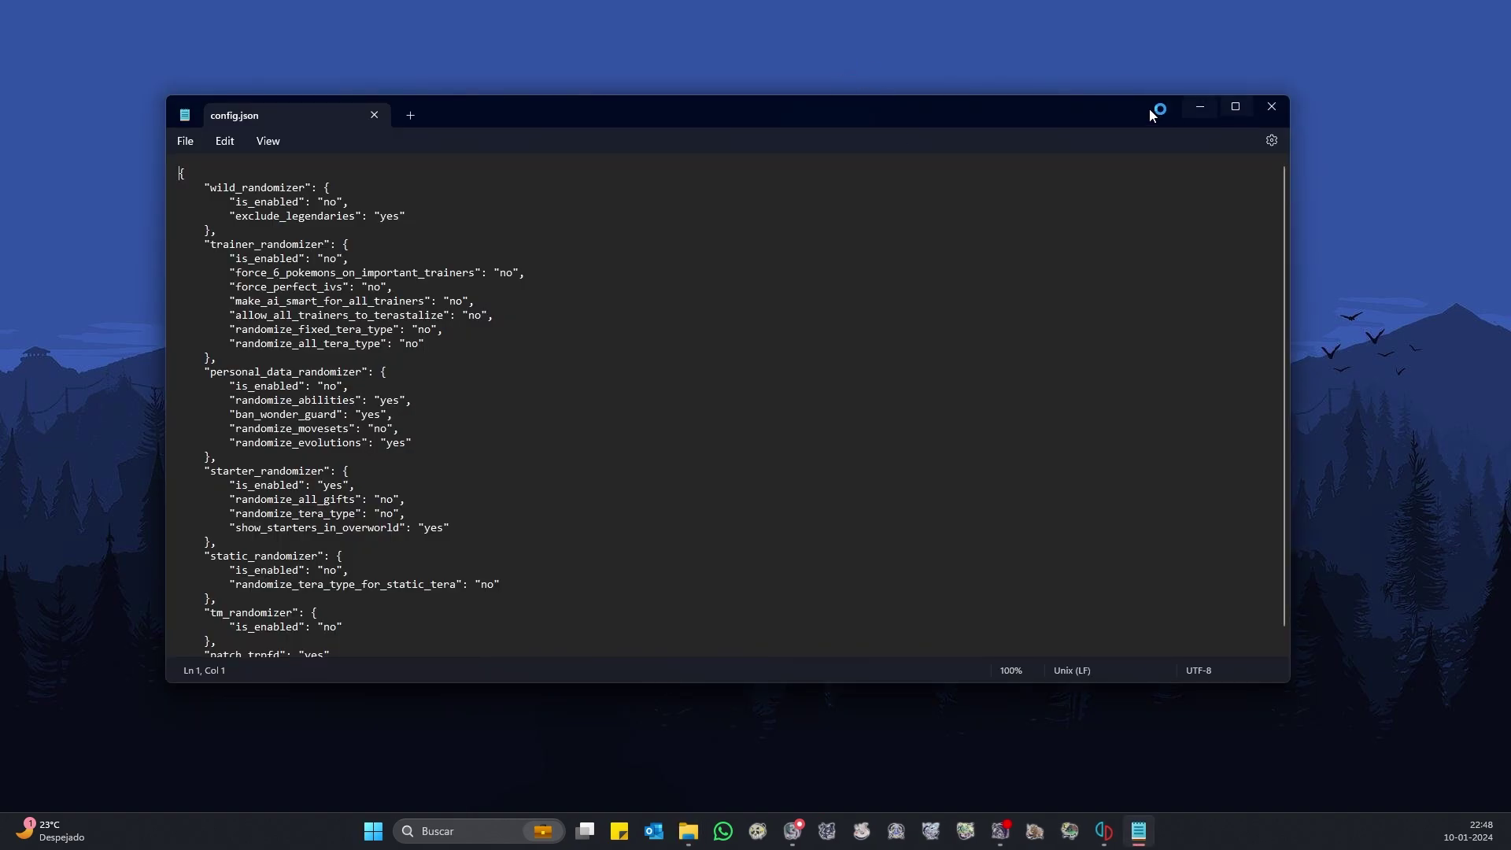
click(1240, 108)
- Copy the entire text of config.json
key(ctrl+a)
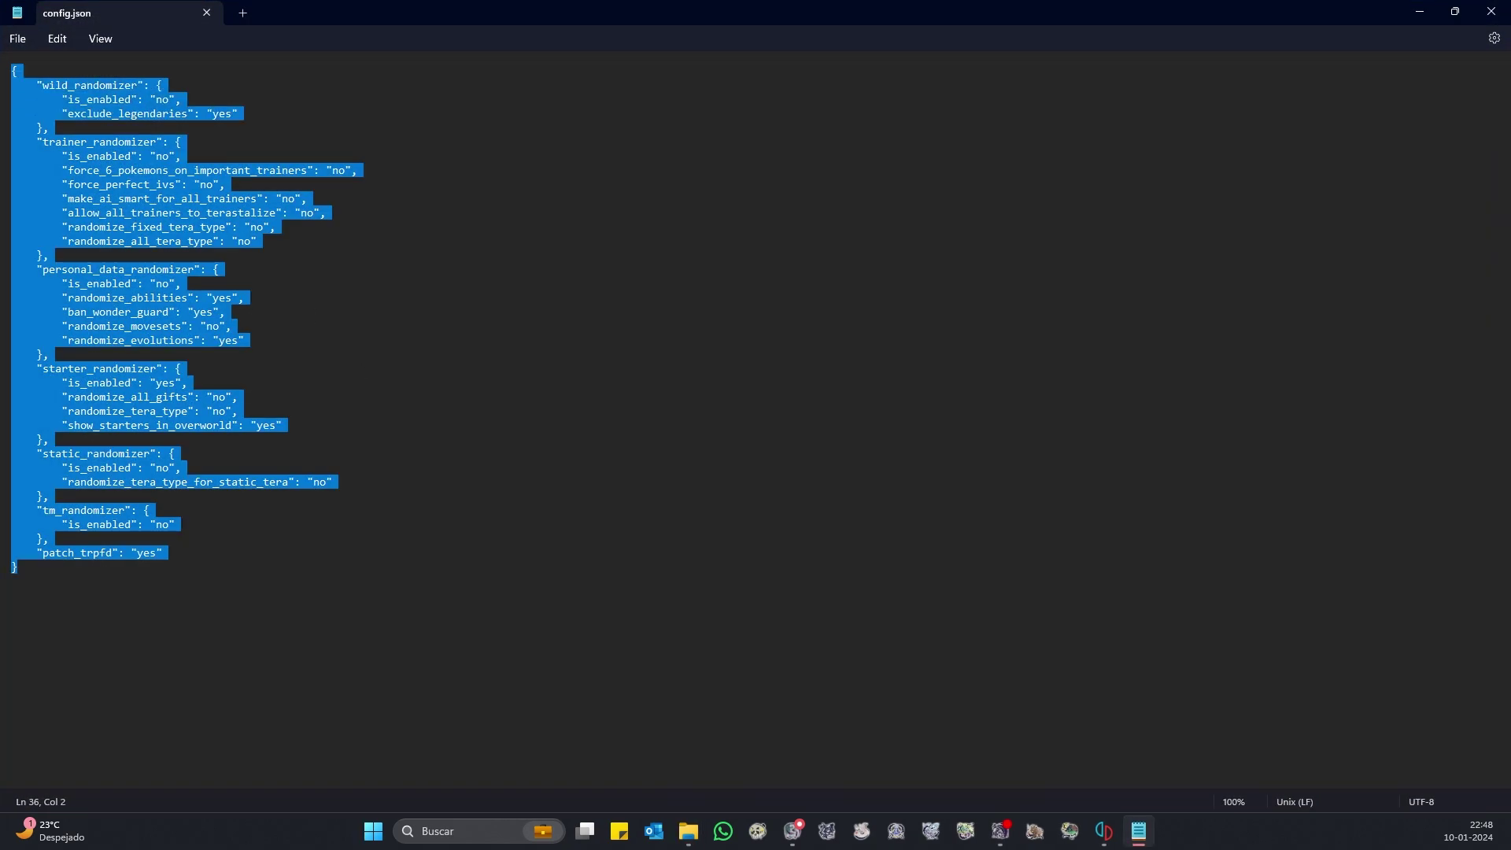
click(501, 450)
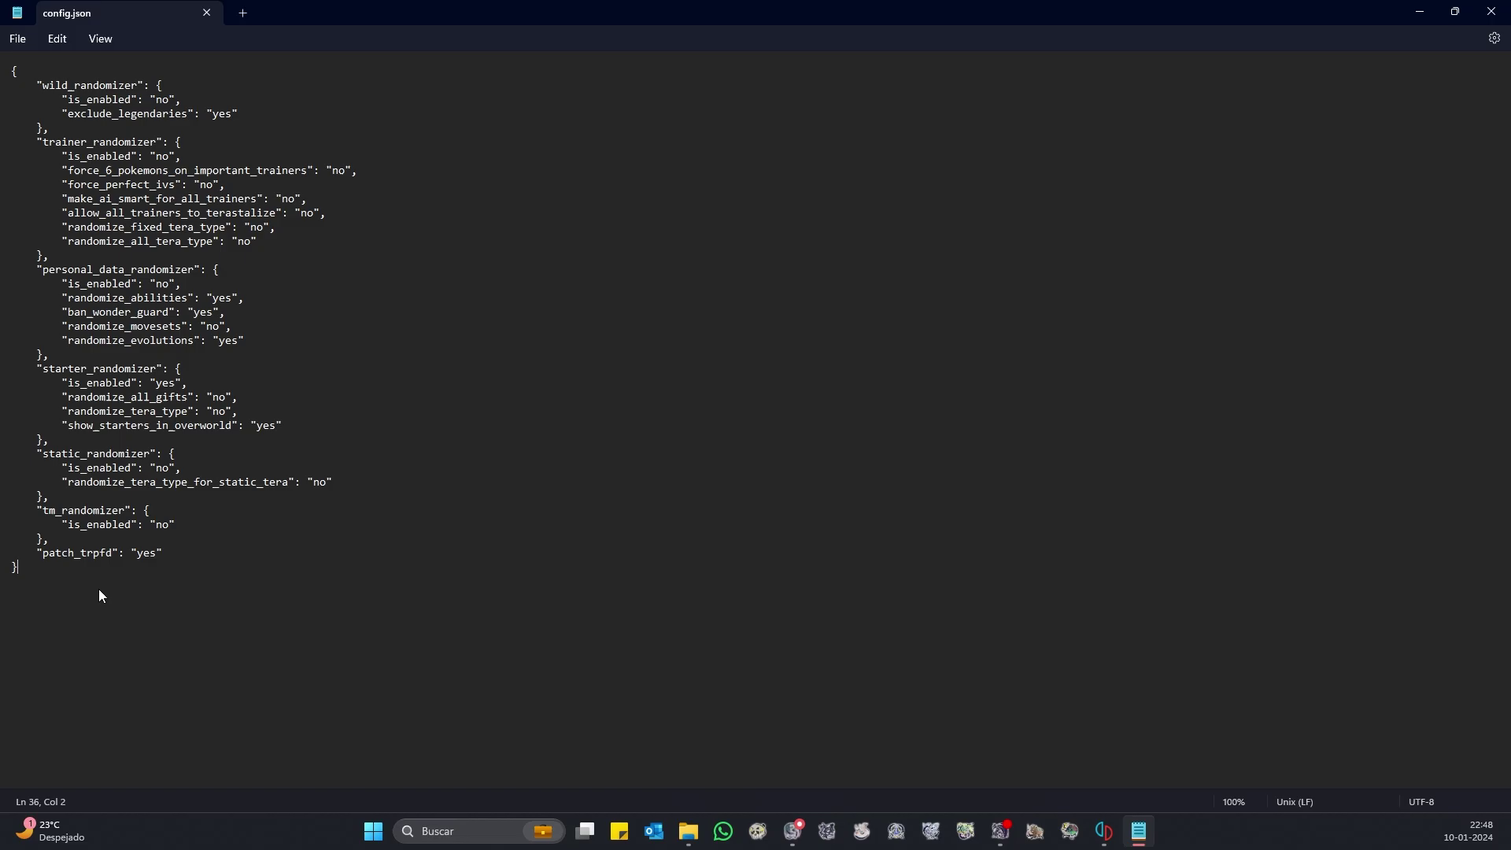
key(ctrl+a)
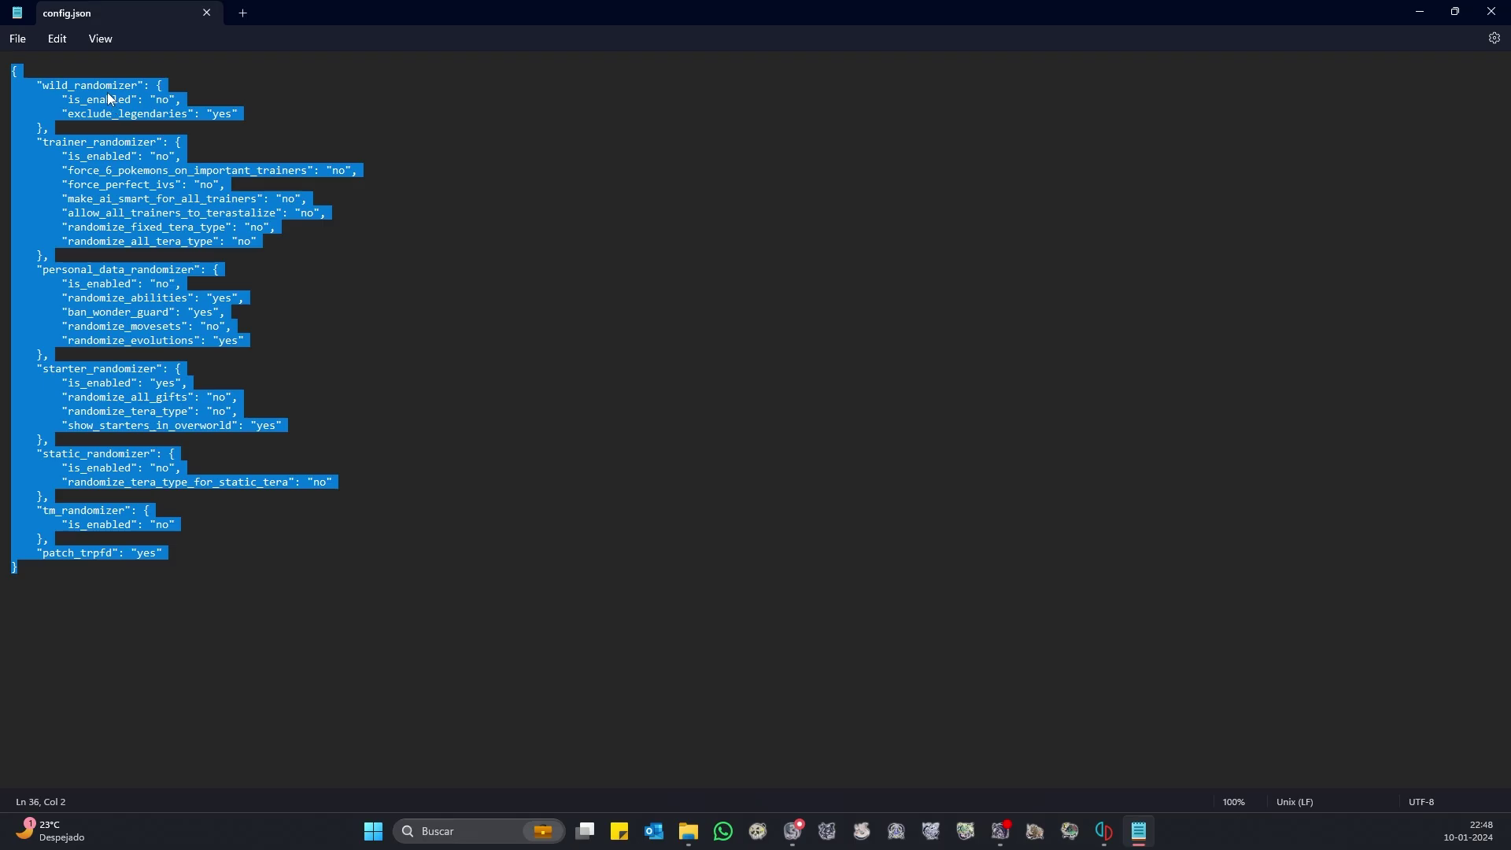
right_click(109, 98)
click(161, 174)
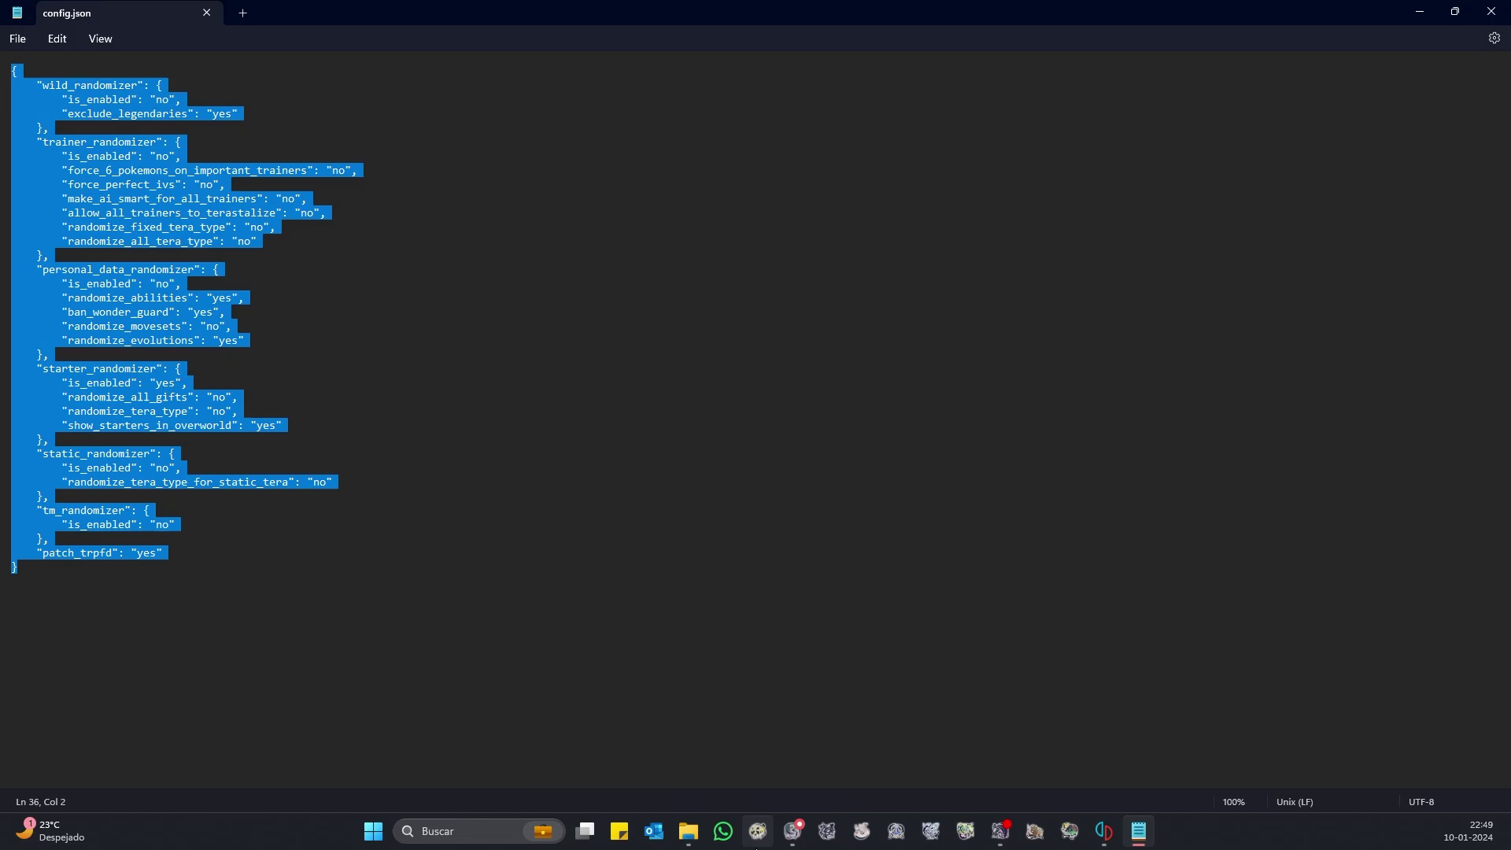
- Switch to the browser, open Google Translate and paste the copied configuration to read it translated from English into Spanish
click(757, 833)
click(292, 66)
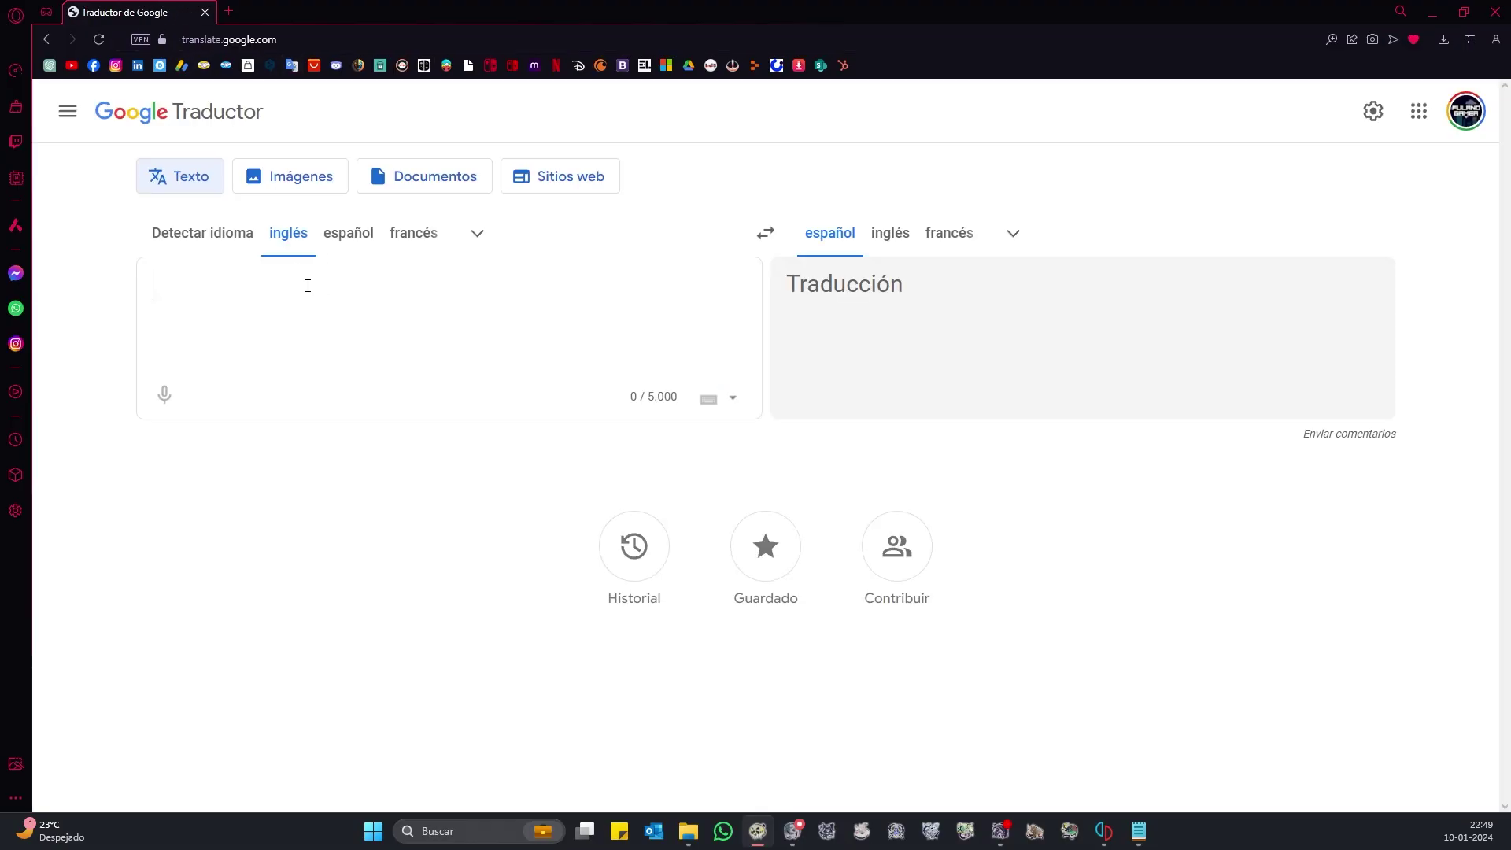
right_click(308, 286)
click(354, 403)
scroll(951, 299, up, 5)
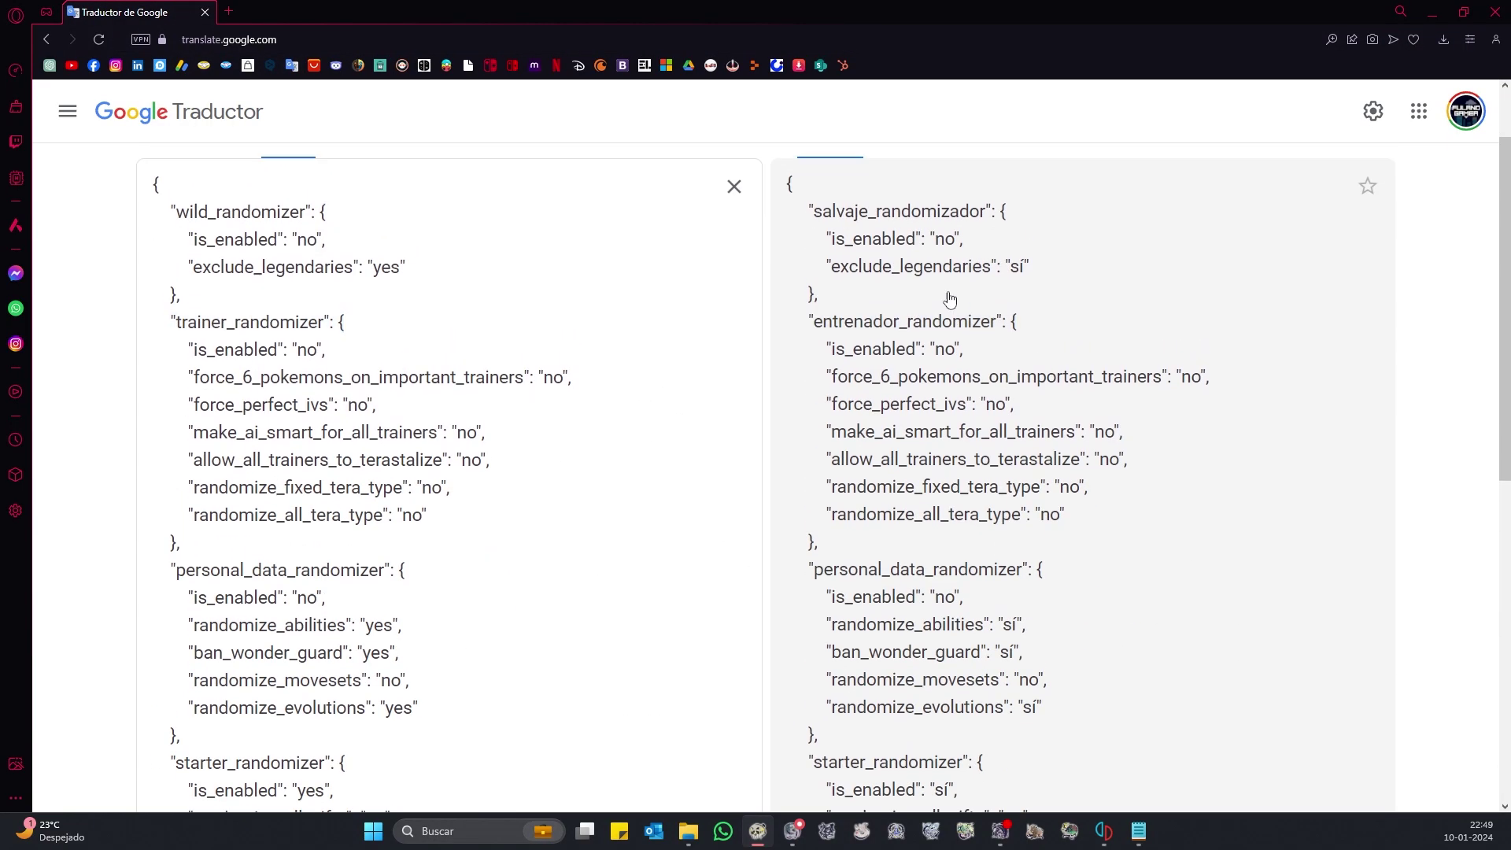
scroll(950, 299, up, 2)
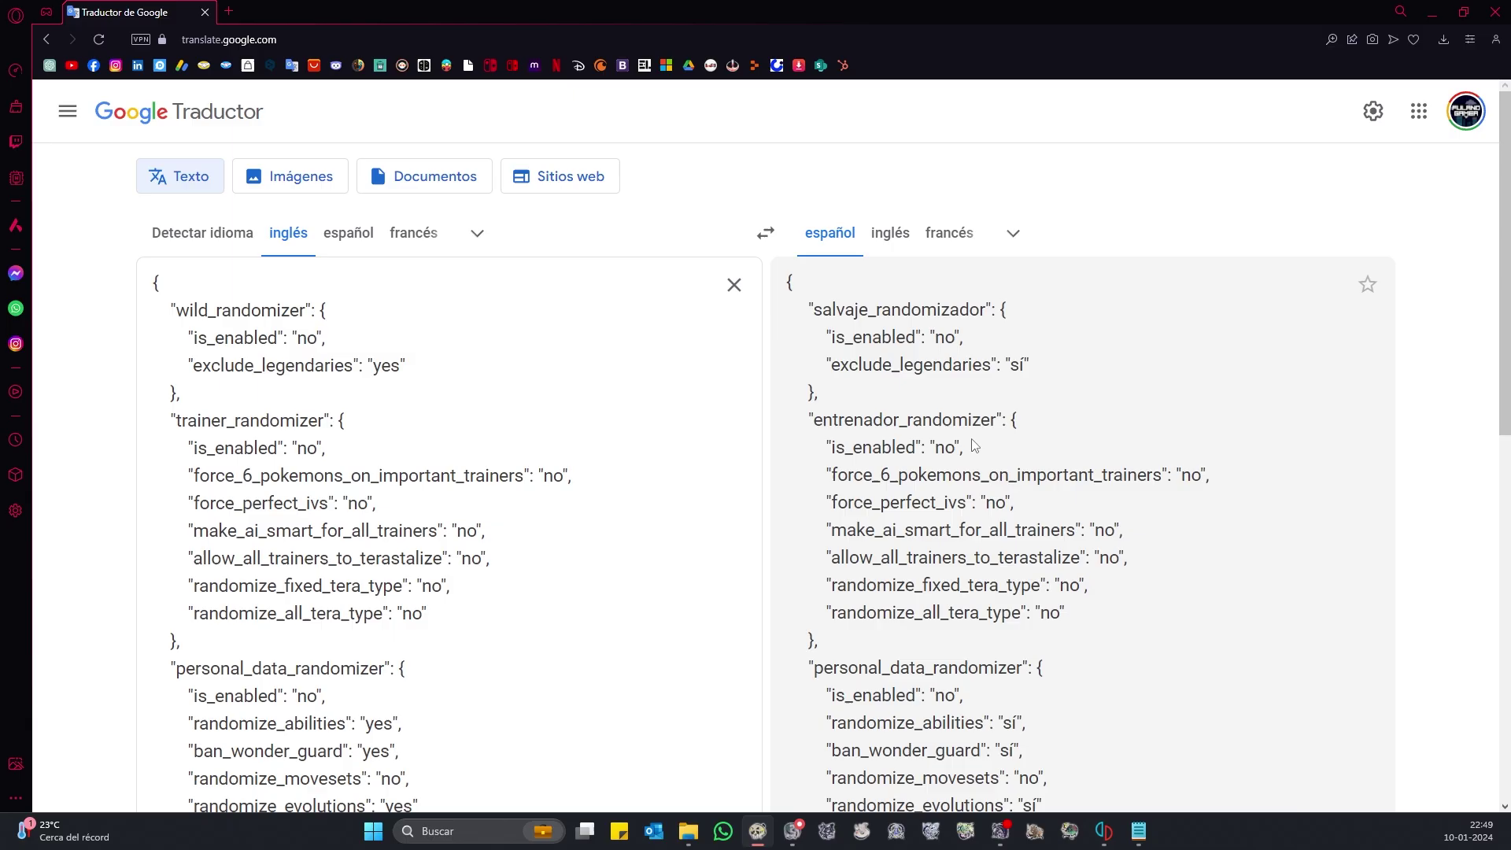
- Return to config.json in Notepad and, under wild_randomizer, set is_enabled to "yes" and exclude_legendaries to "no"
key(alt+Tab)
click(232, 326)
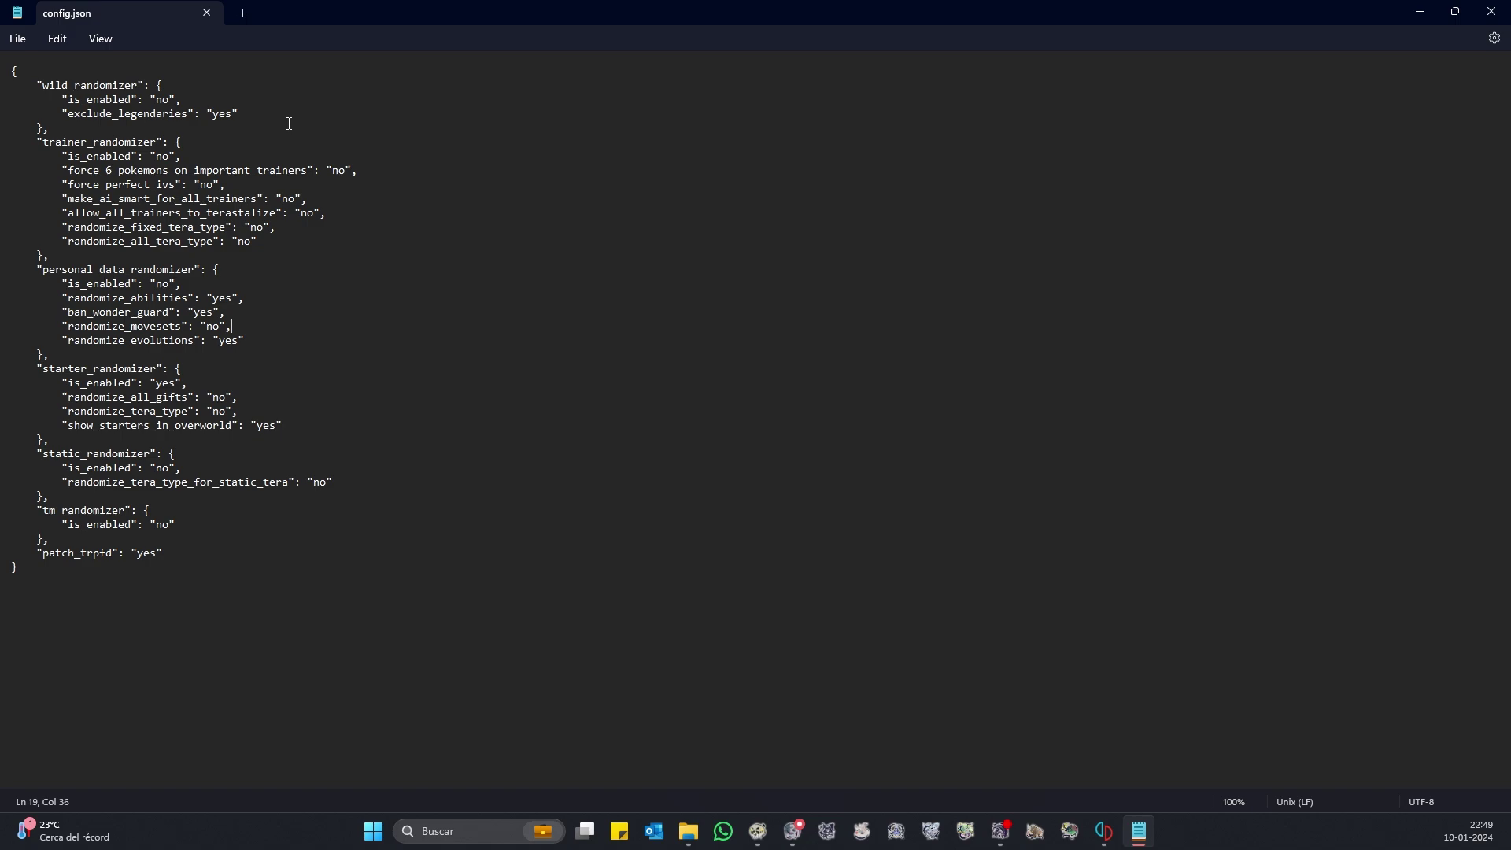
click(170, 100)
key(BackSpace)
key(BackSpace)
text(yes)
click(234, 114)
text(no)
- Examine the options in the trainer_randomizer, personal_data_randomizer and starter_randomizer sections, including show_starters_in_overworld
drag(30, 140, 252, 242)
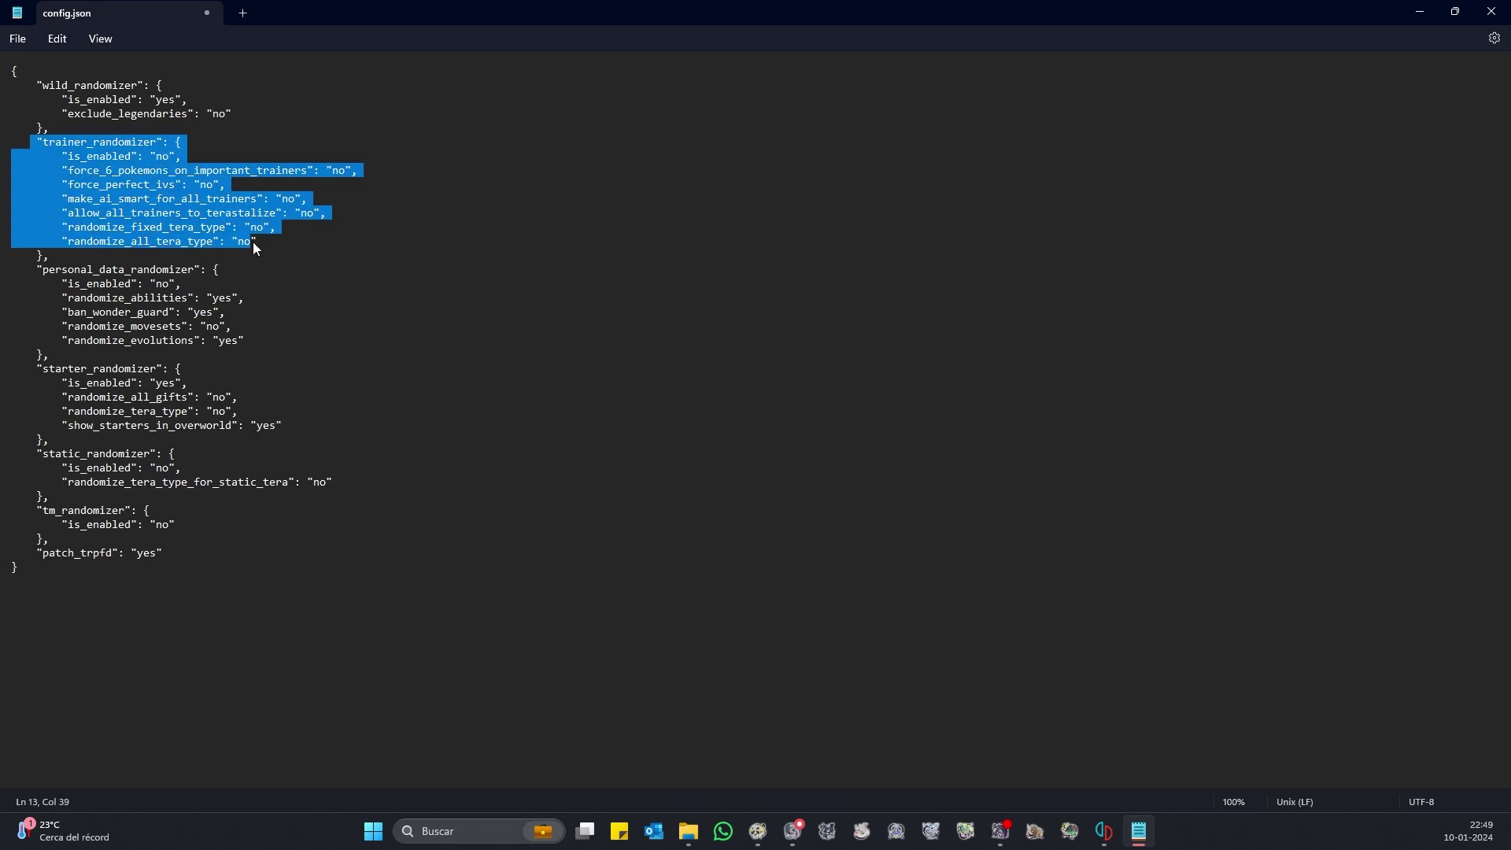
click(313, 243)
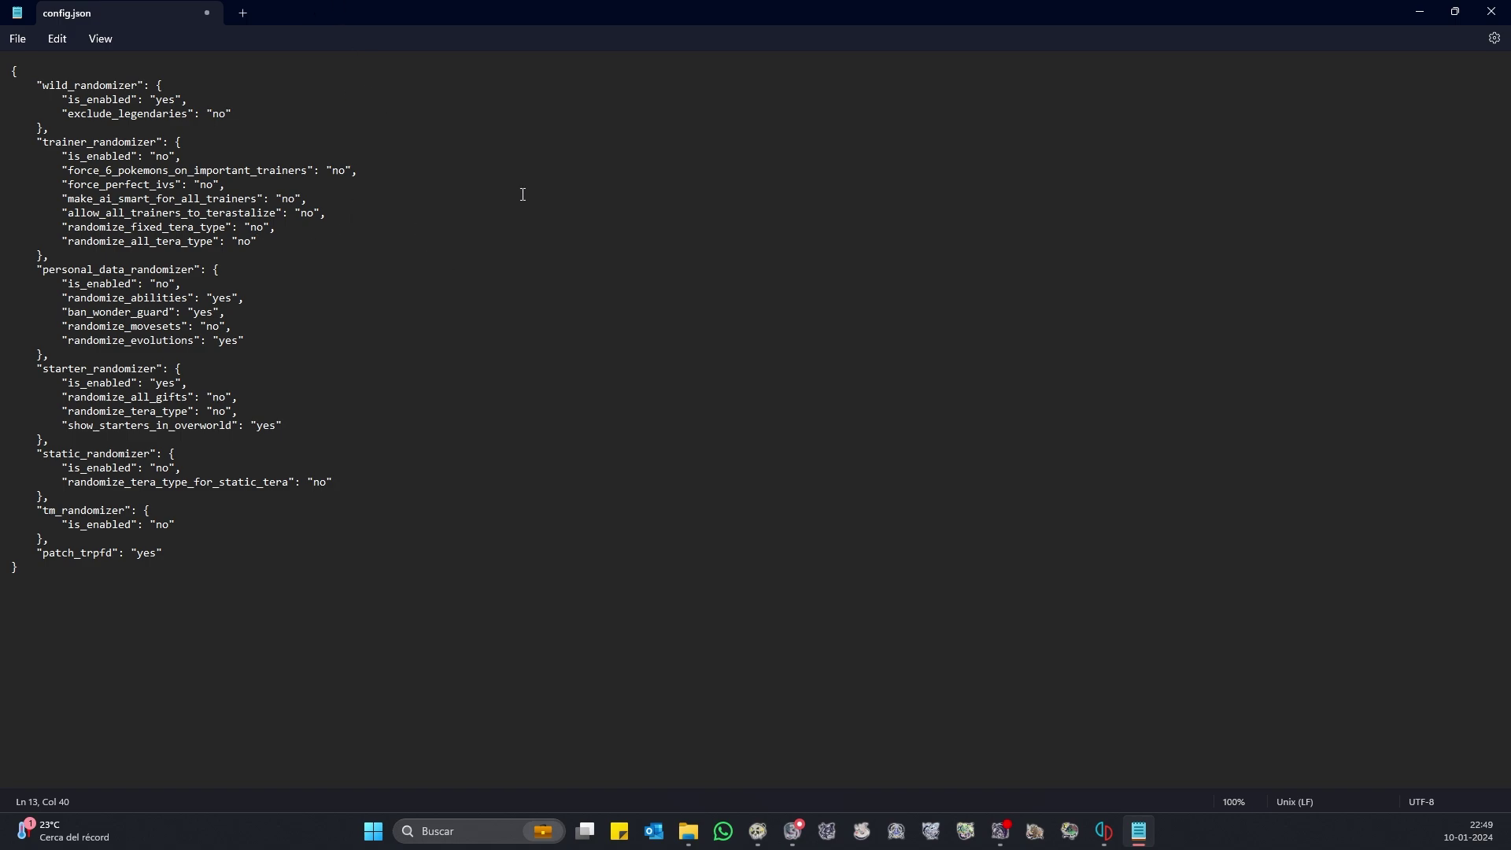
drag(156, 184, 274, 175)
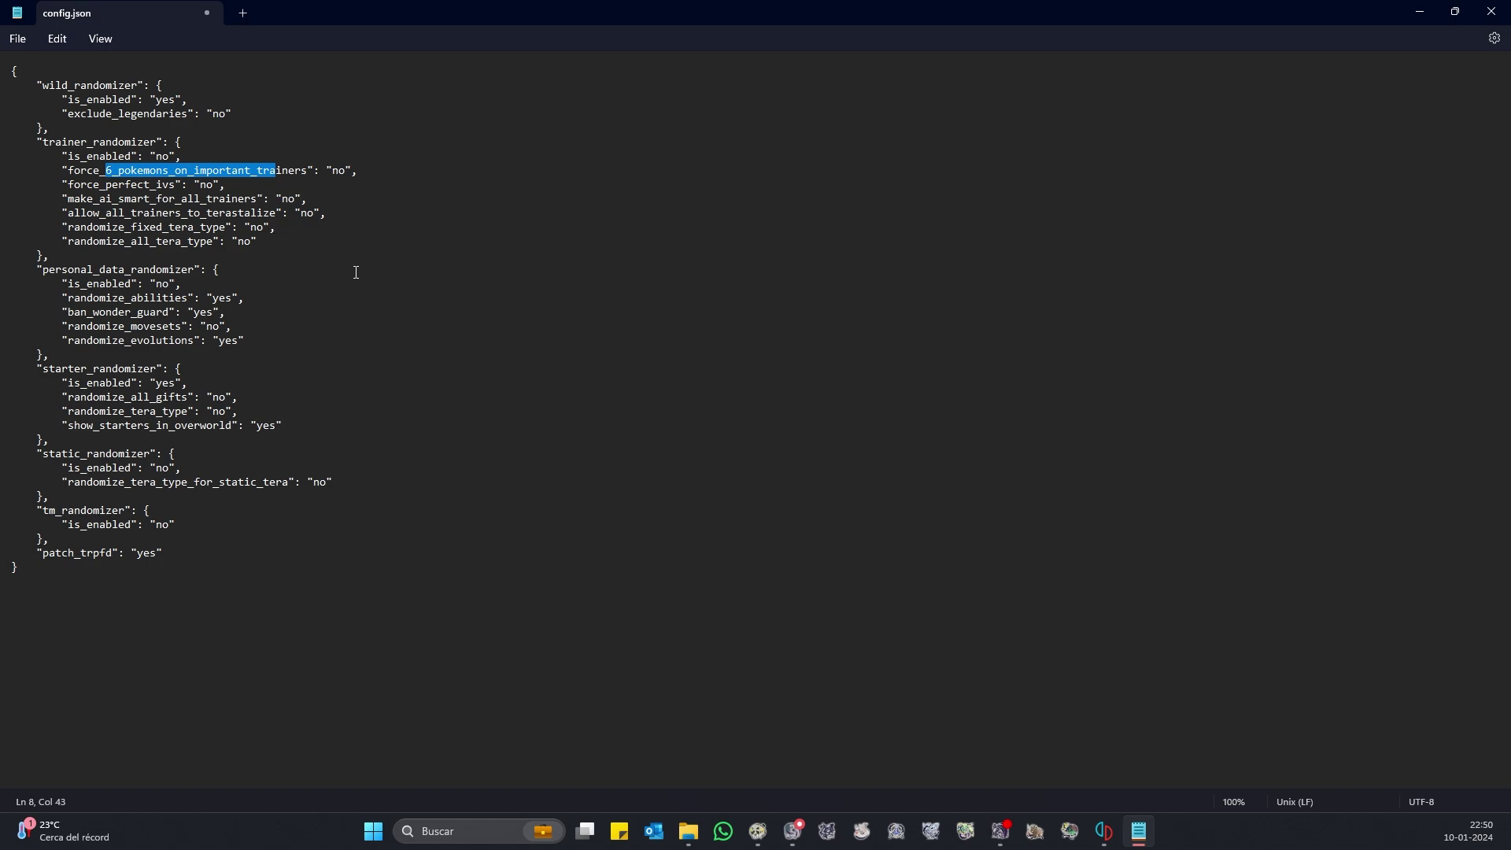
drag(256, 340, 14, 270)
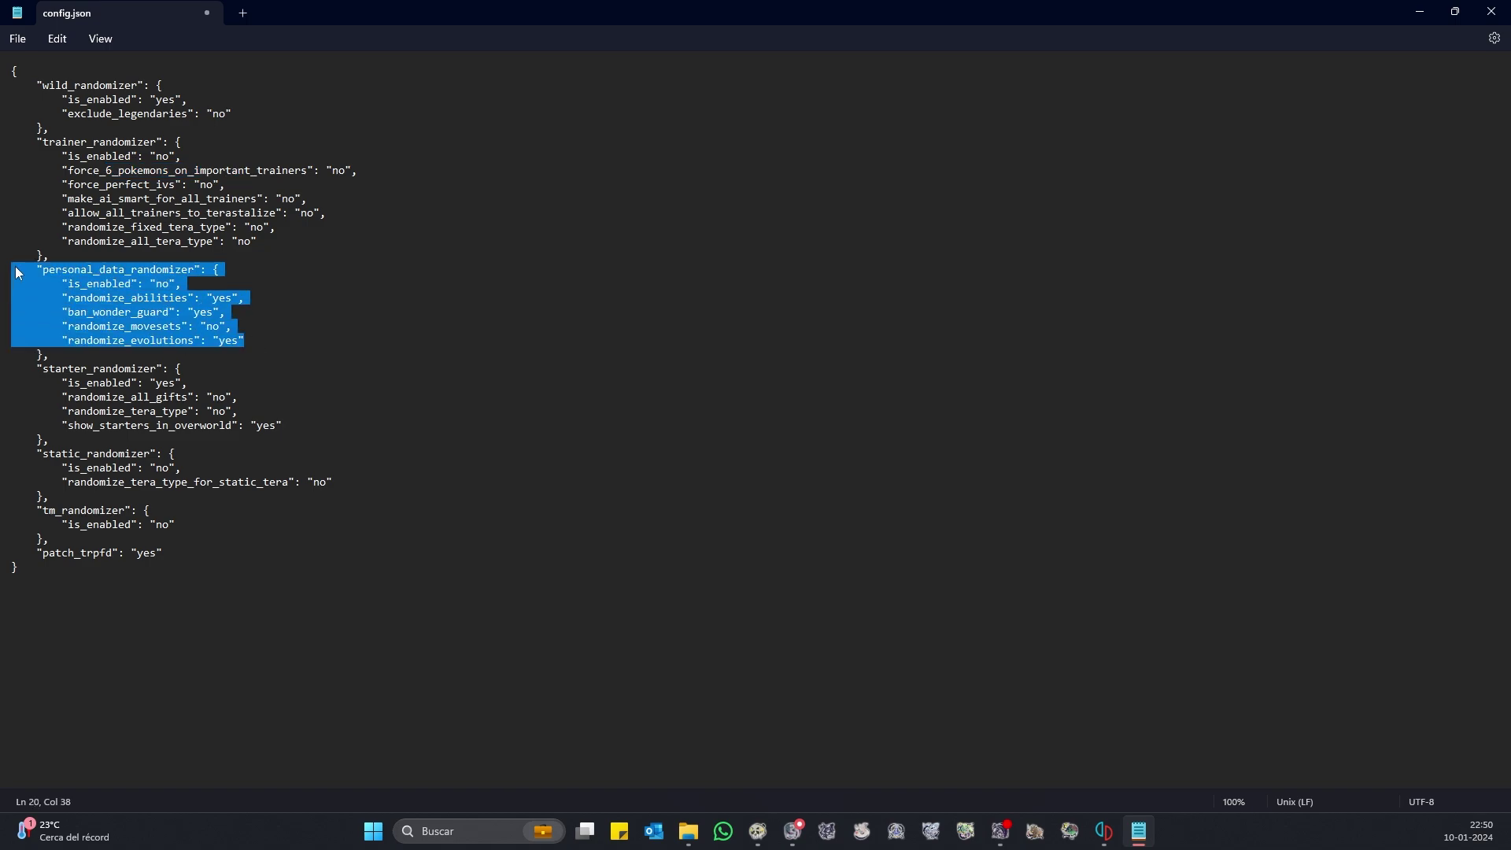
click(408, 314)
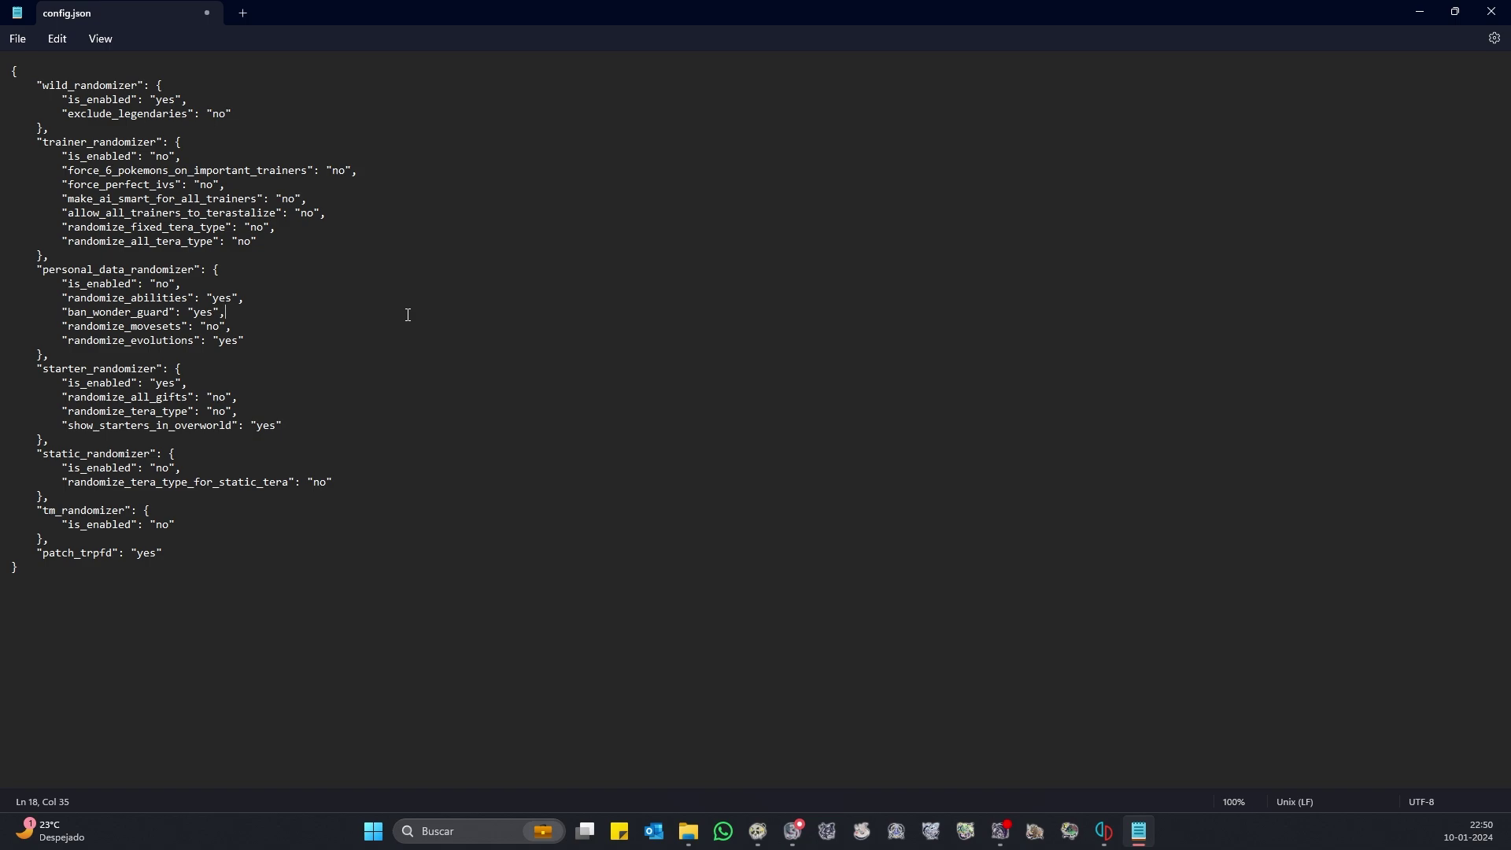
drag(23, 369, 291, 430)
click(307, 425)
drag(63, 427, 288, 429)
click(296, 425)
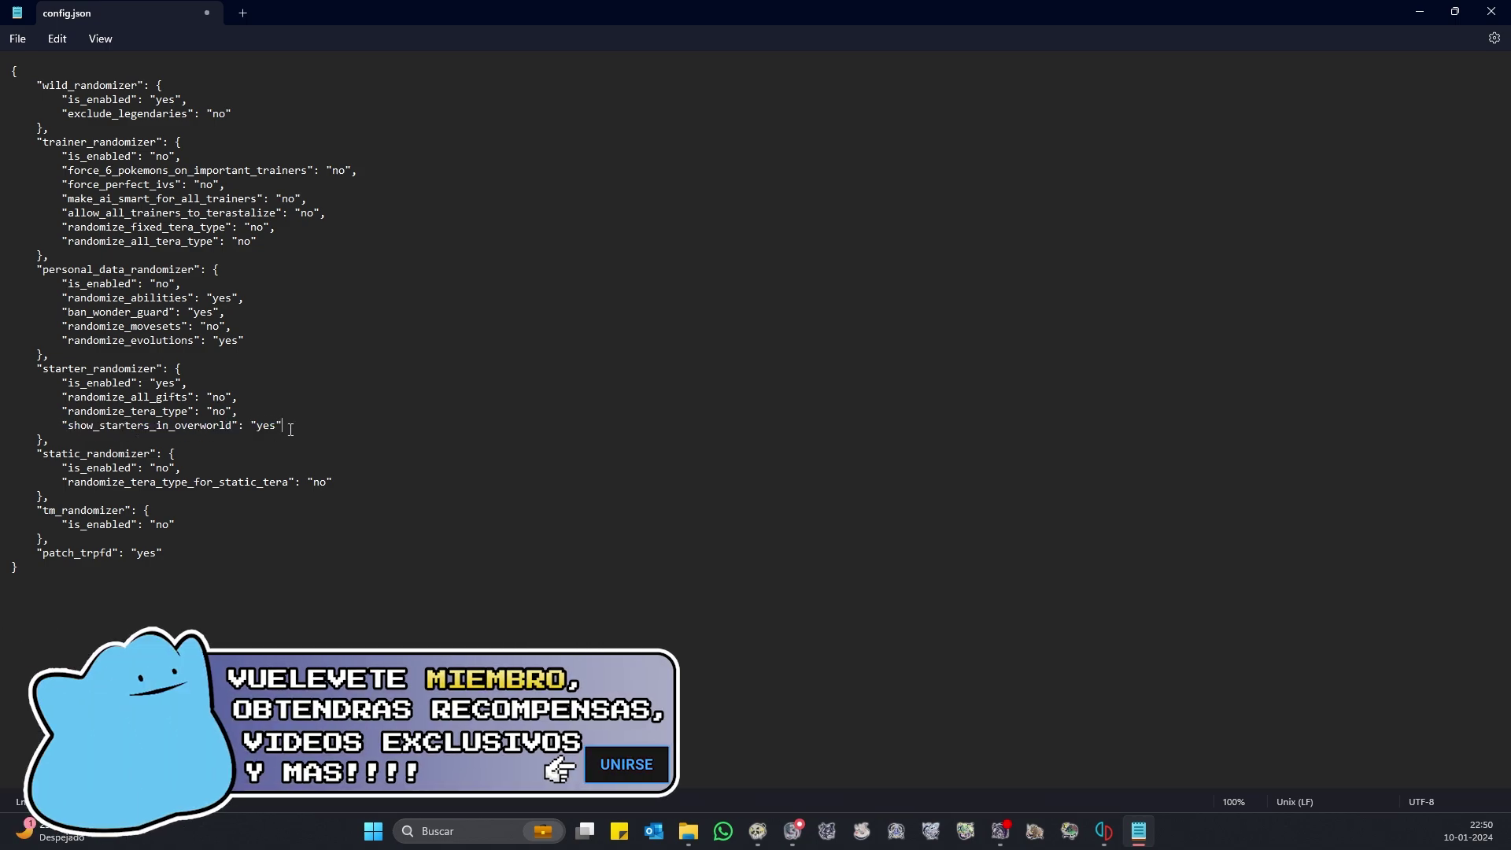
drag(281, 426, 56, 431)
click(338, 428)
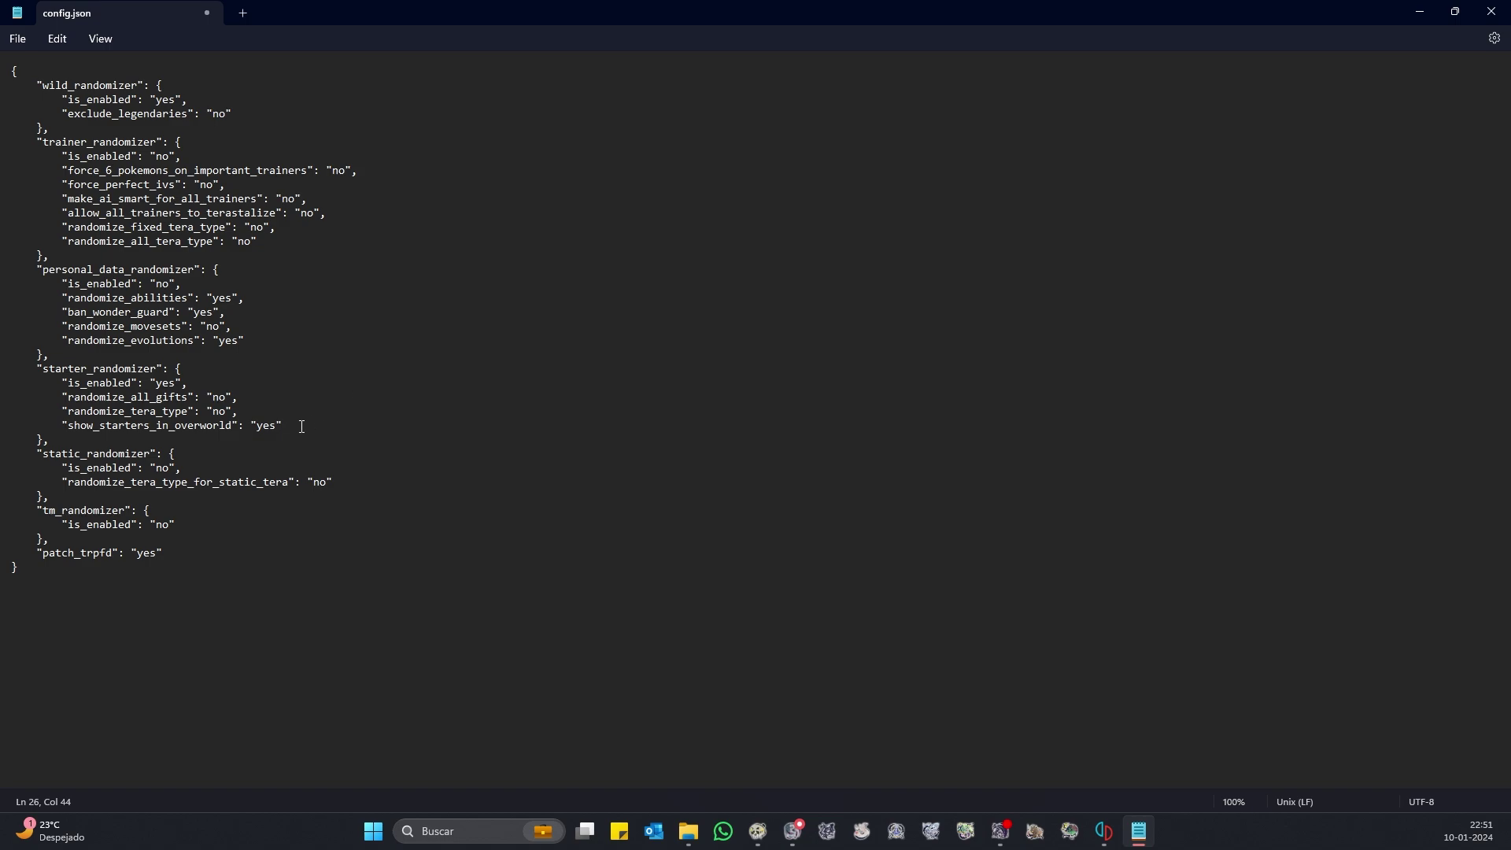
drag(302, 425, 12, 381)
click(339, 397)
click(305, 426)
- Save config.json, close Notepad and minimize the browser to get back to the SV-Randomizer-master folder
click(17, 39)
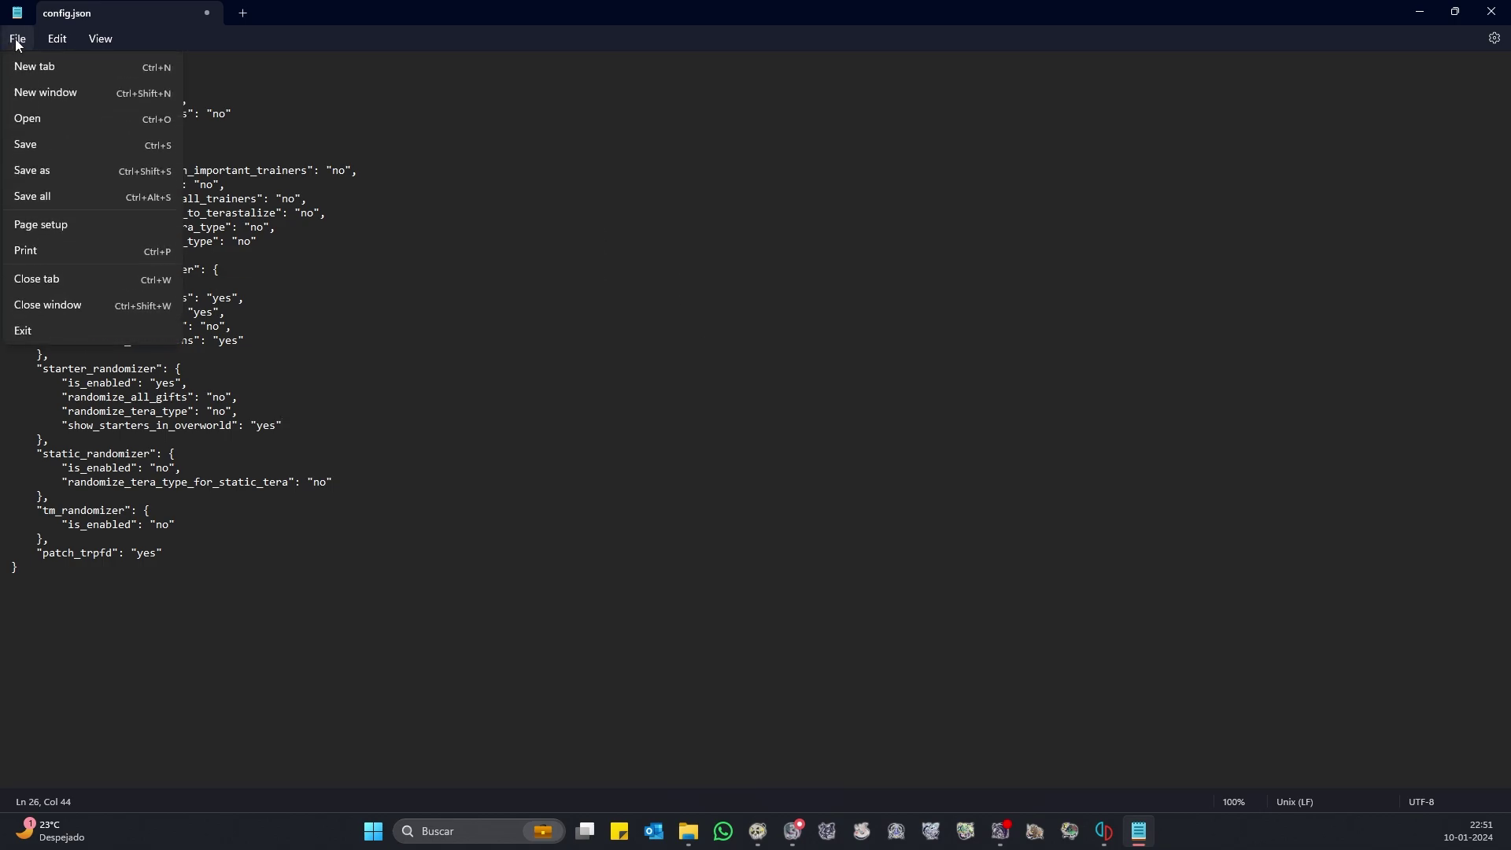
click(40, 144)
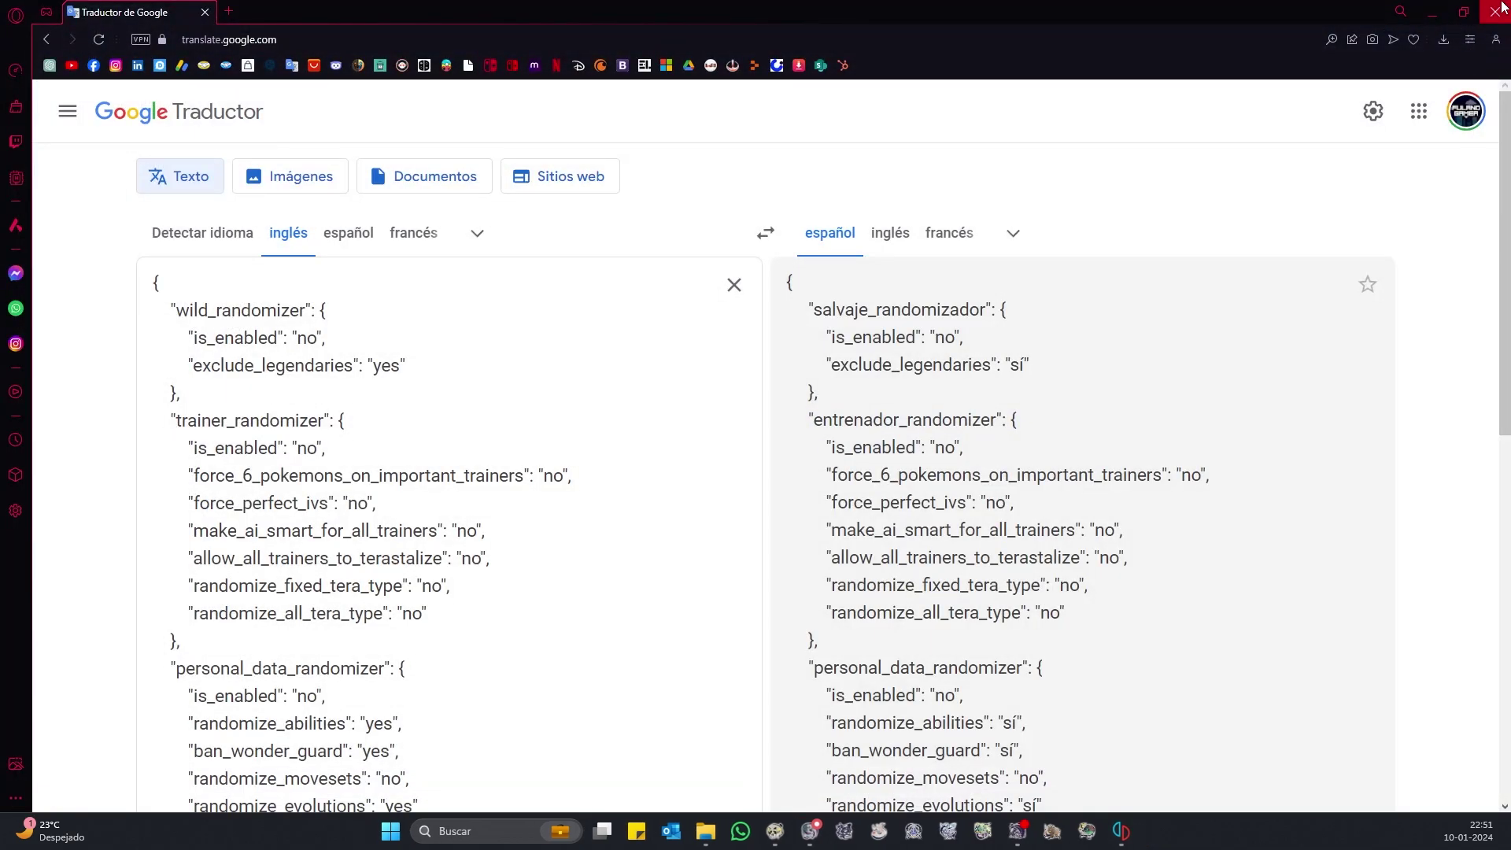
click(1431, 12)
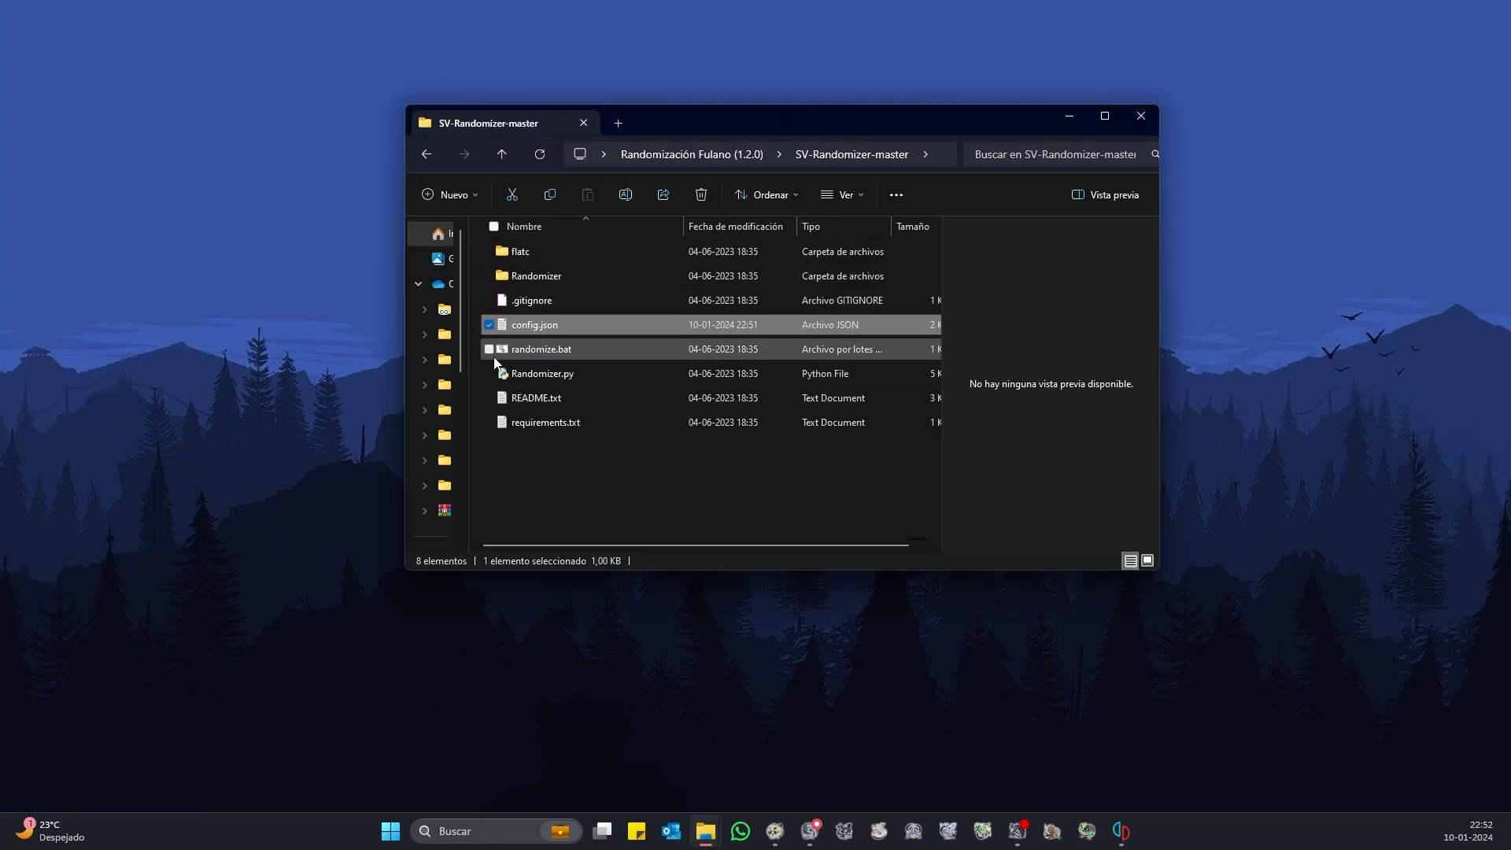
- Run randomize.bat to generate the randomized files and dismiss its console once it finishes
click(522, 352)
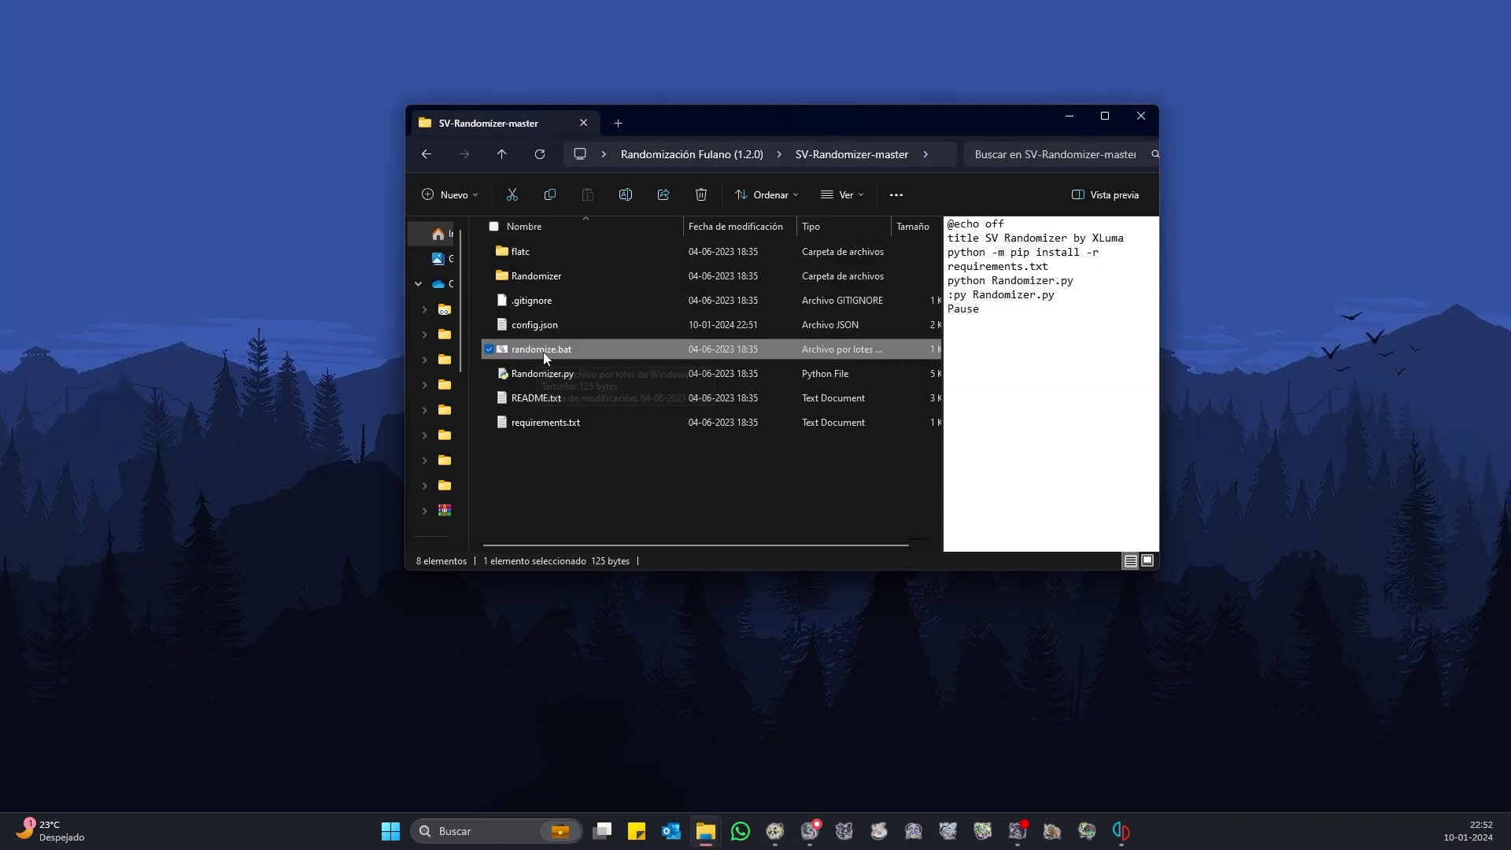
double_click(554, 350)
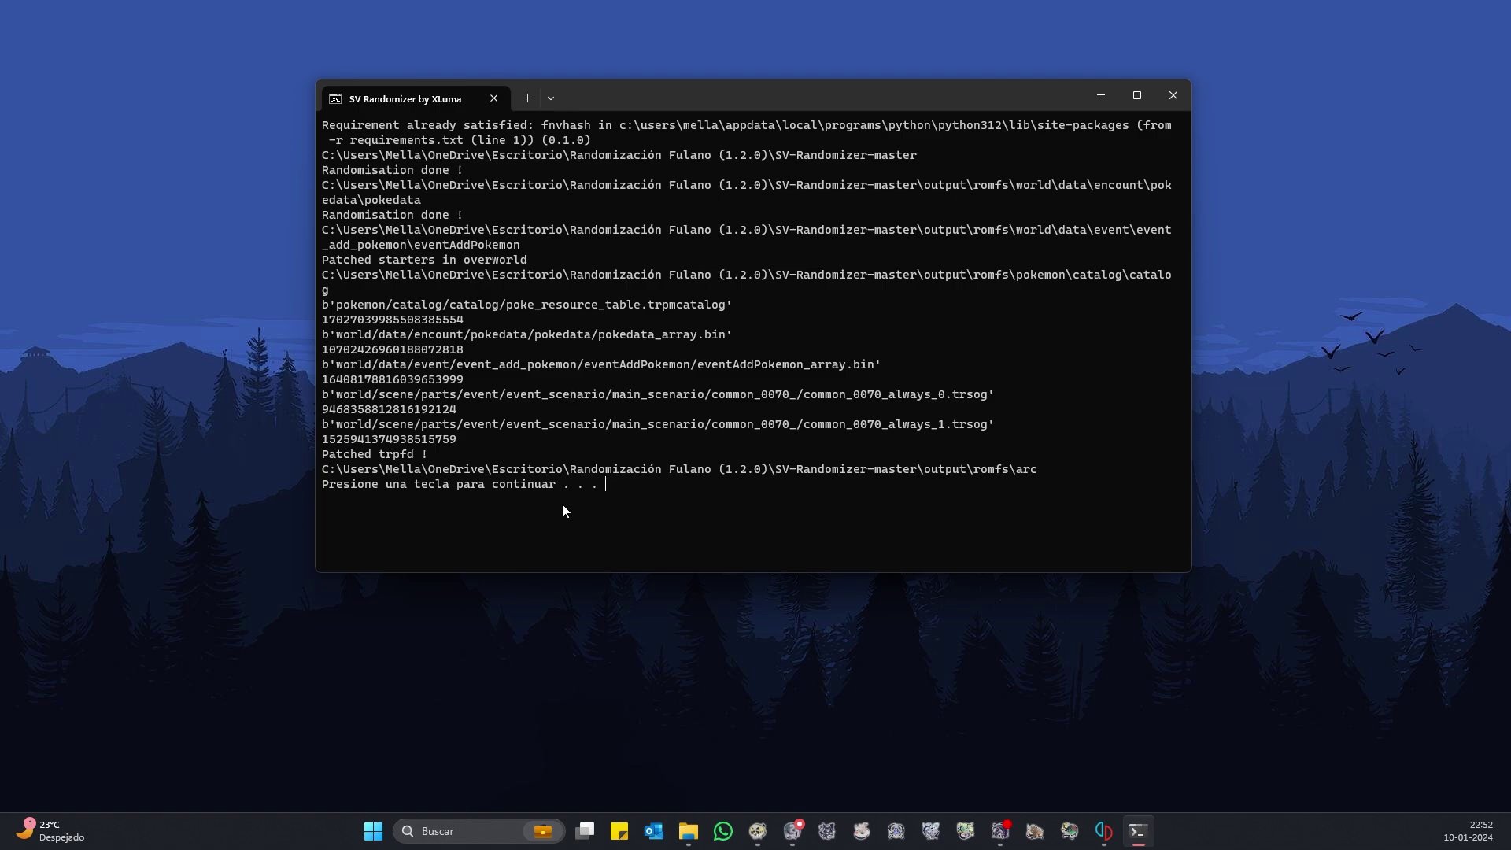
key(Return)
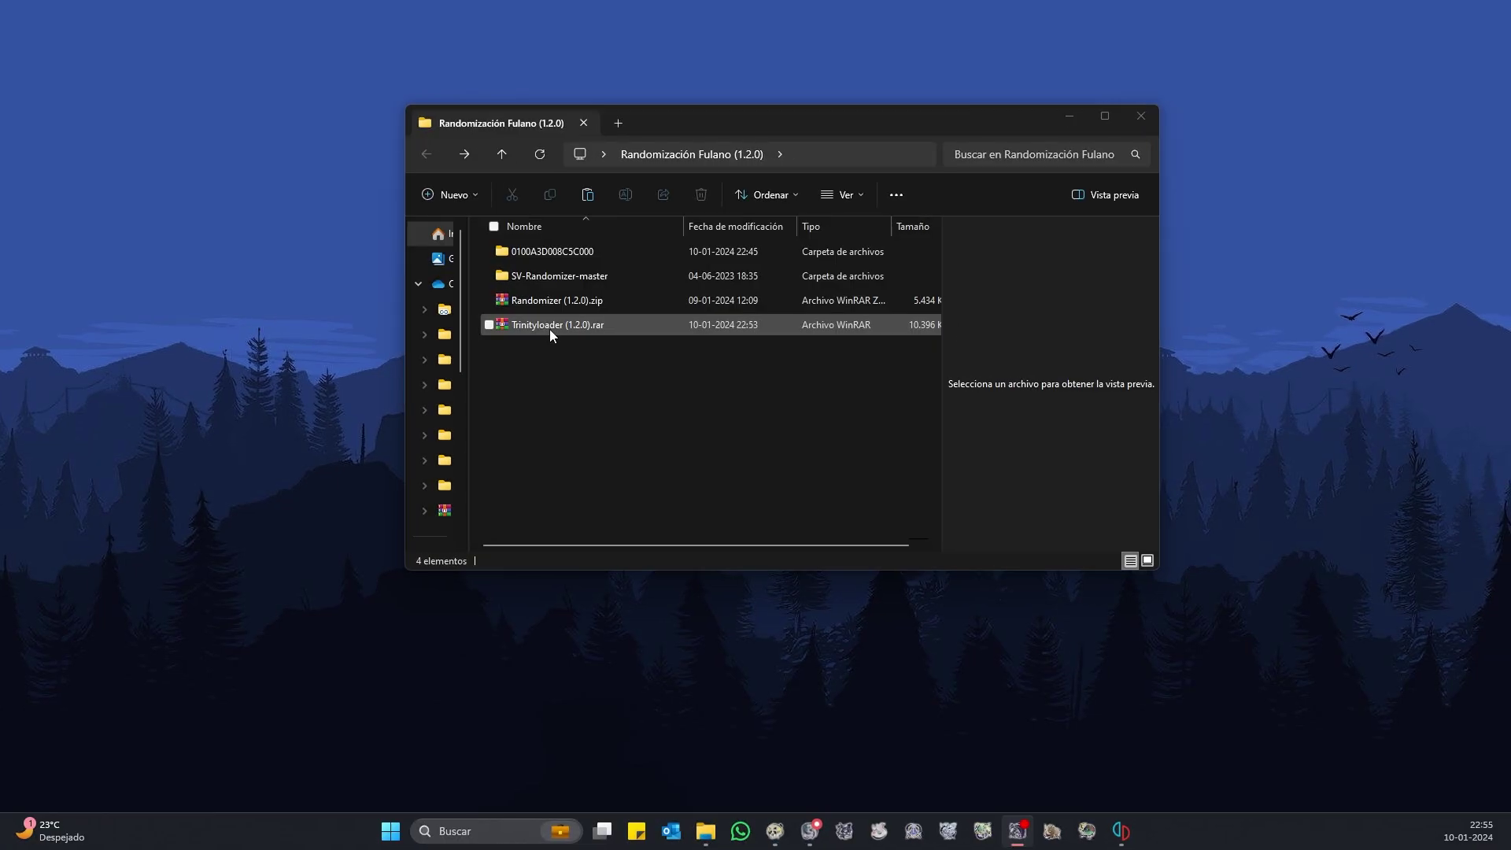
- Extract Trinityloader (1.2.0).rar directly into the Randomización Fulano (1.2.0) folder with WinRAR
right_click(549, 328)
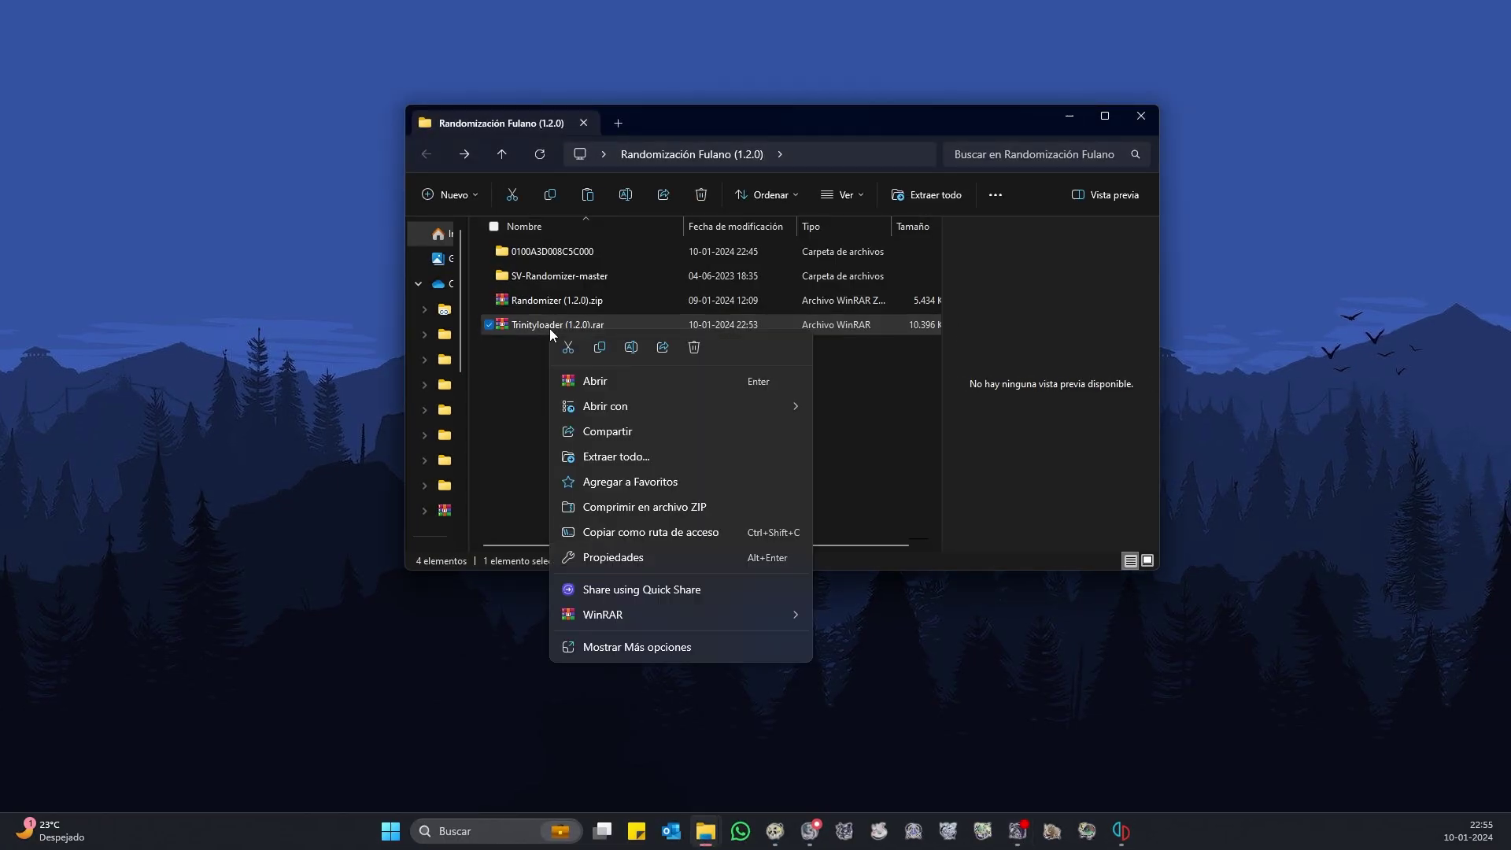
mouse_move(787, 615)
click(876, 693)
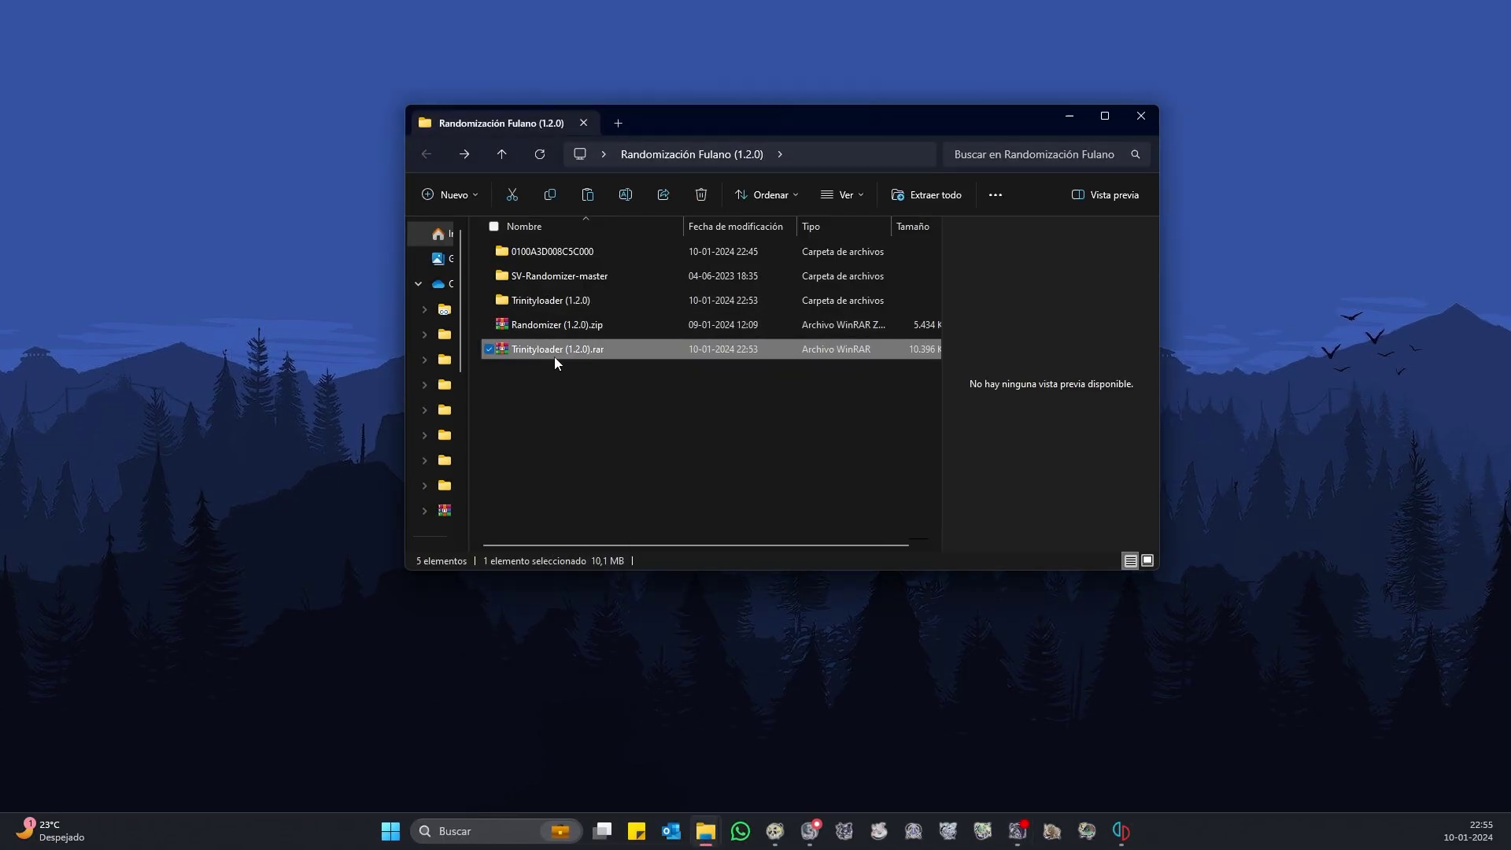
- Look at the contents of the Trinityloader (1.2.0).rar archive in WinRAR and close it
double_click(568, 352)
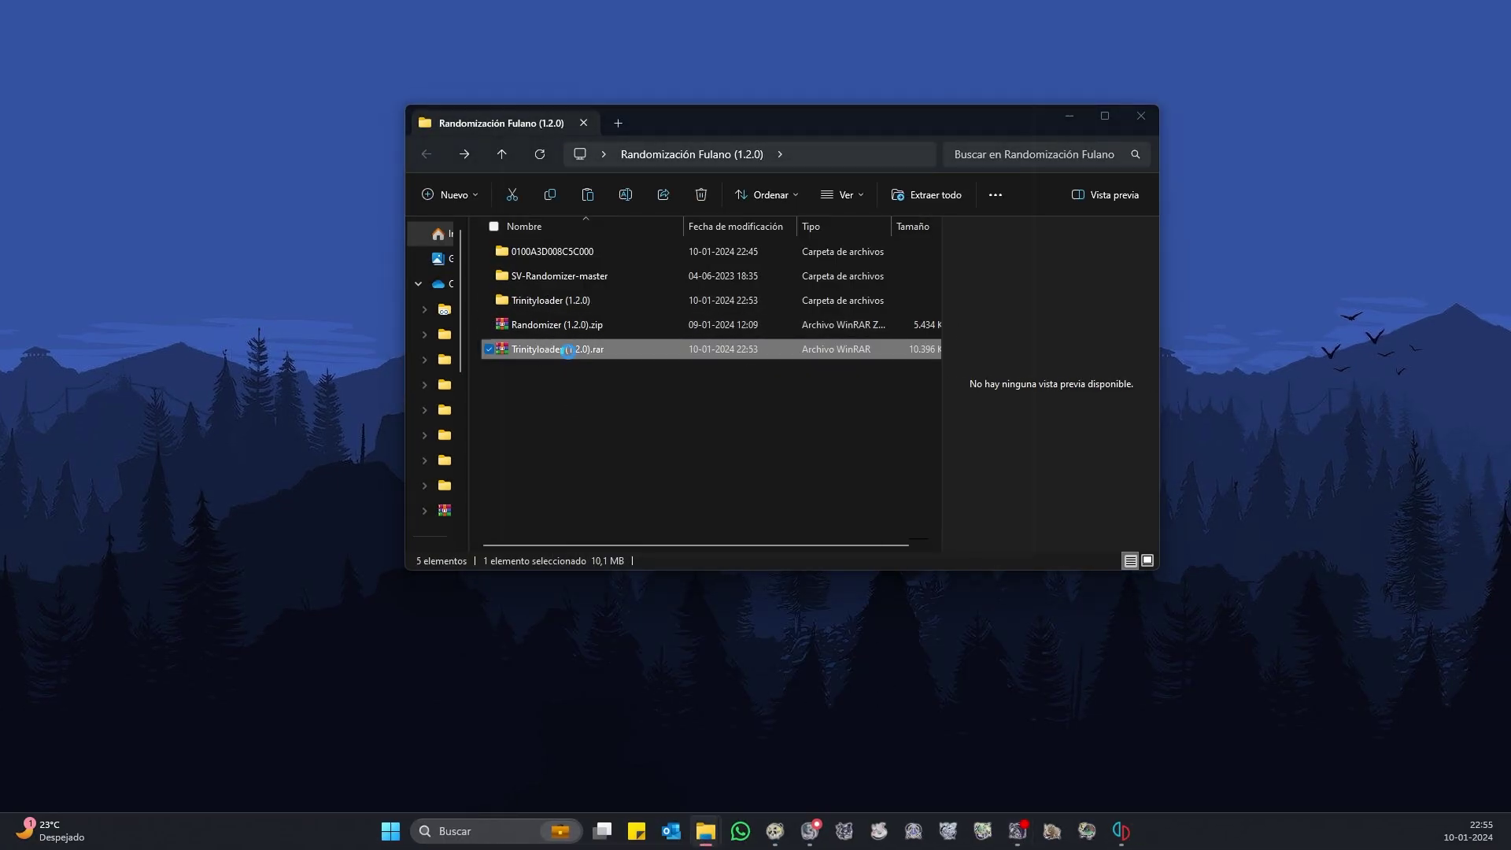
click(921, 204)
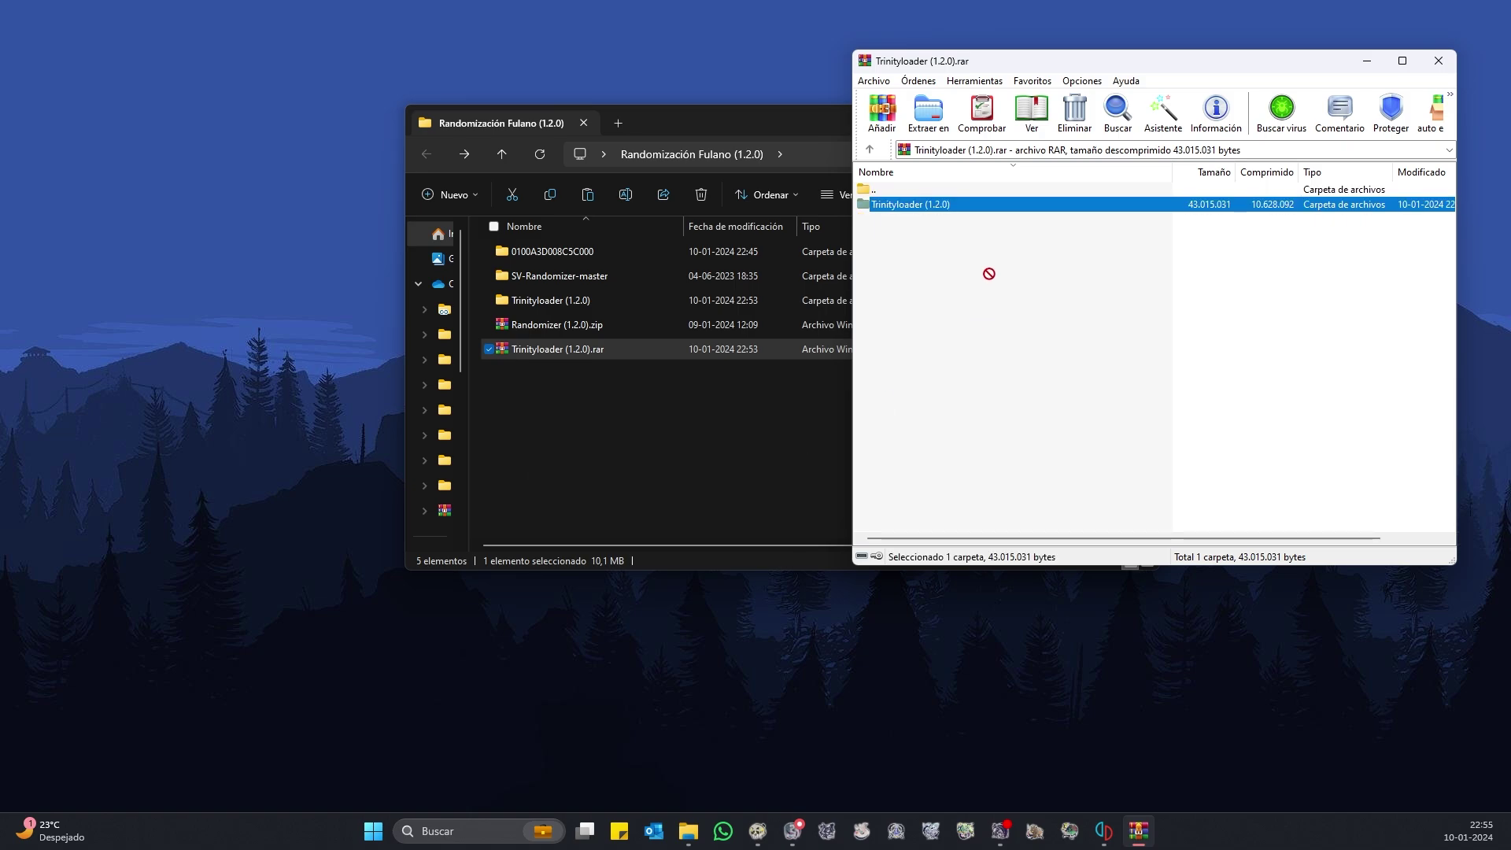
click(1439, 61)
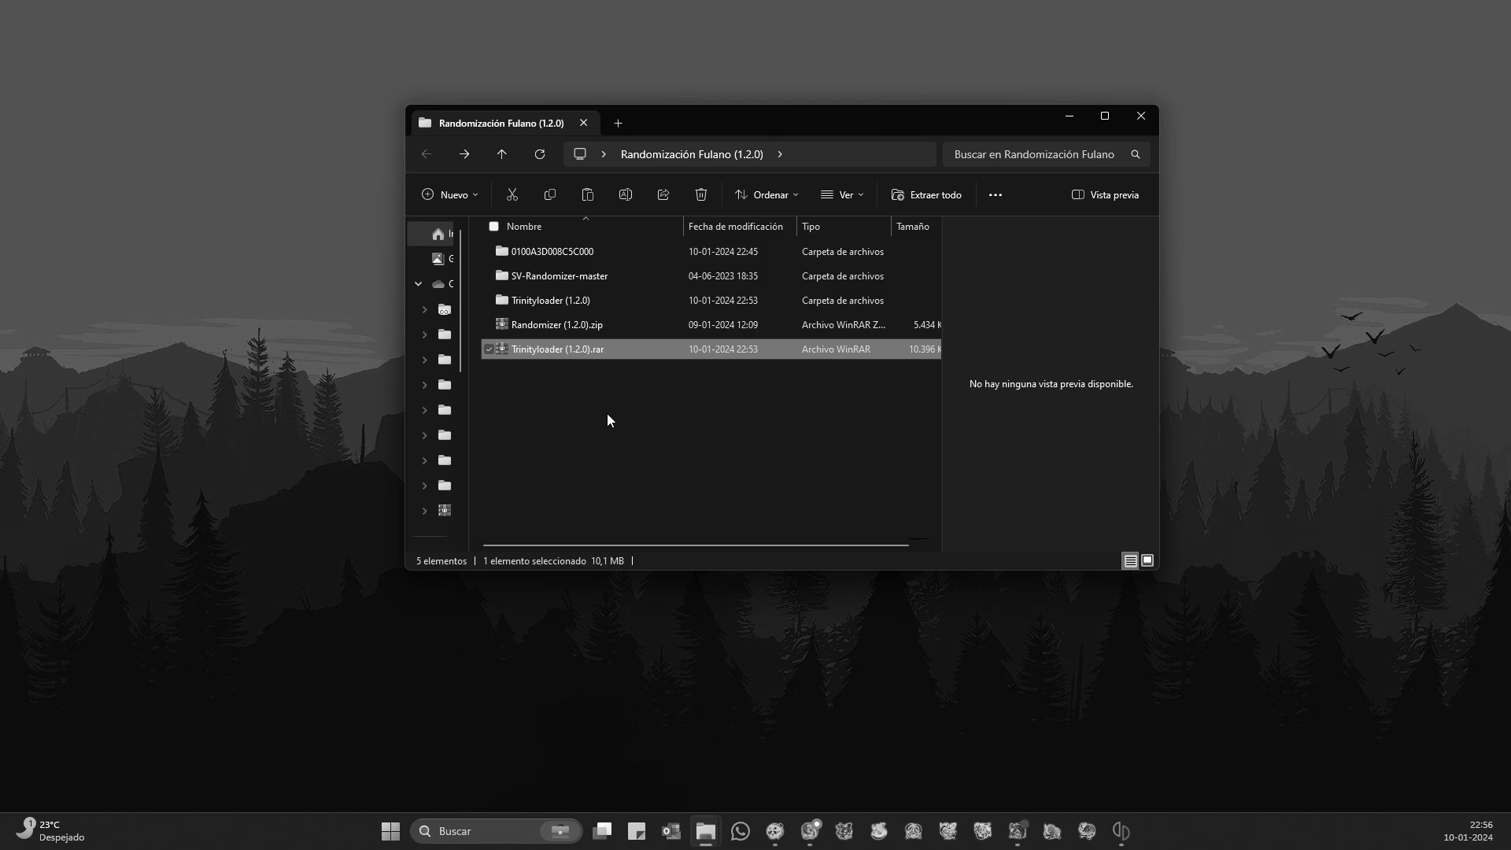
- Look through the files in the Trinityloader (1.2.0) folder to check whether oo2core_8_win64.dll is among them
double_click(595, 300)
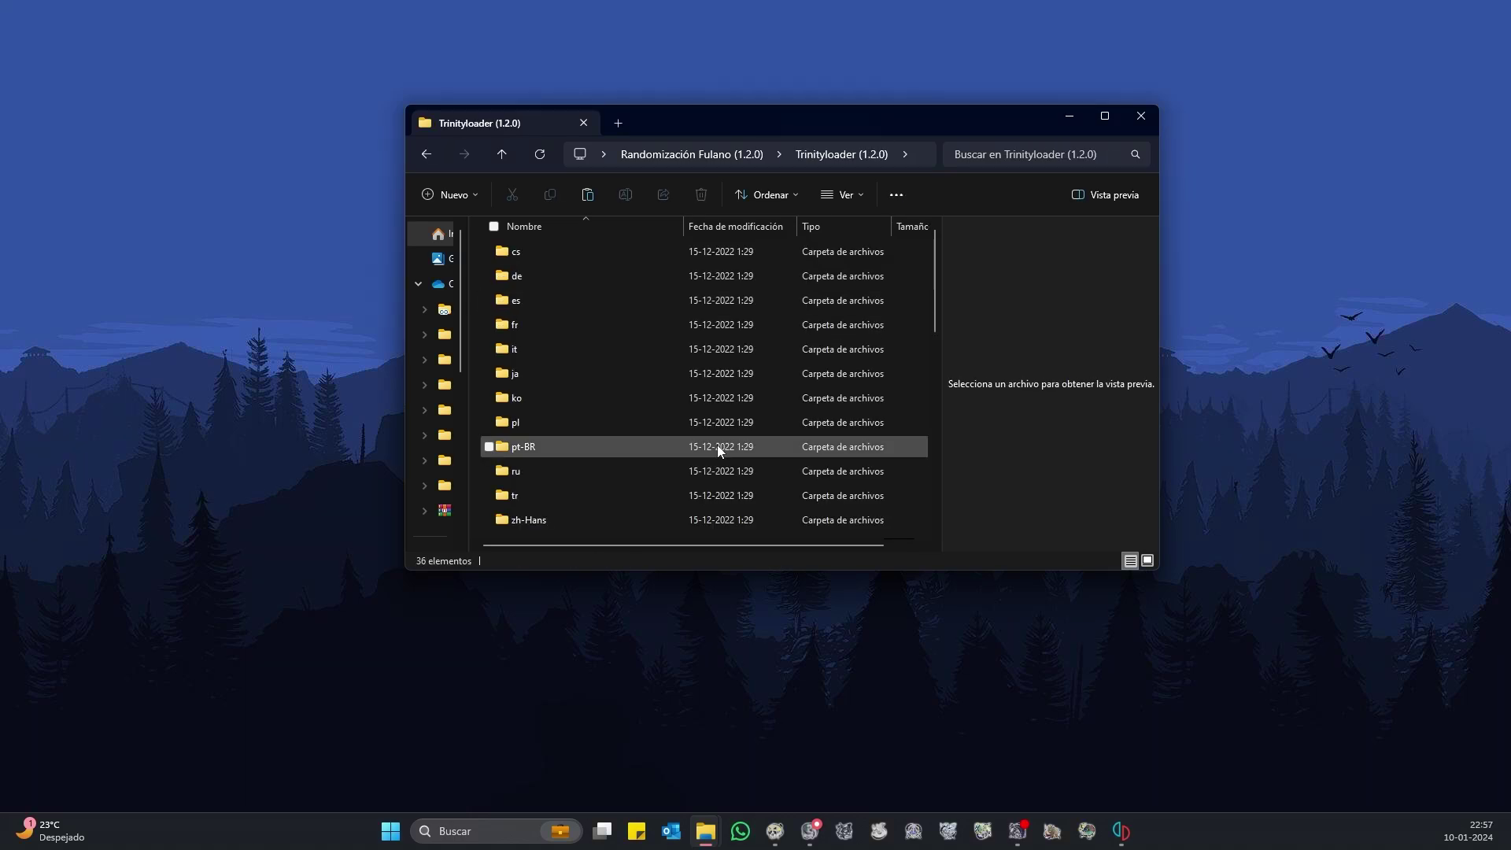
scroll(710, 362, down, 1)
scroll(661, 362, down, 3)
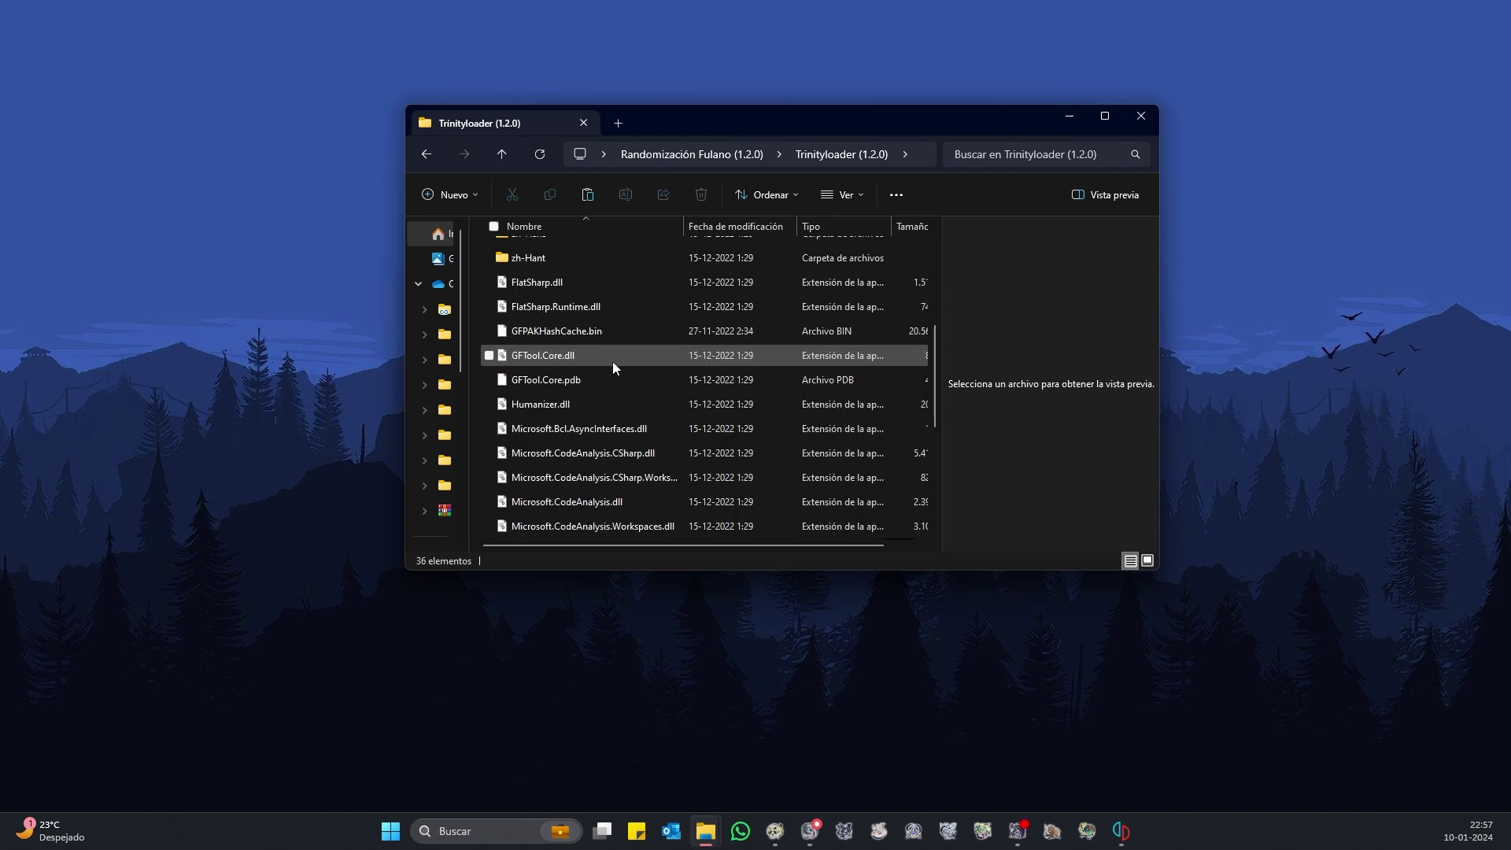
scroll(612, 384, down, 1)
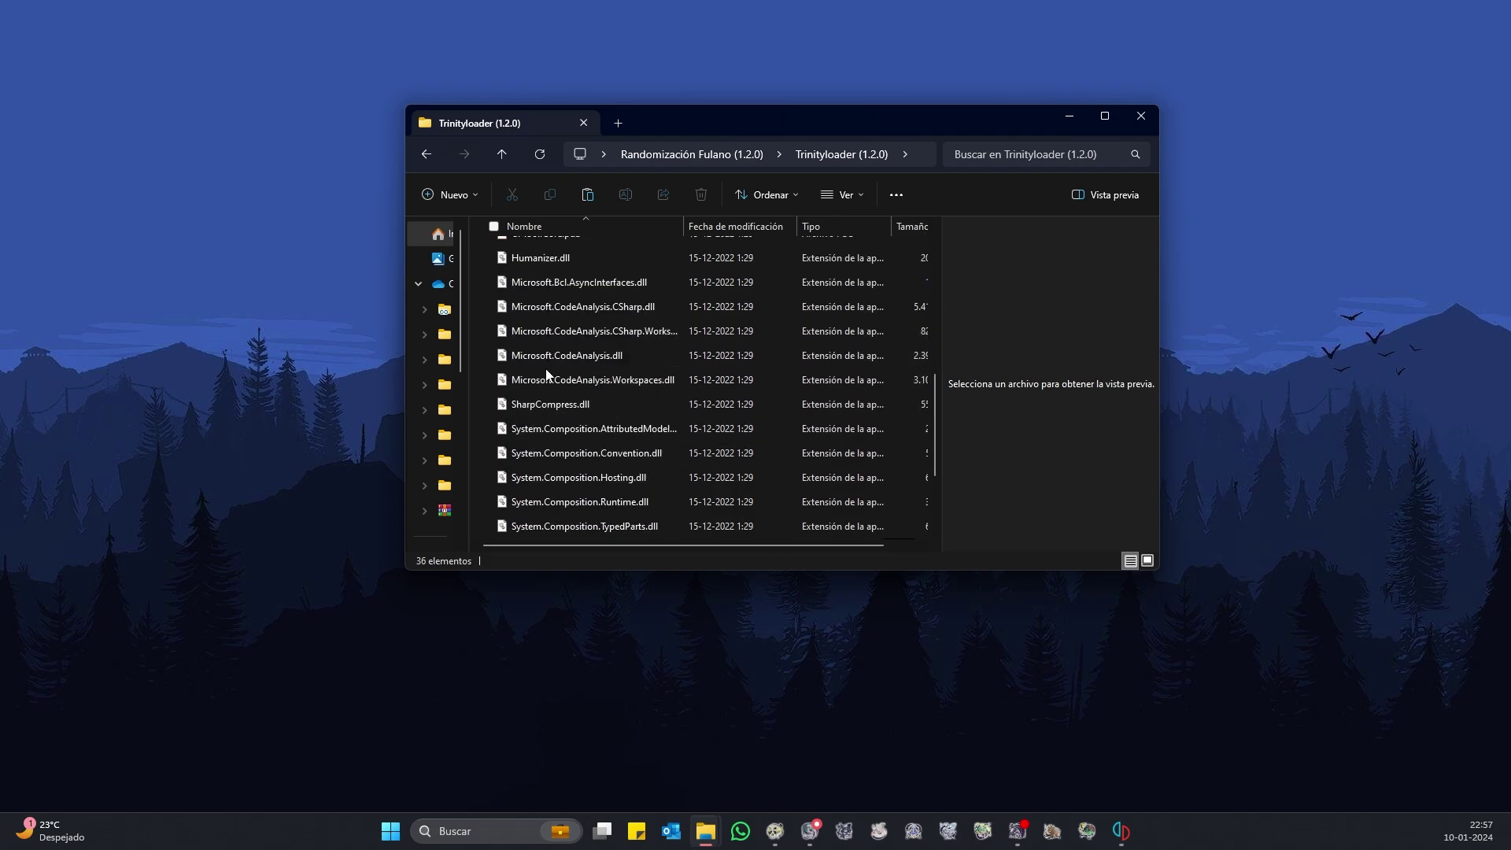
scroll(543, 376, down, 2)
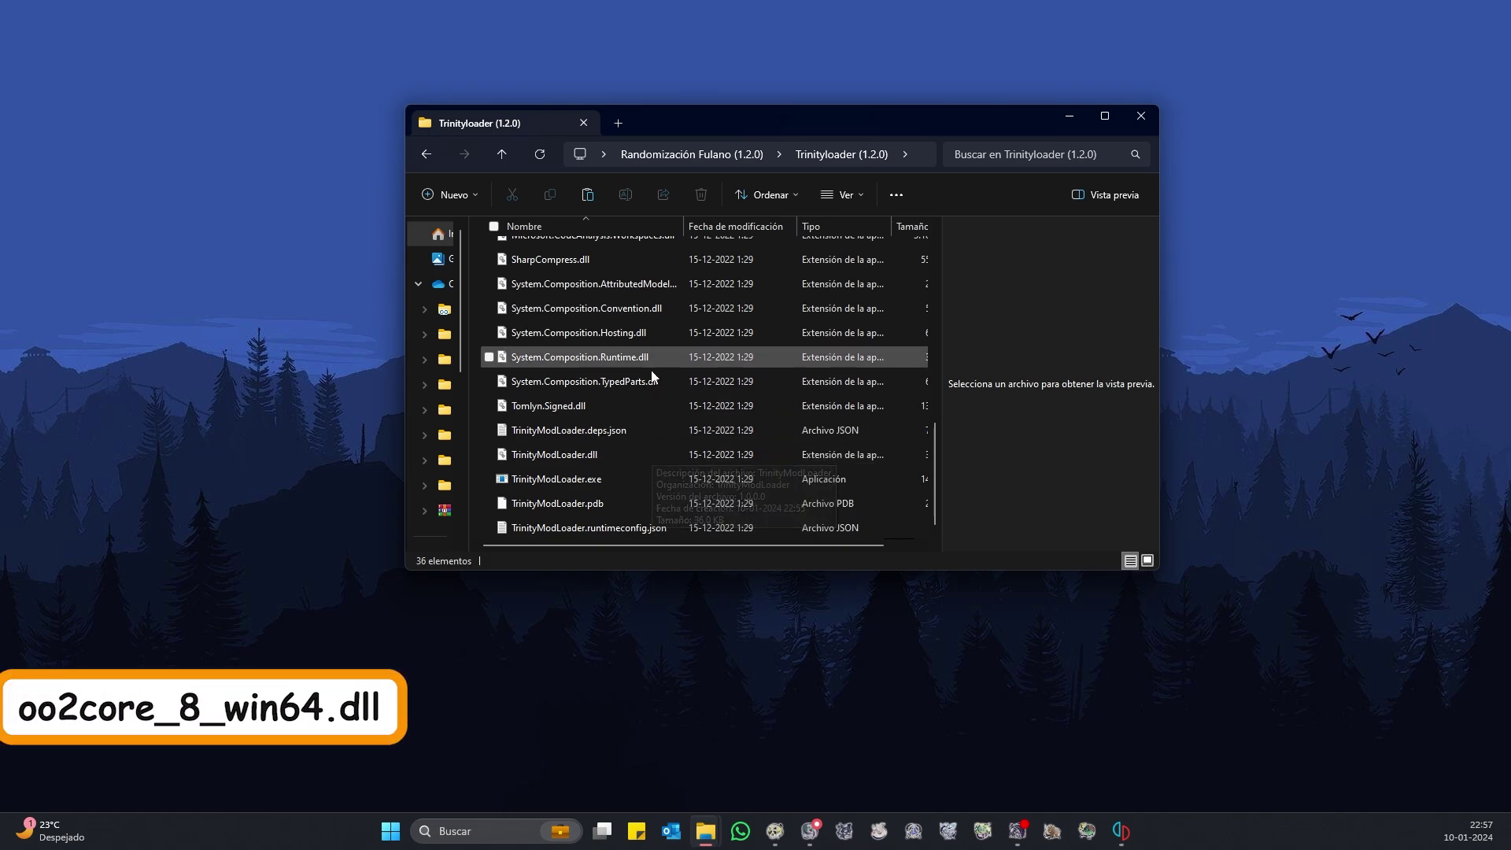
scroll(611, 457, up, 4)
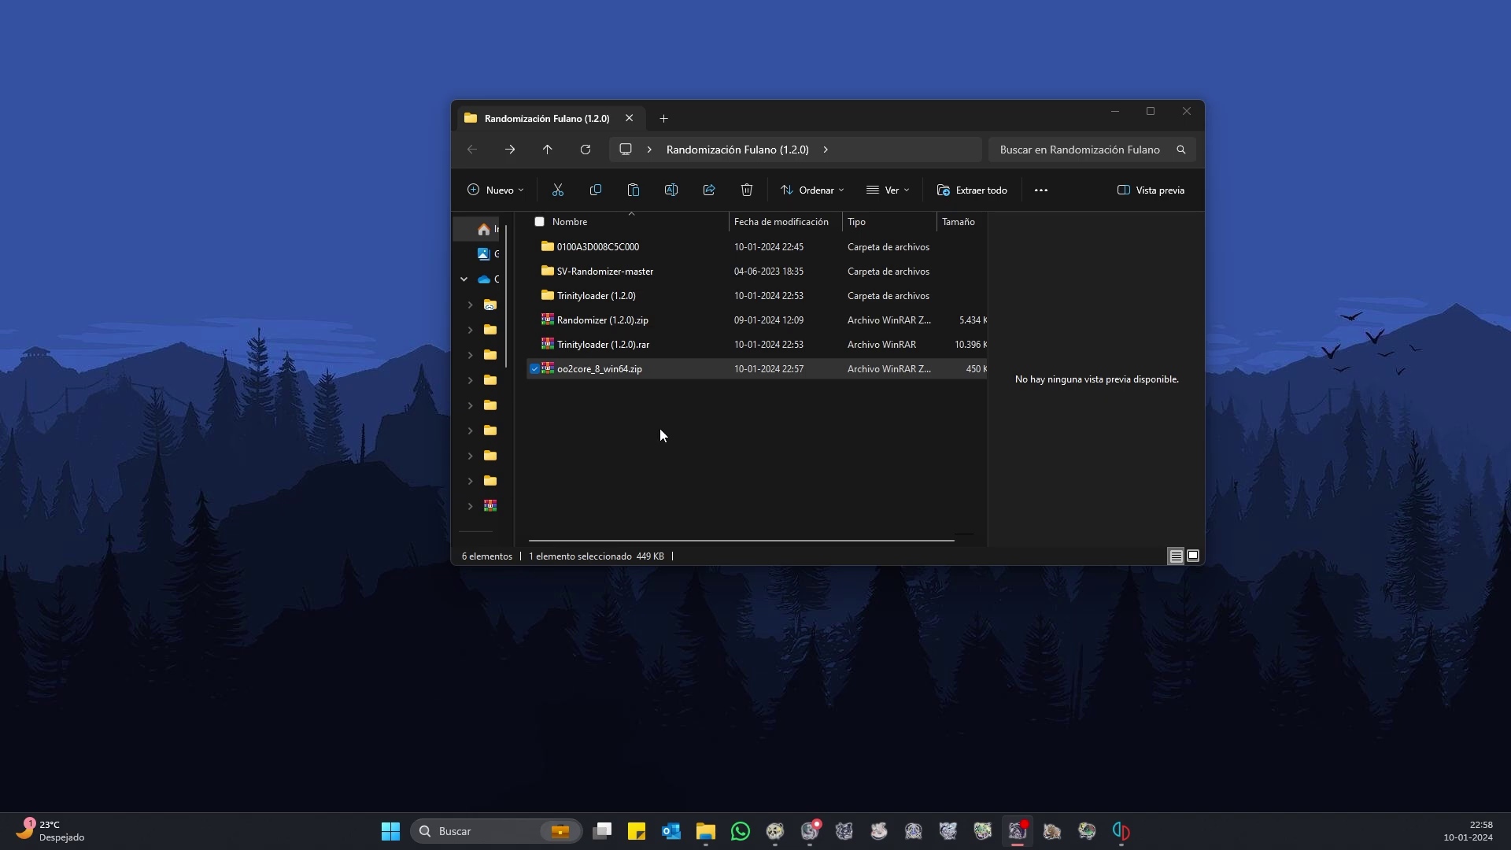
- Extract oo2core_8_win64.dll from oo2core_8_win64.zip into the Trinityloader (1.2.0) folder, close WinRAR and check that folder for it
click(567, 370)
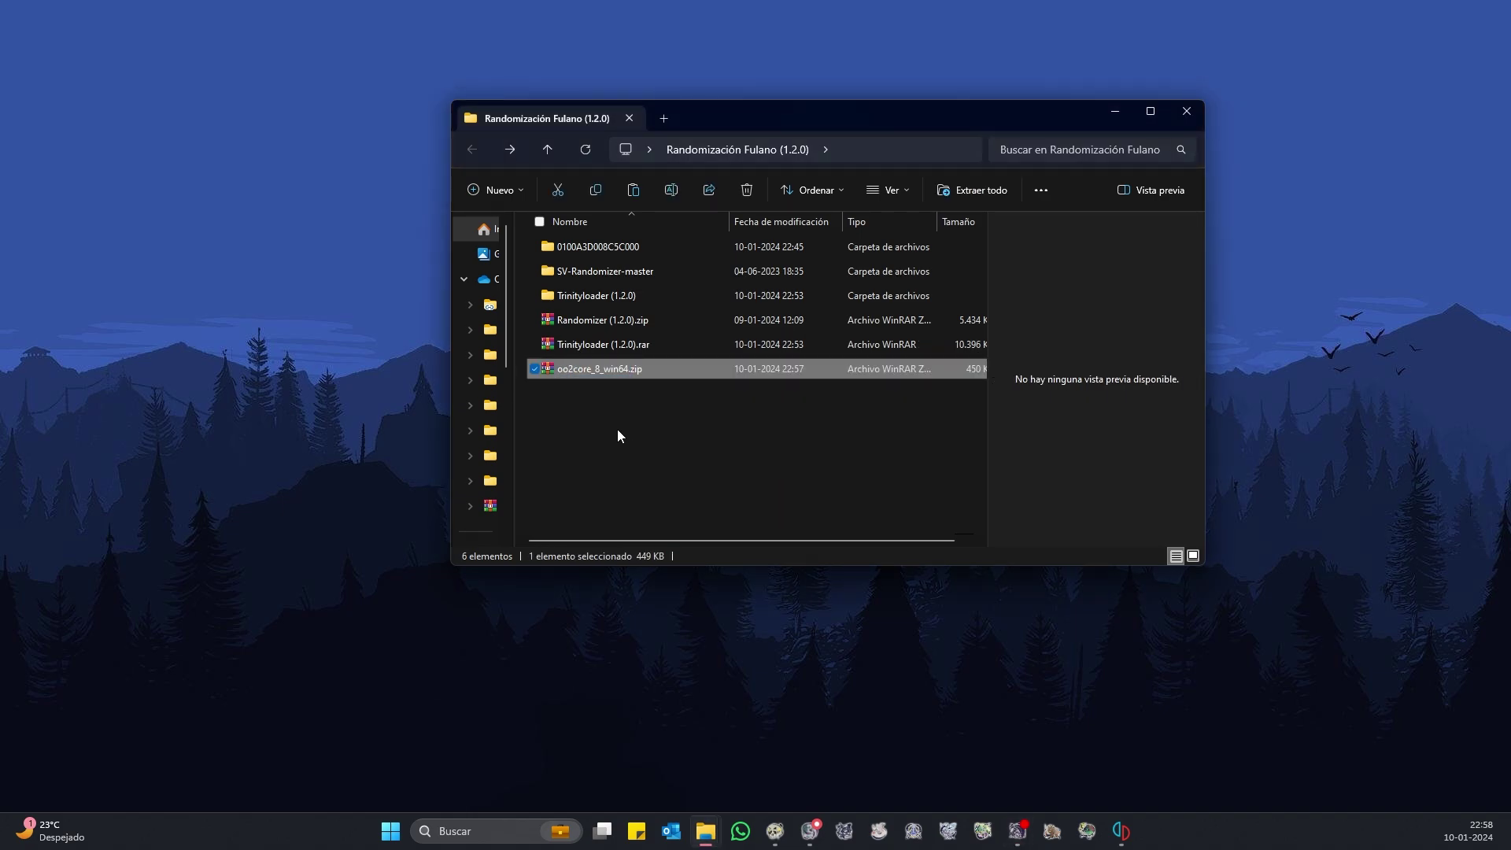
double_click(598, 370)
drag(913, 219, 596, 298)
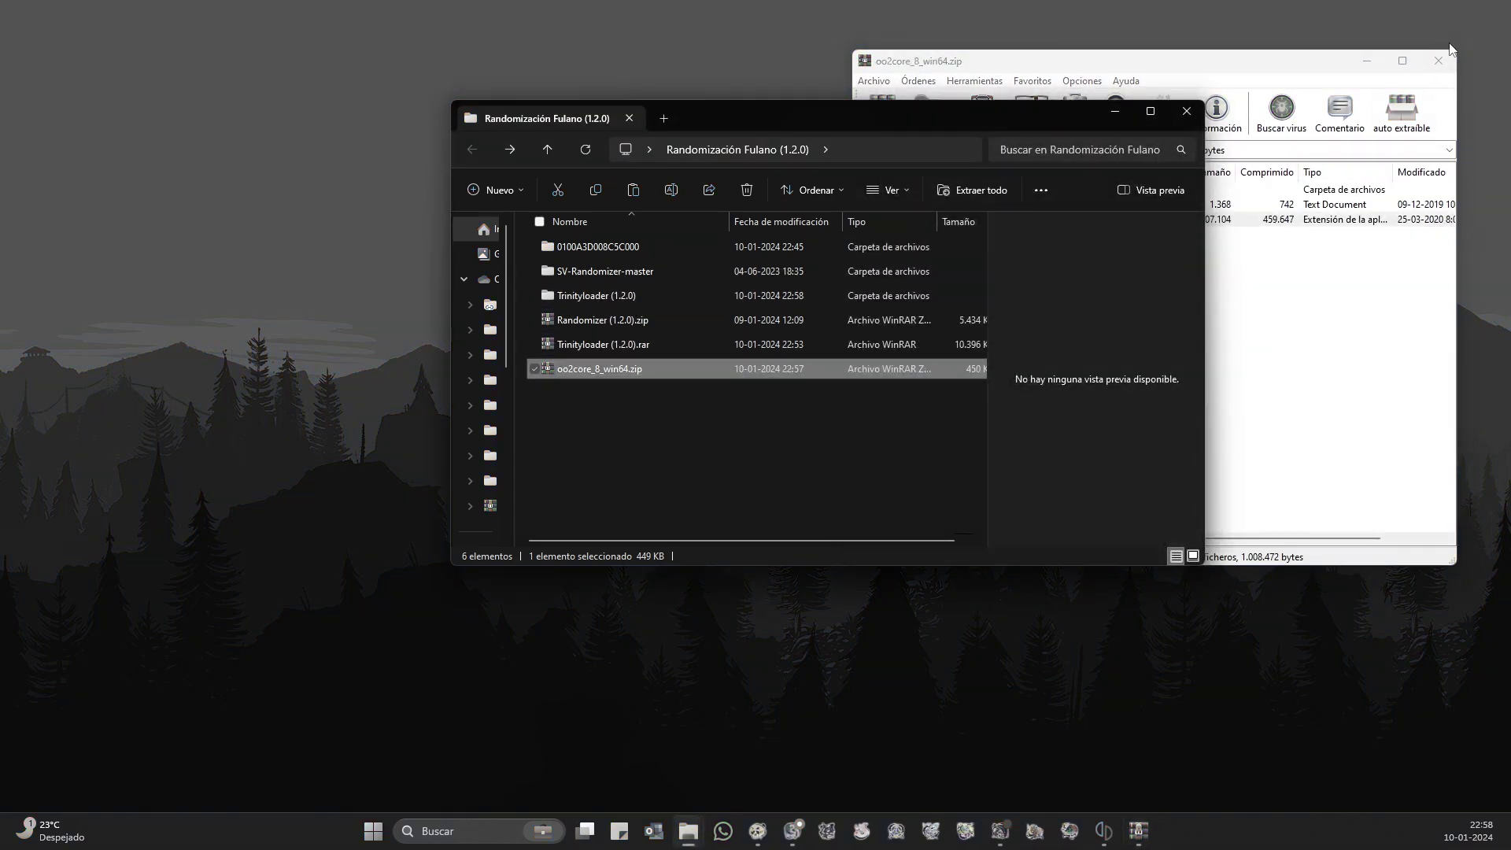
click(1438, 60)
double_click(596, 295)
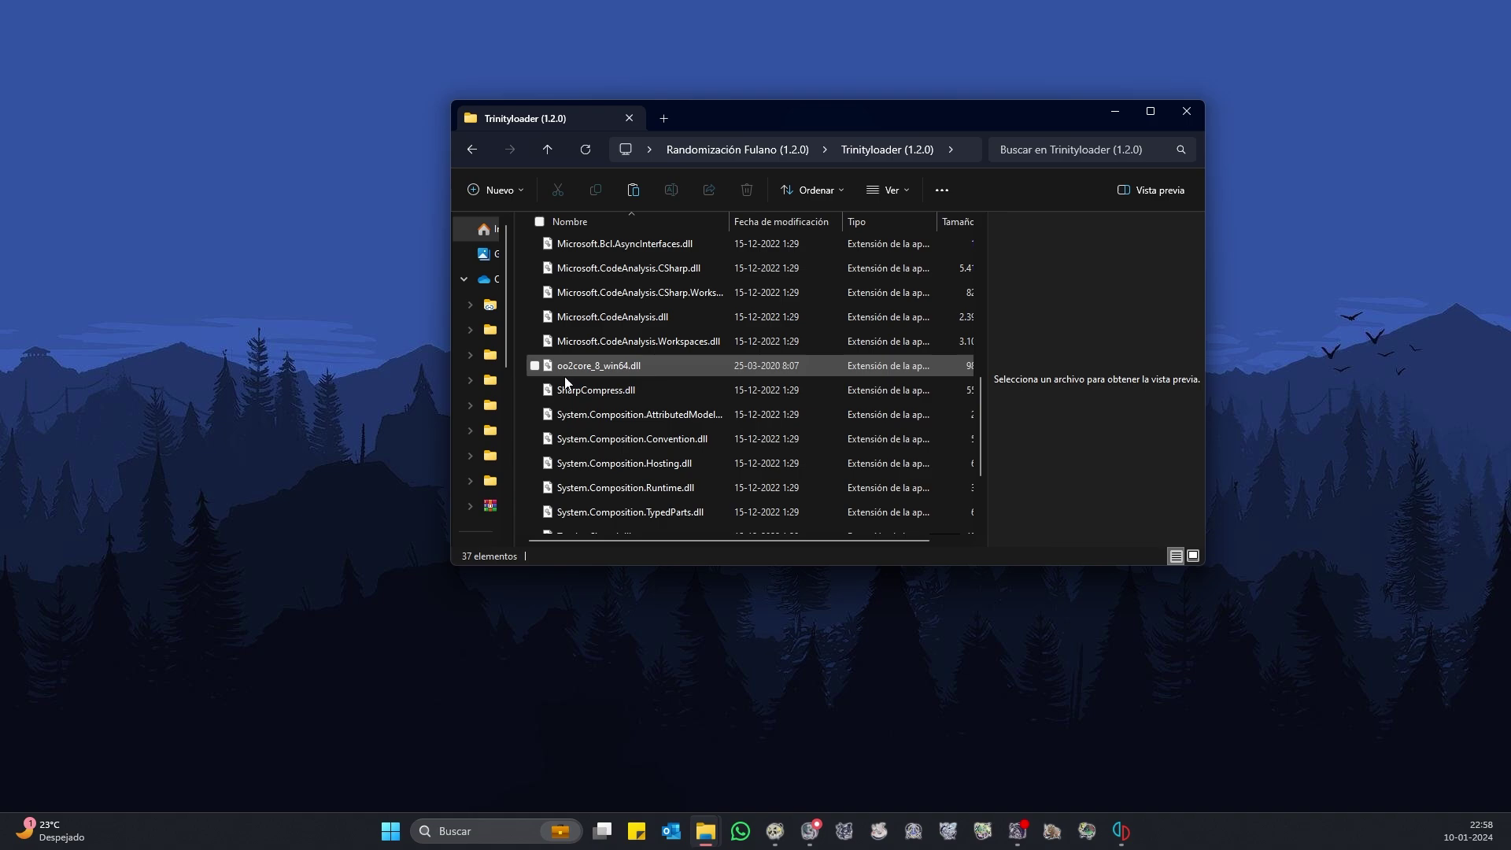
mouse_move(564, 370)
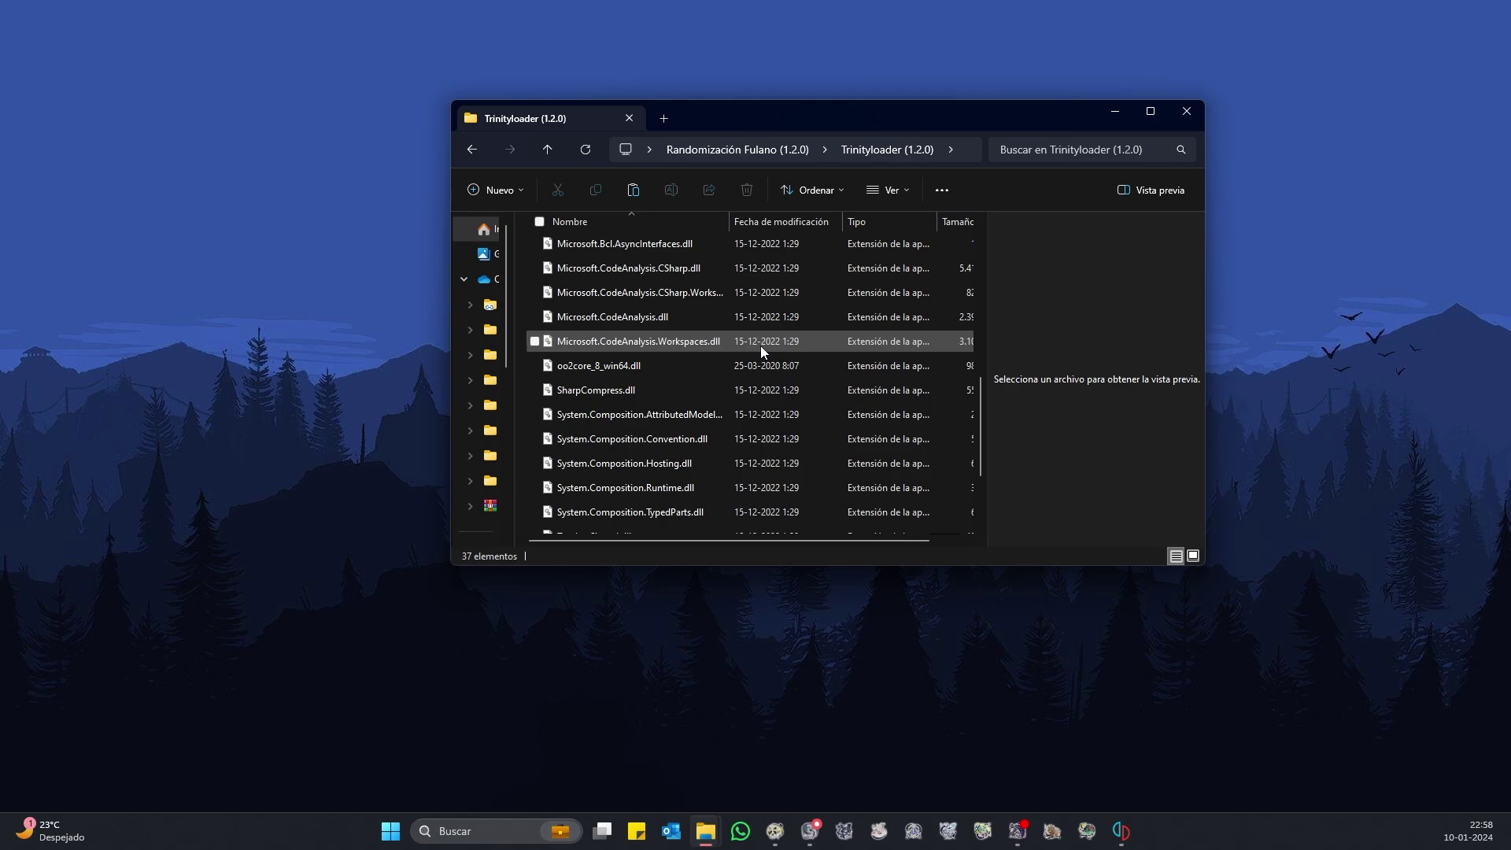
- Launch TrinityModLoader.exe from the Trinityloader (1.2.0) folder
scroll(760, 346, down, 2)
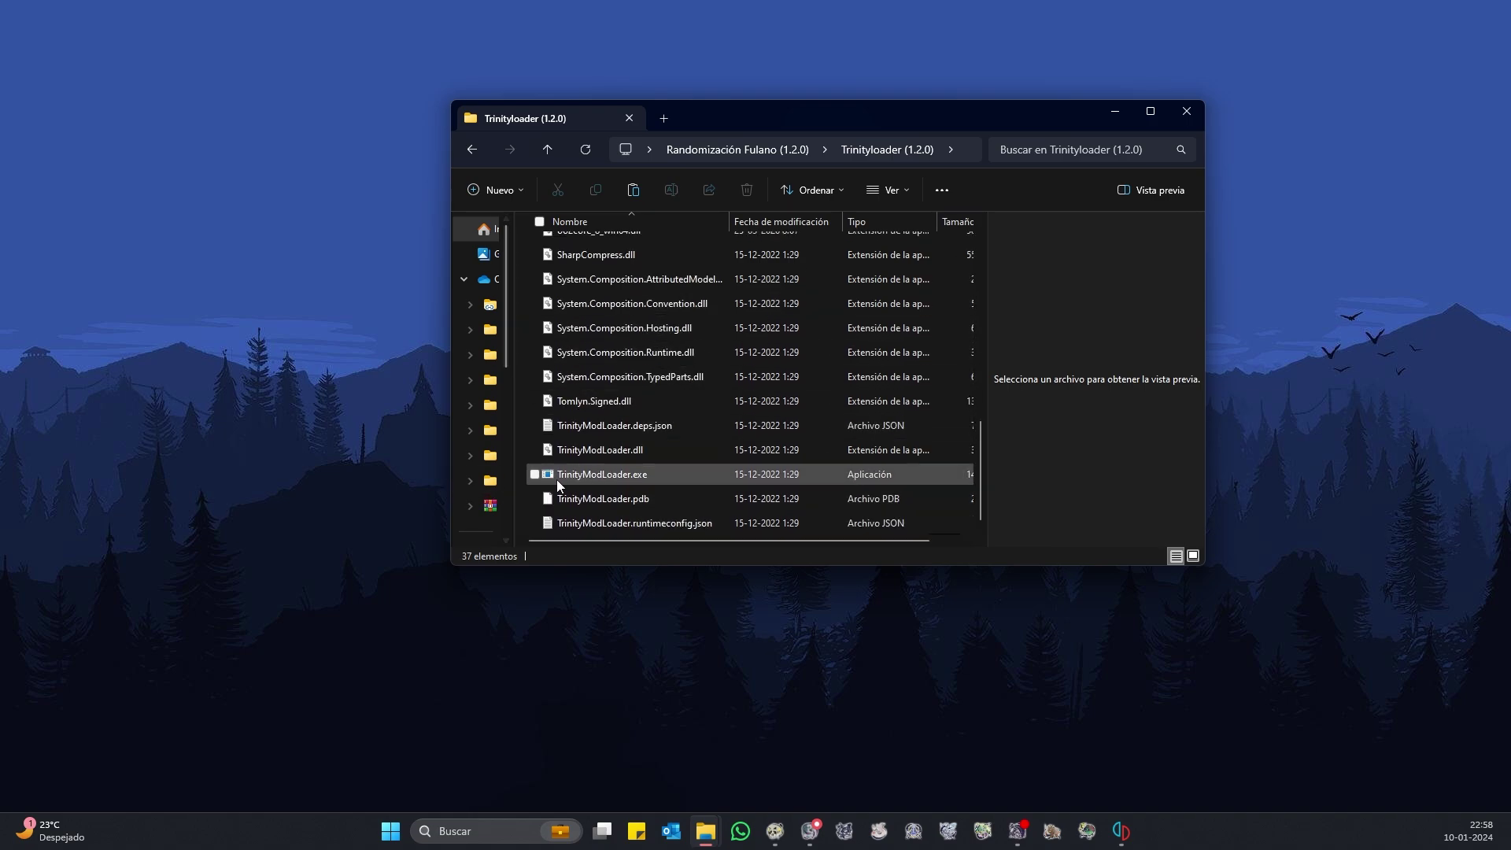
double_click(584, 474)
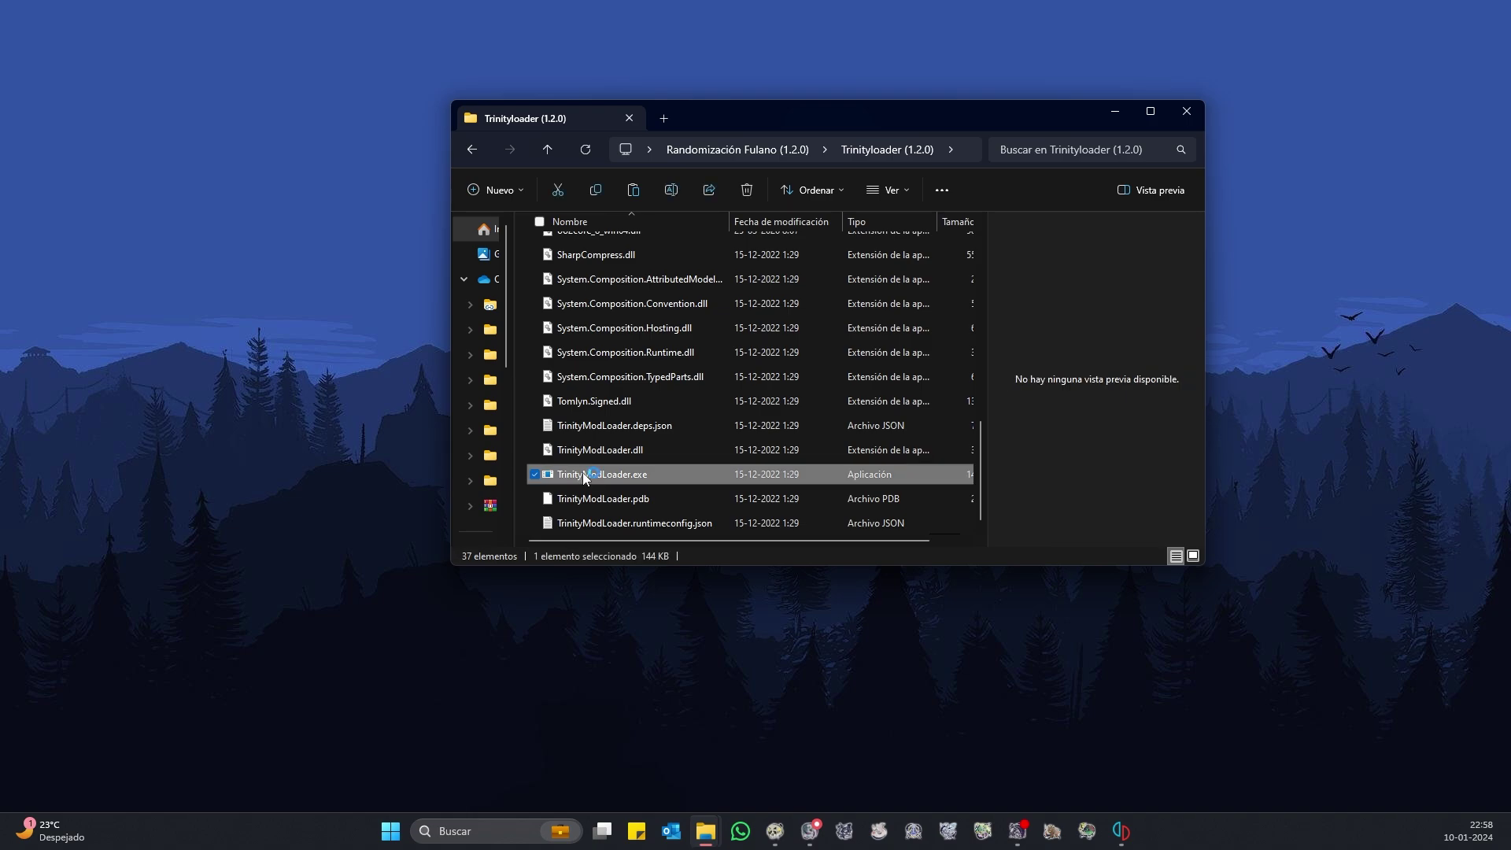
drag(795, 116, 895, 114)
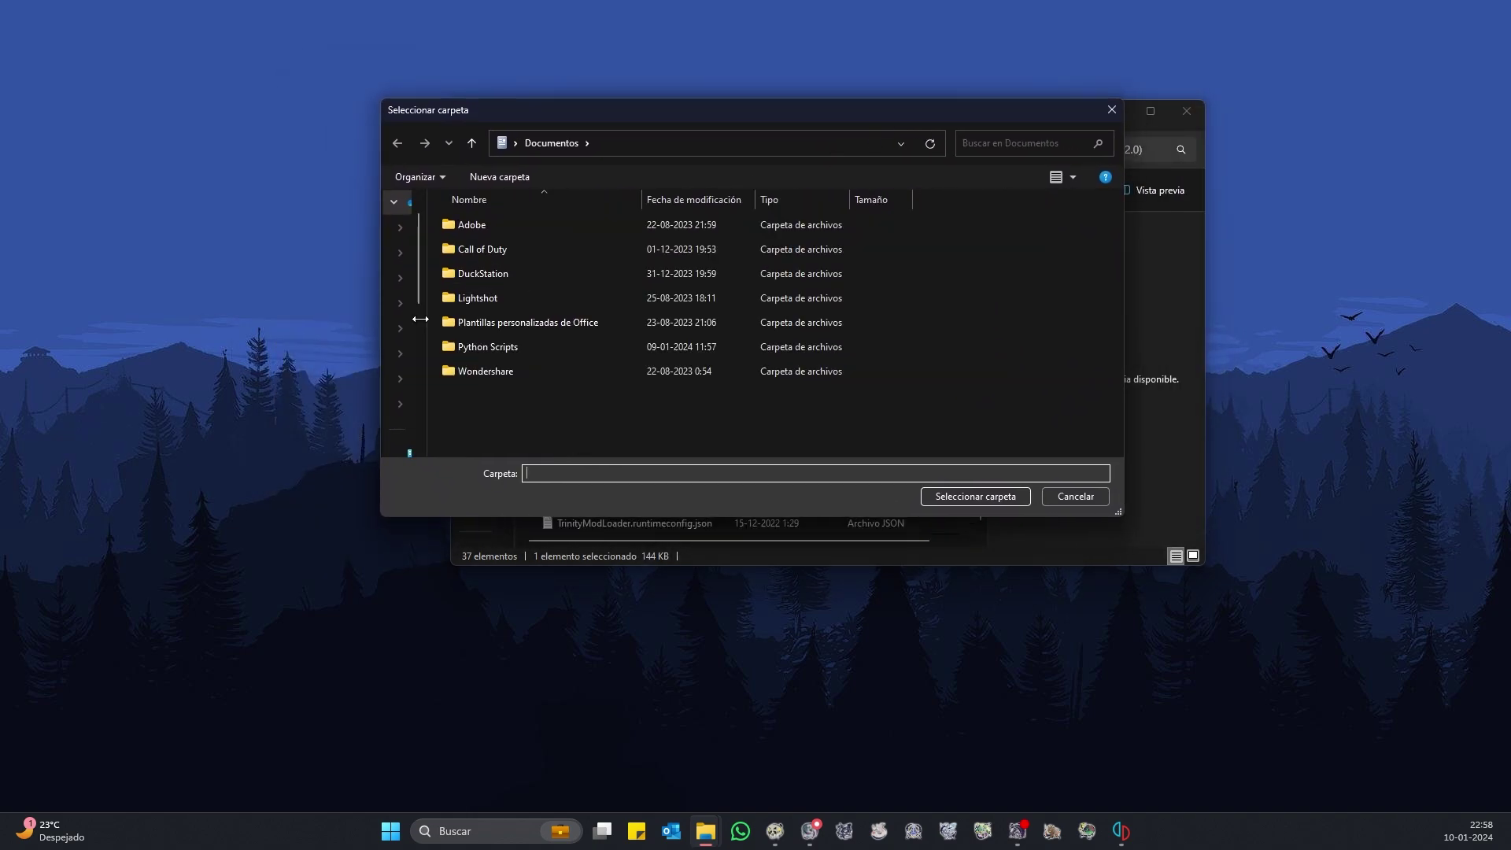
- Choose the romfs folder inside Randomización Fulano (1.2.0)\0100A3D008C5C000 as the loader's game files and dismiss the installed-mods message
drag(420, 340, 452, 342)
scroll(418, 330, down, 2)
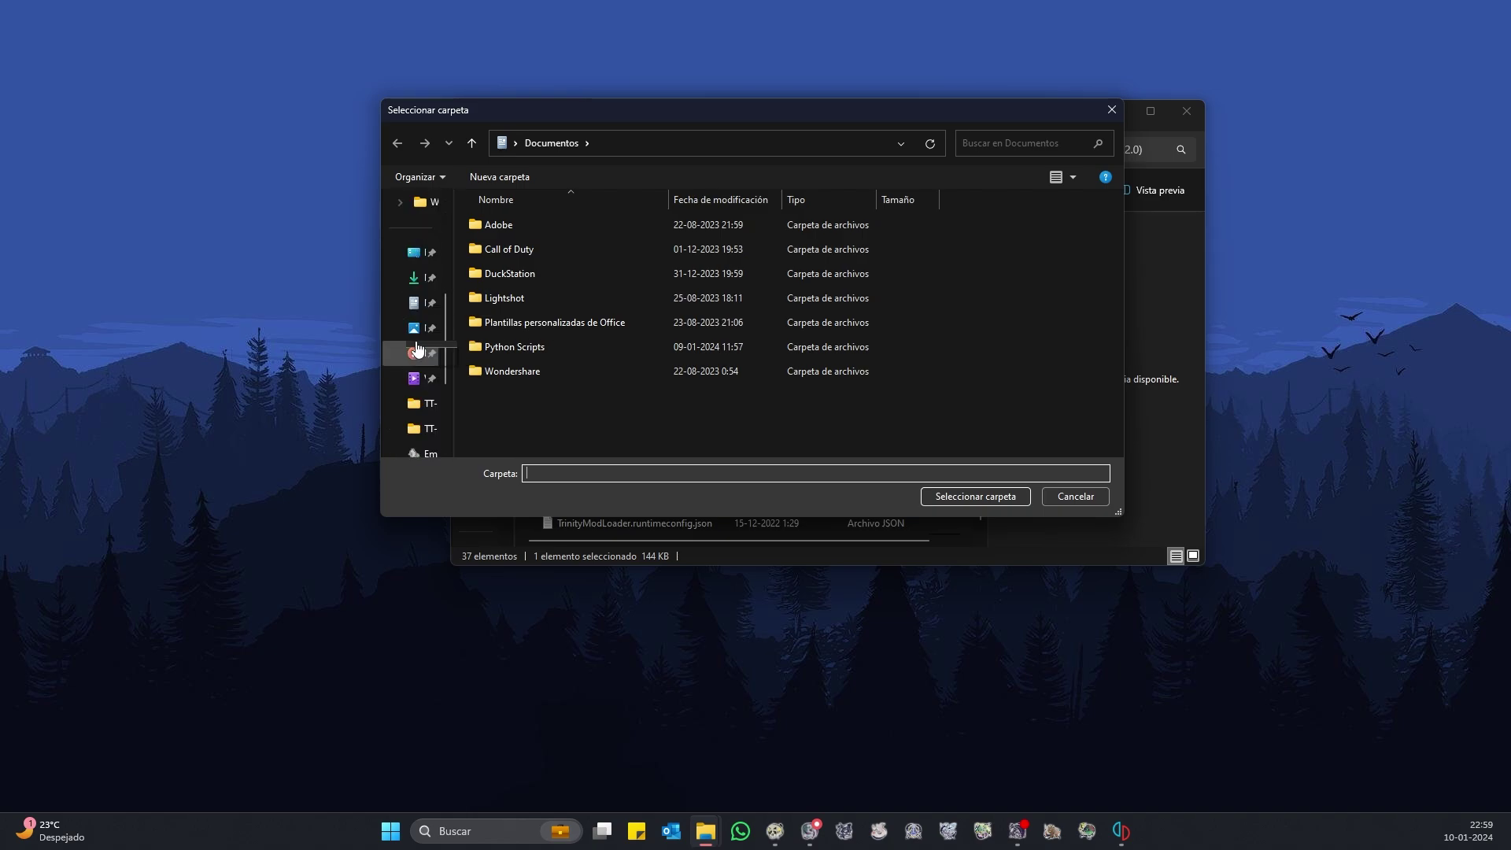
click(416, 253)
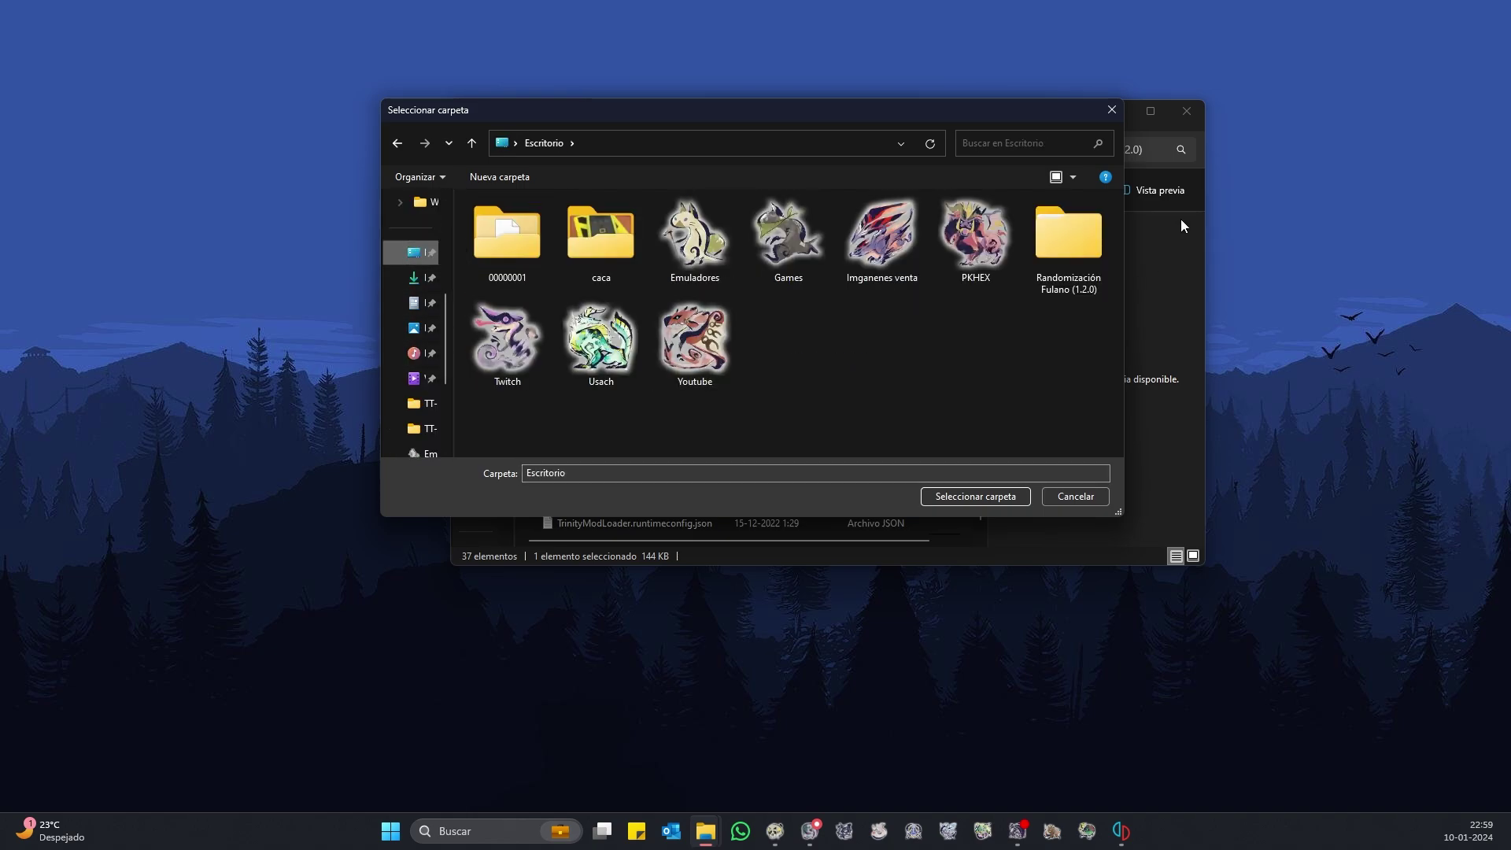
double_click(1069, 239)
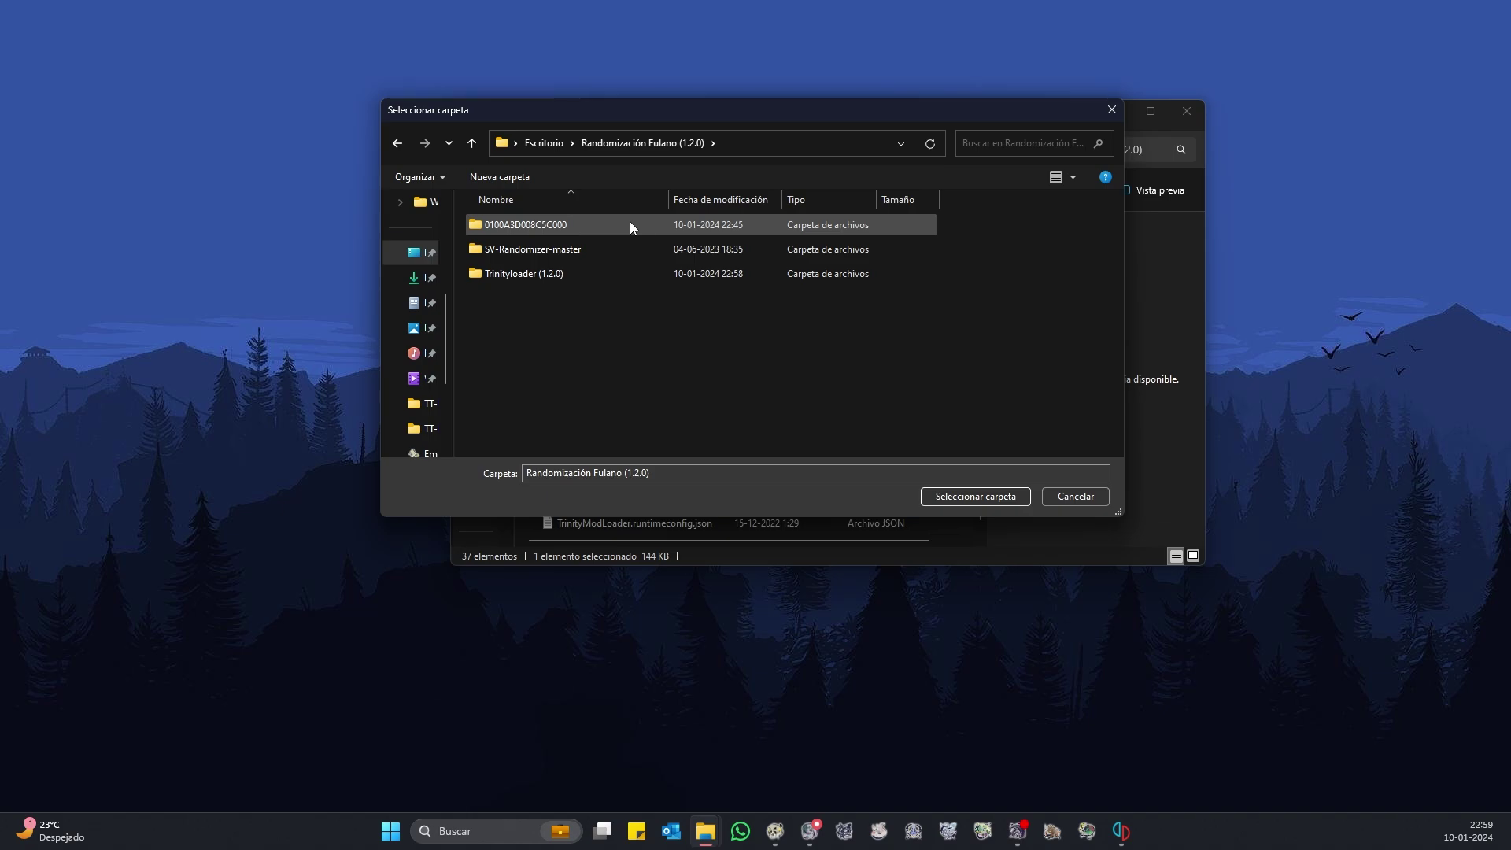
double_click(540, 227)
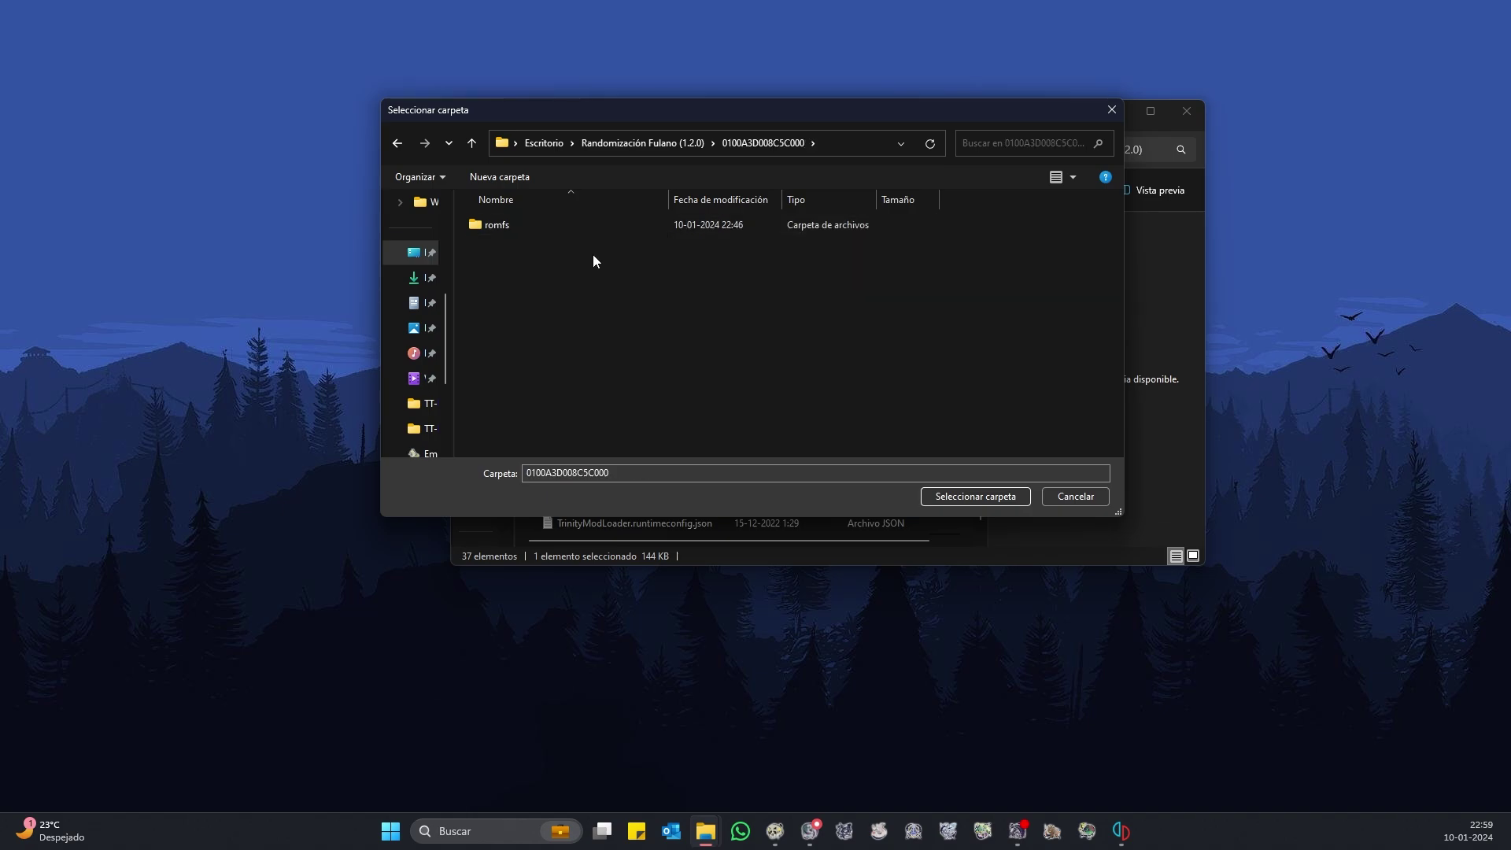
click(501, 225)
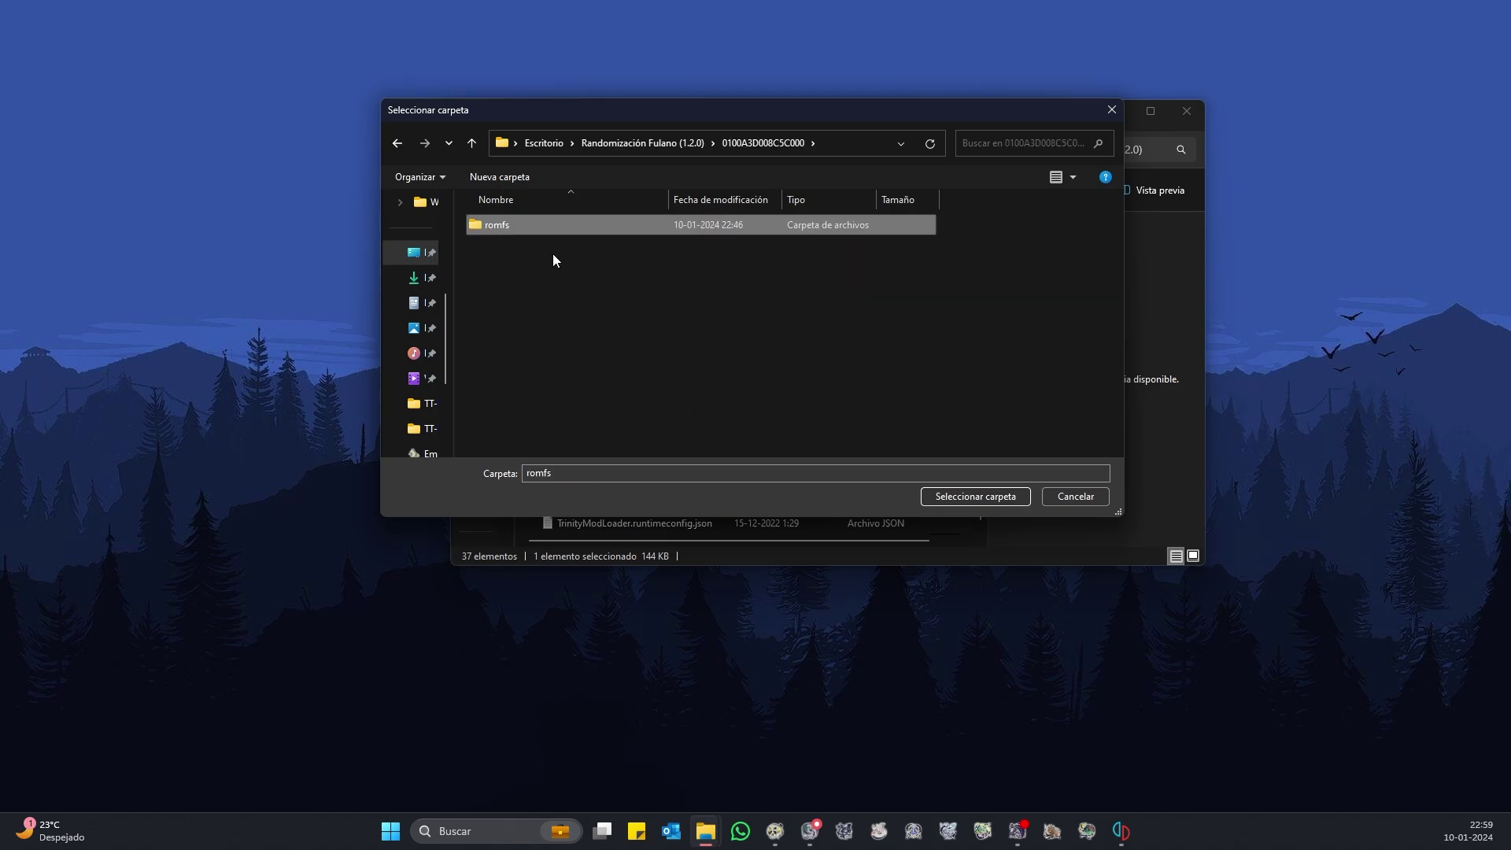
click(973, 497)
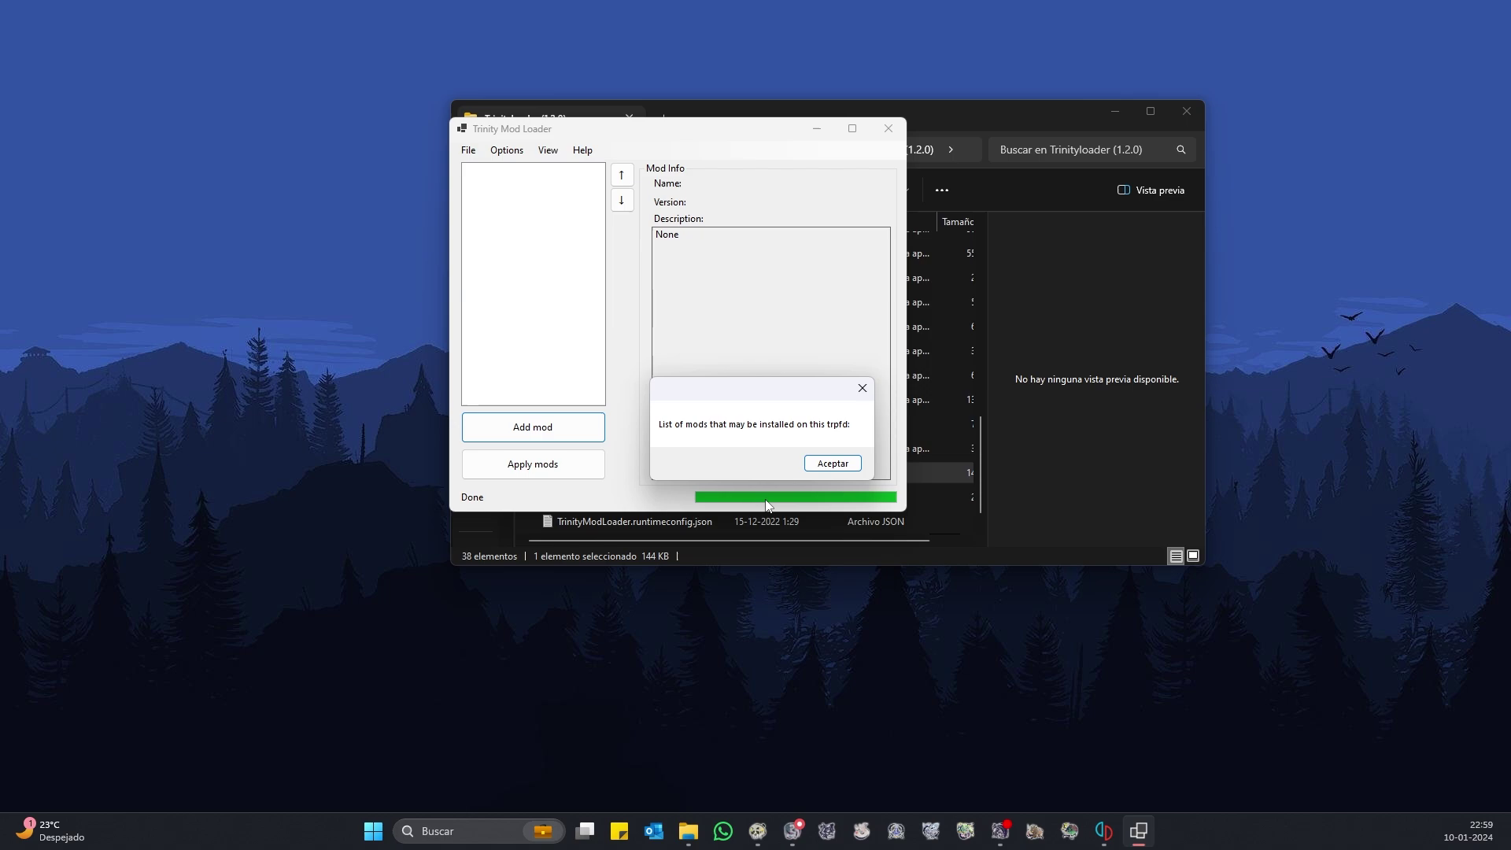
click(833, 464)
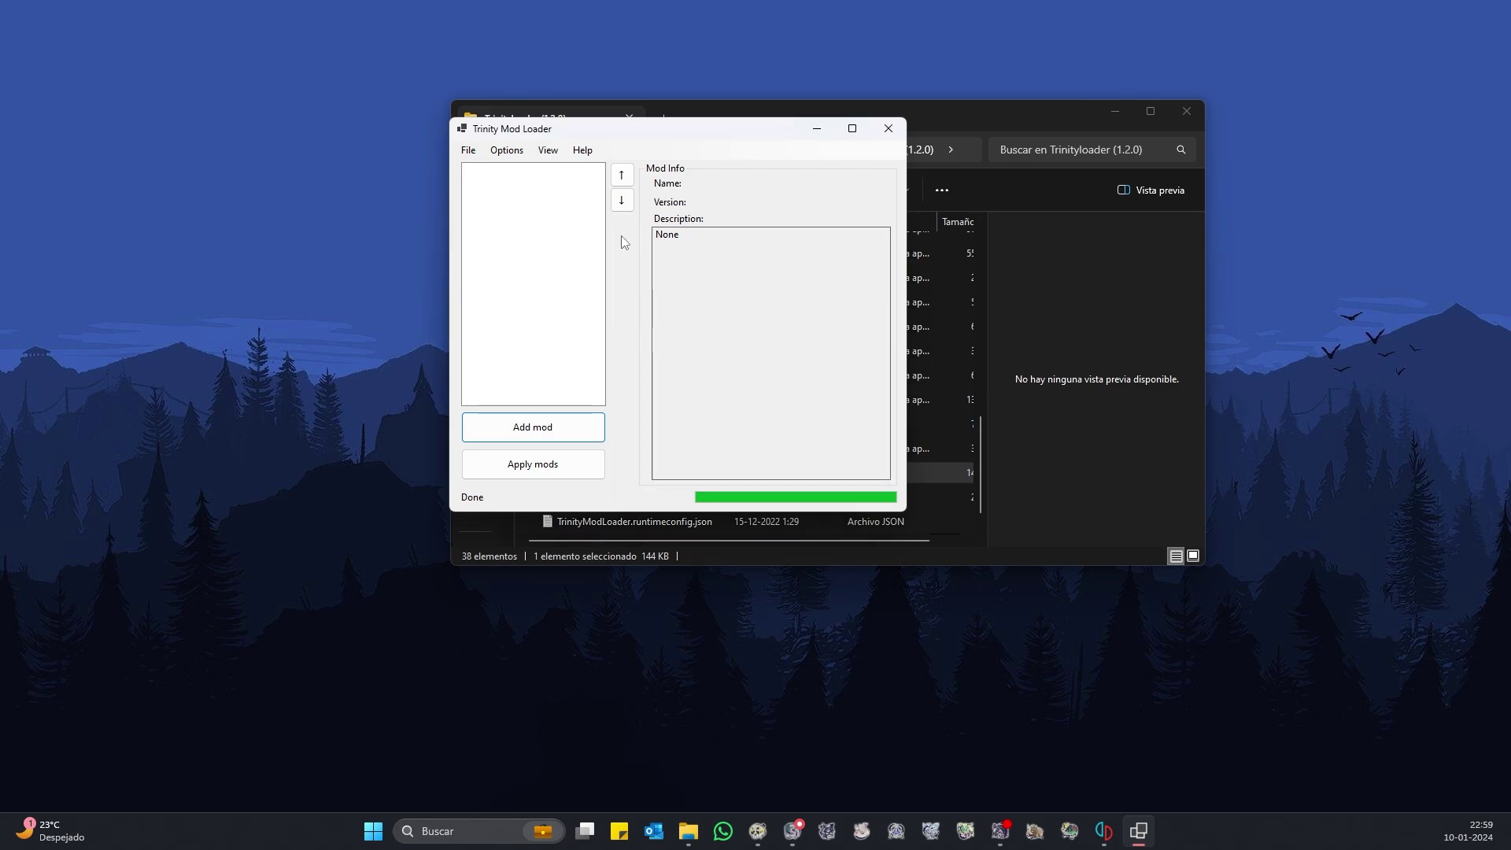
click(533, 428)
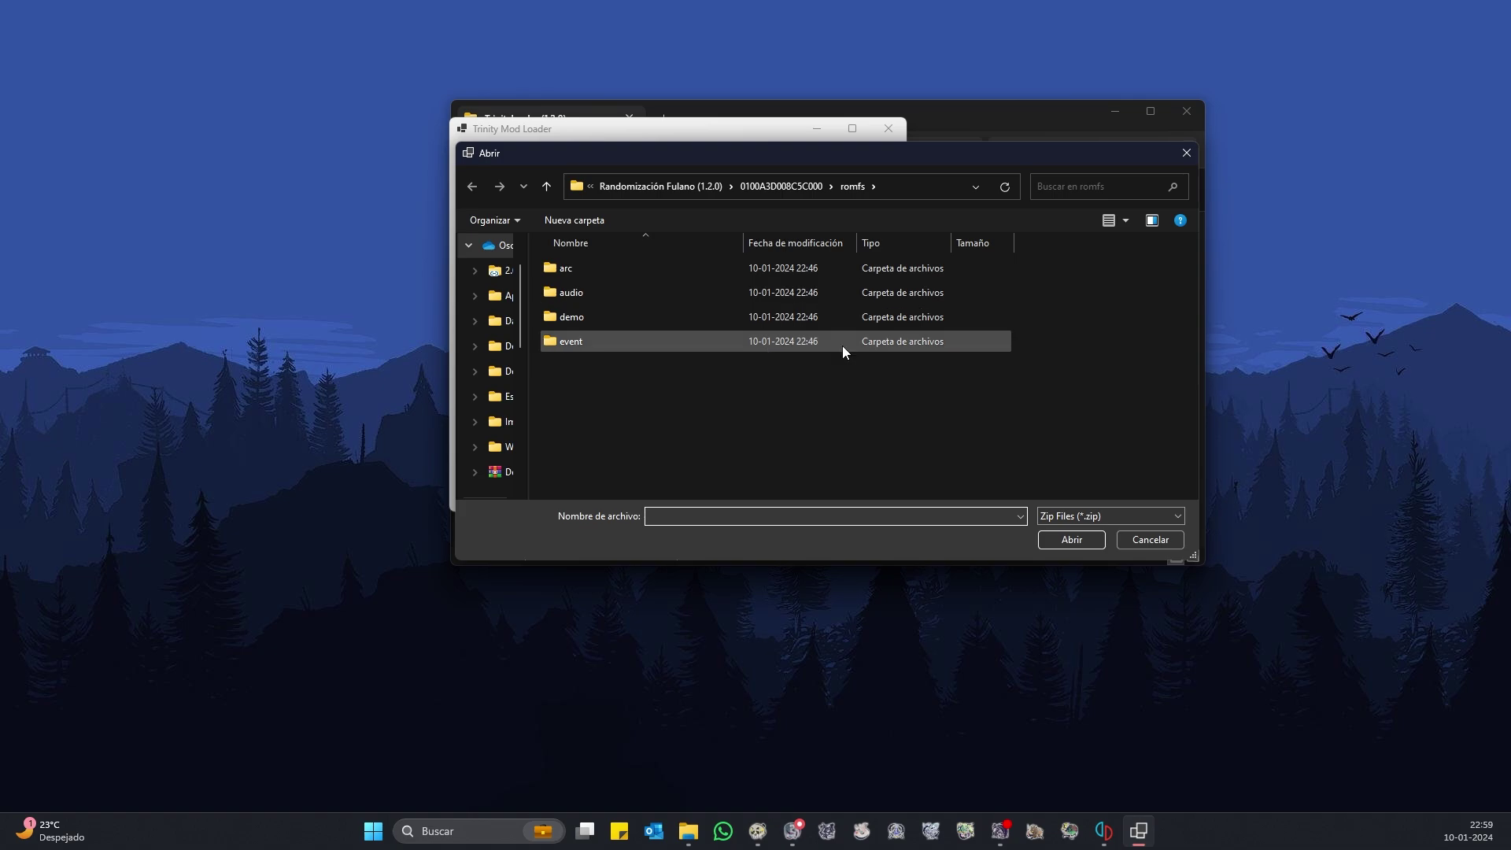
click(777, 186)
click(762, 186)
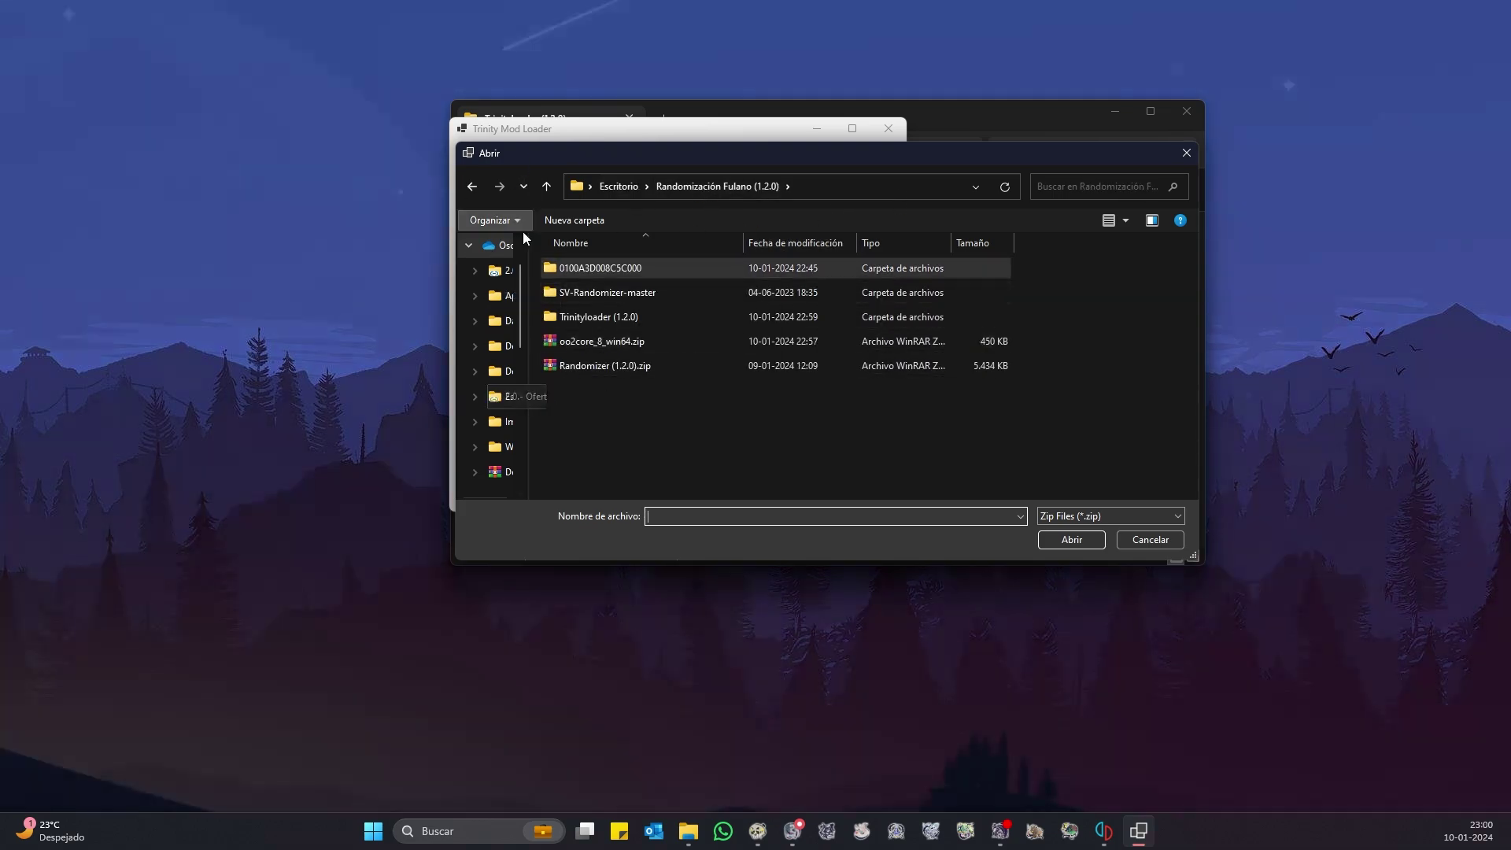
click(612, 296)
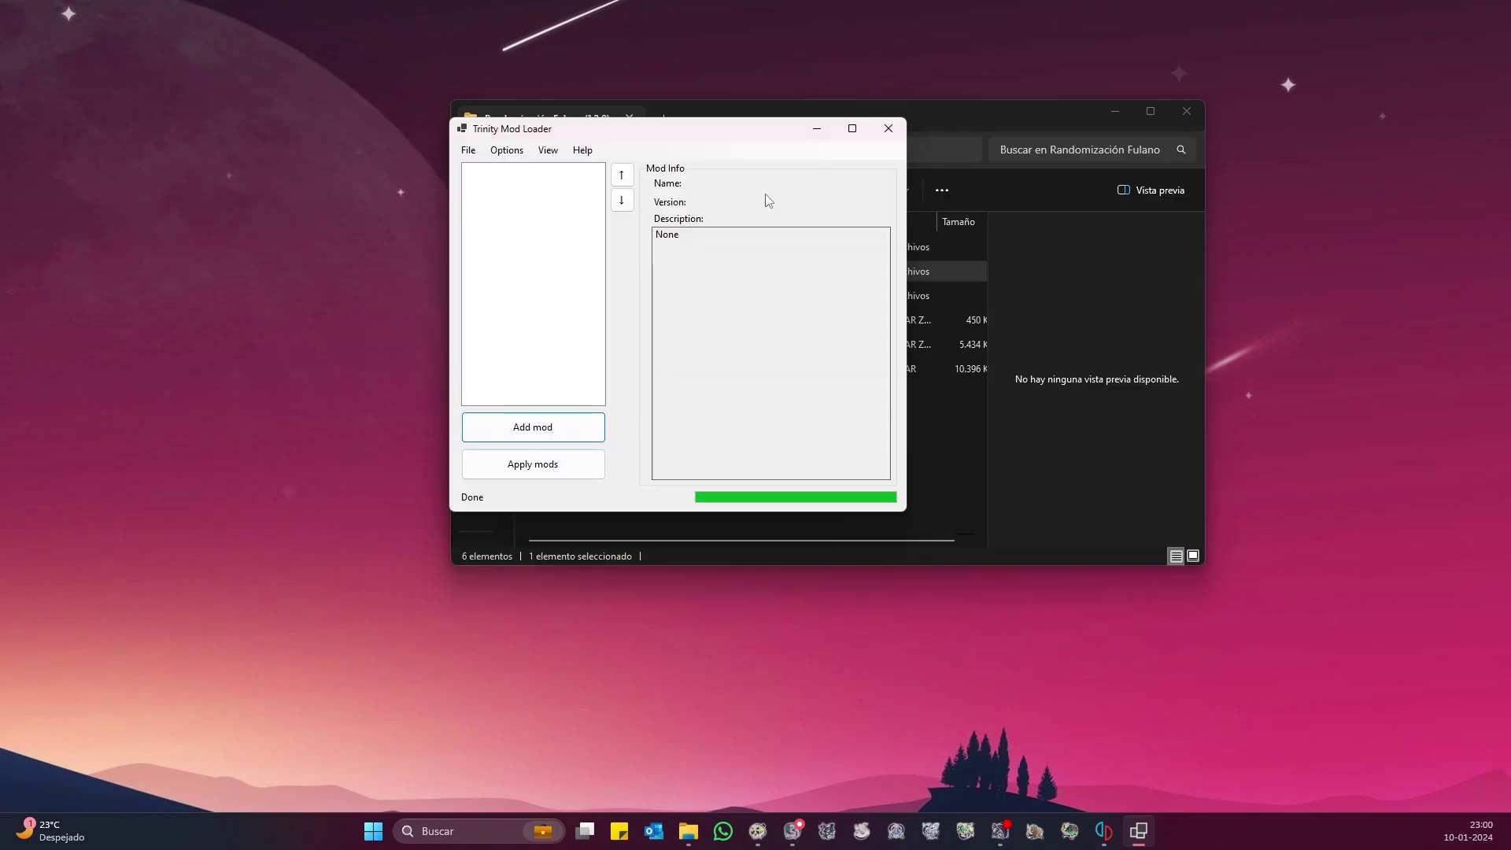
- Add randomizer.zip from the SV-Randomizer-master\output folder to the Trinity Mod Loader mod list
click(517, 437)
click(637, 189)
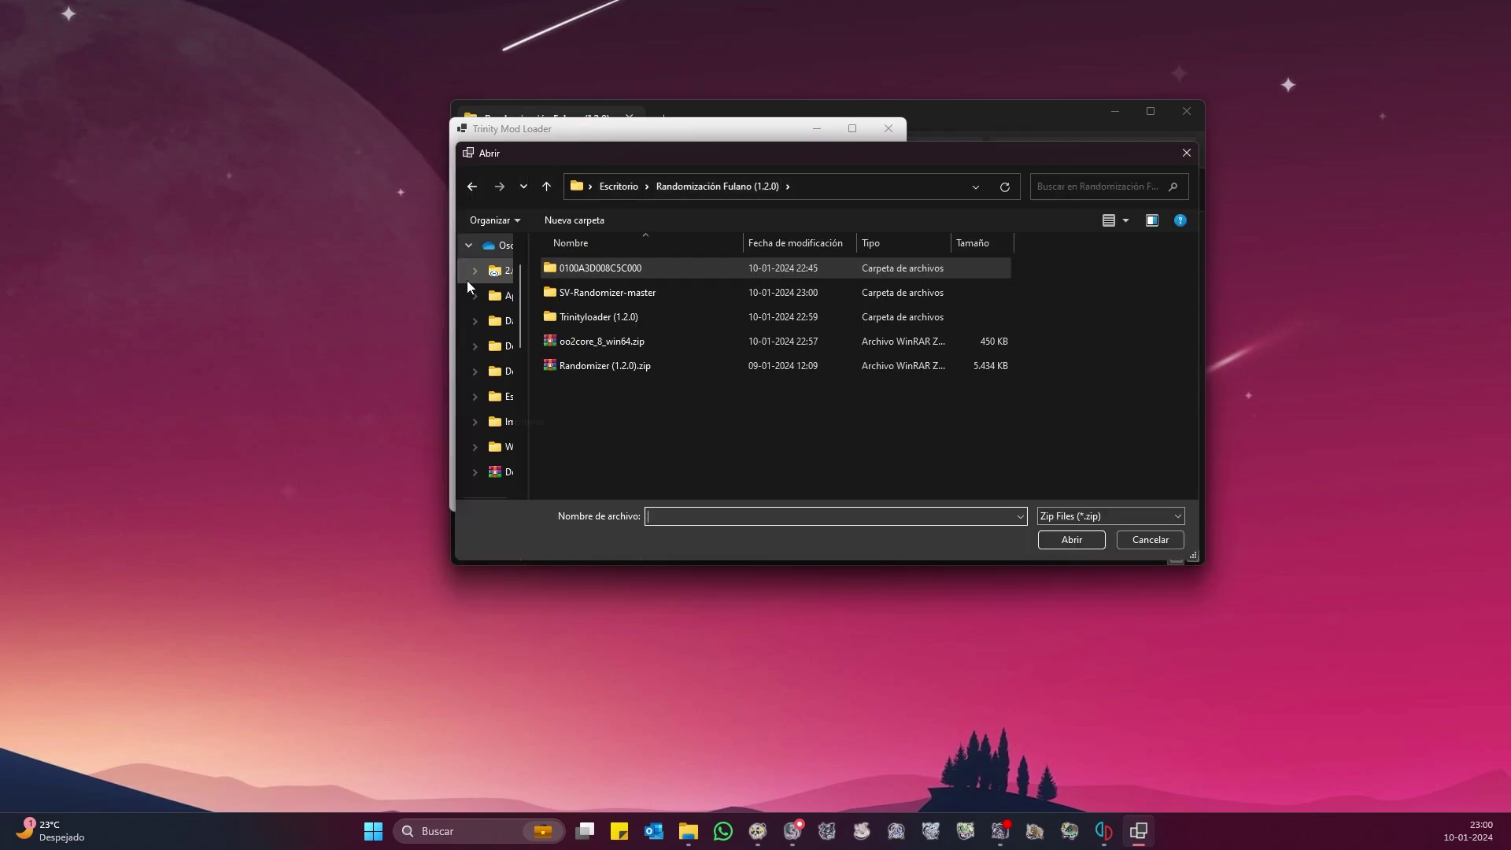
double_click(586, 294)
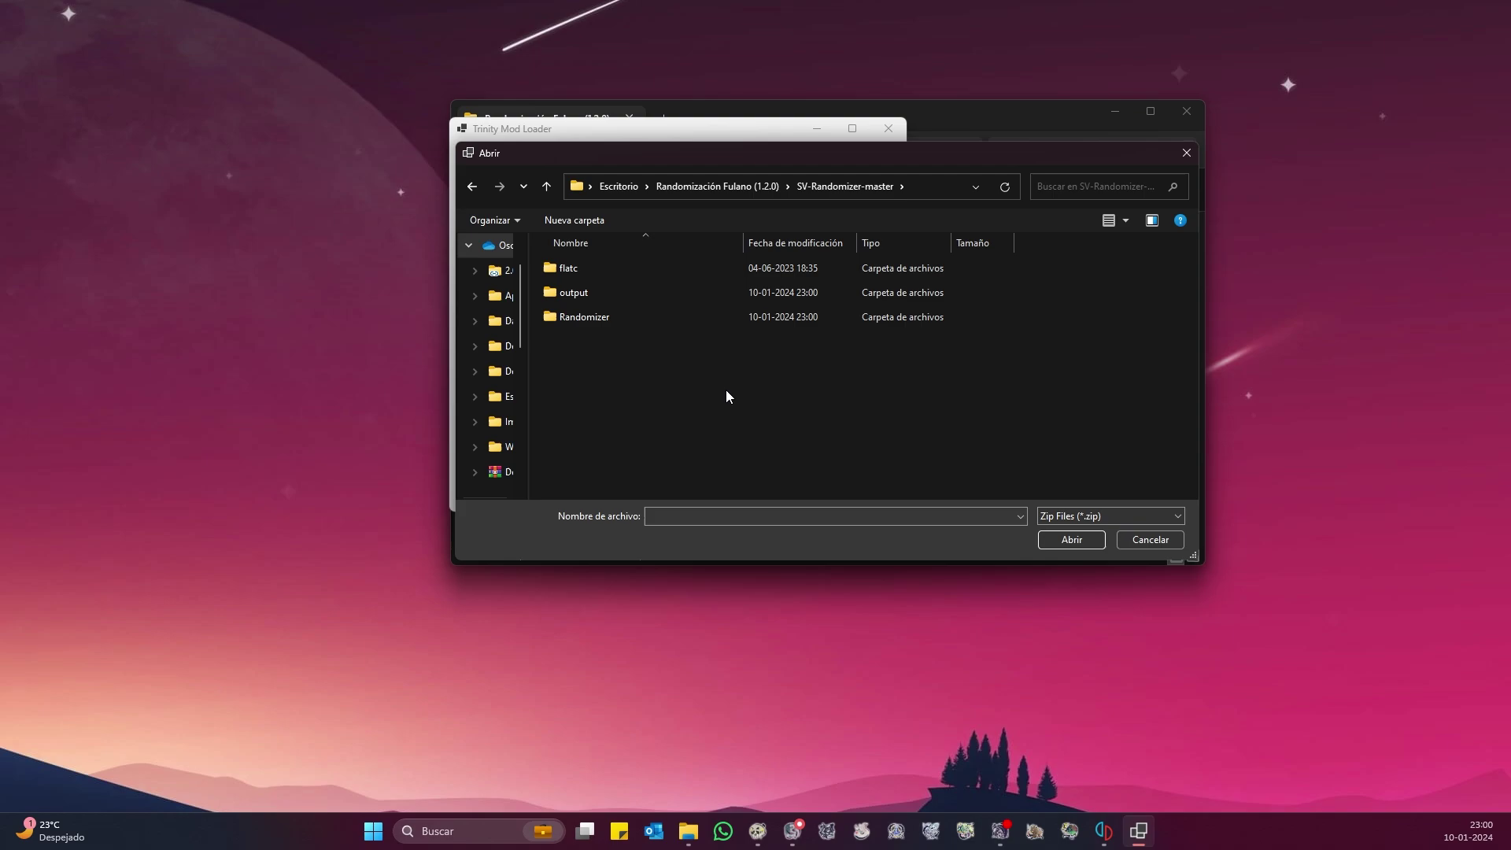
click(951, 128)
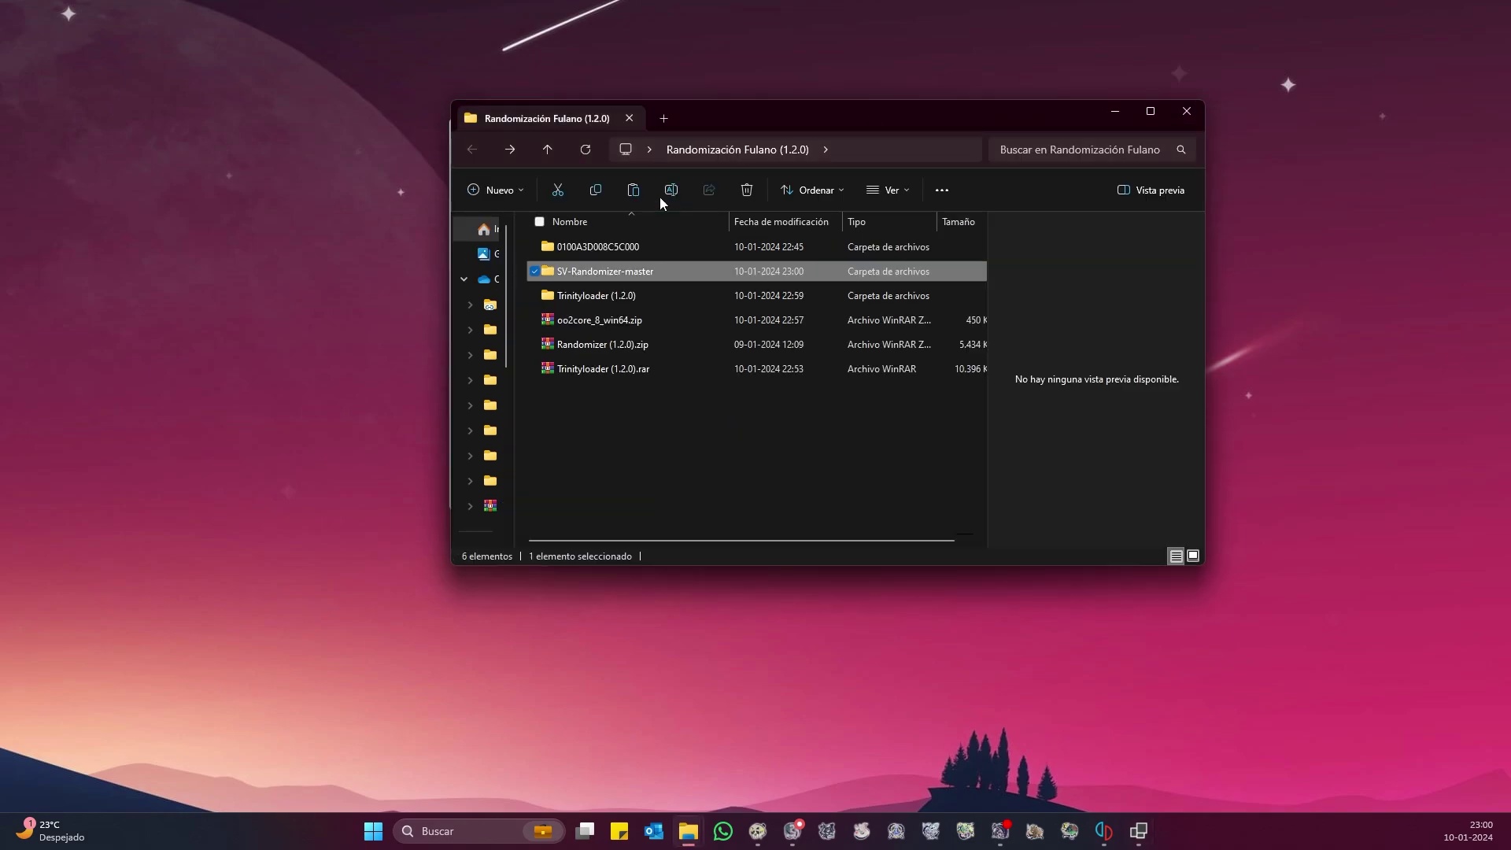
double_click(598, 273)
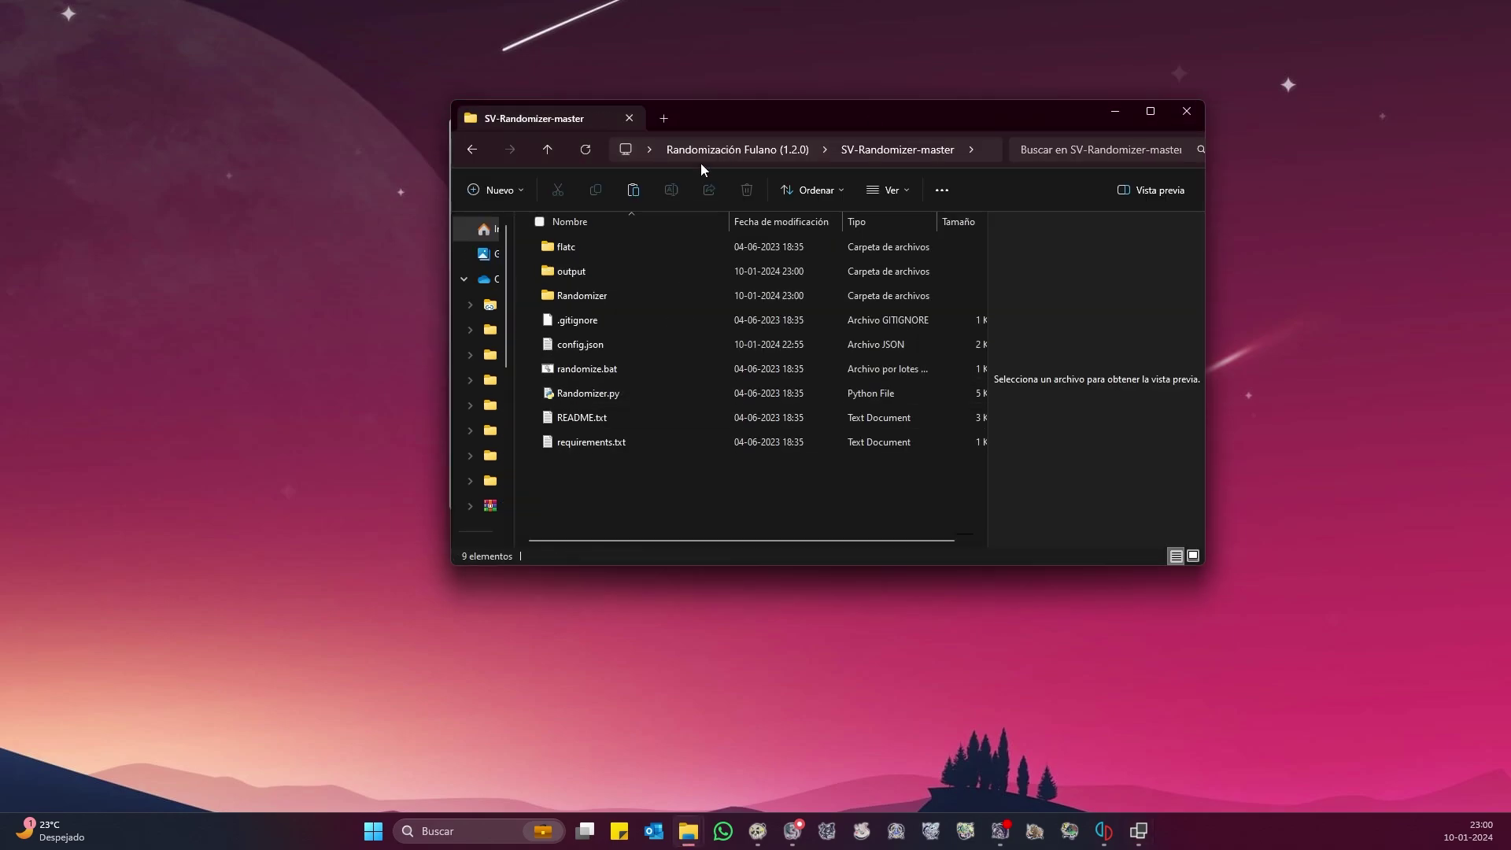
key(alt+Tab)
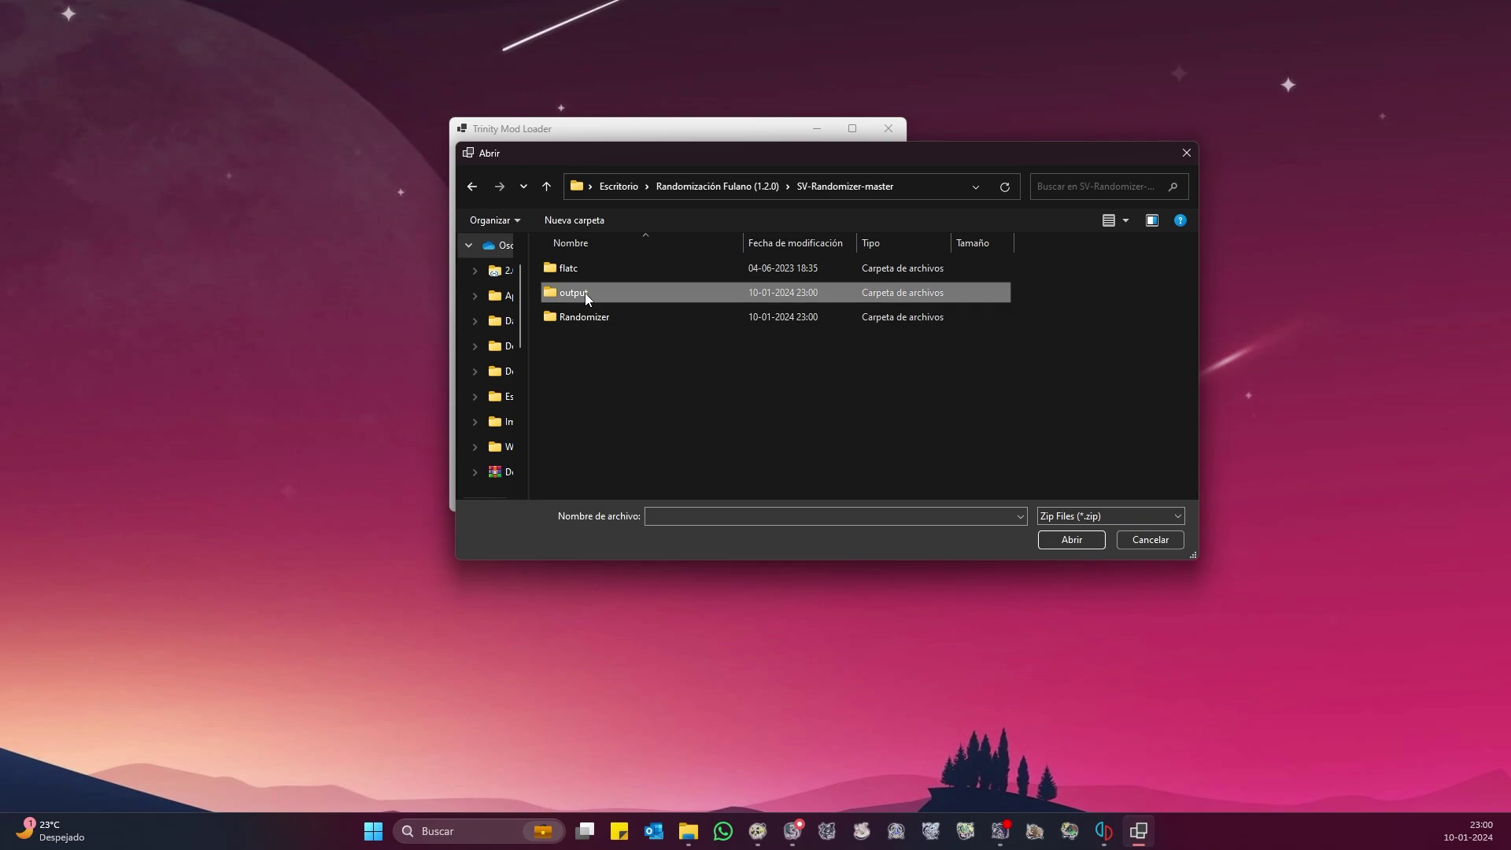
double_click(584, 293)
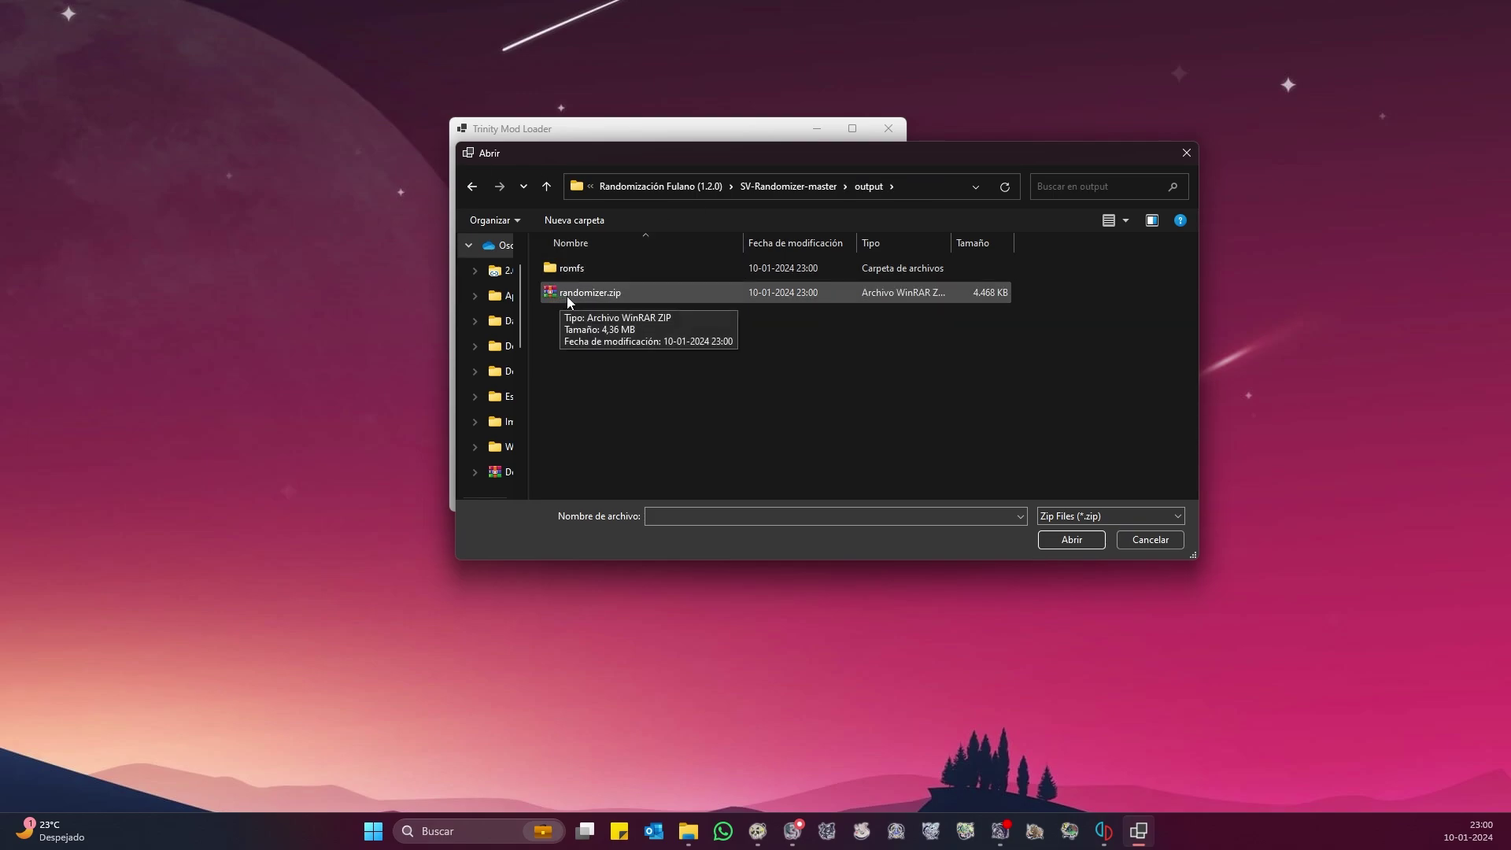
click(595, 297)
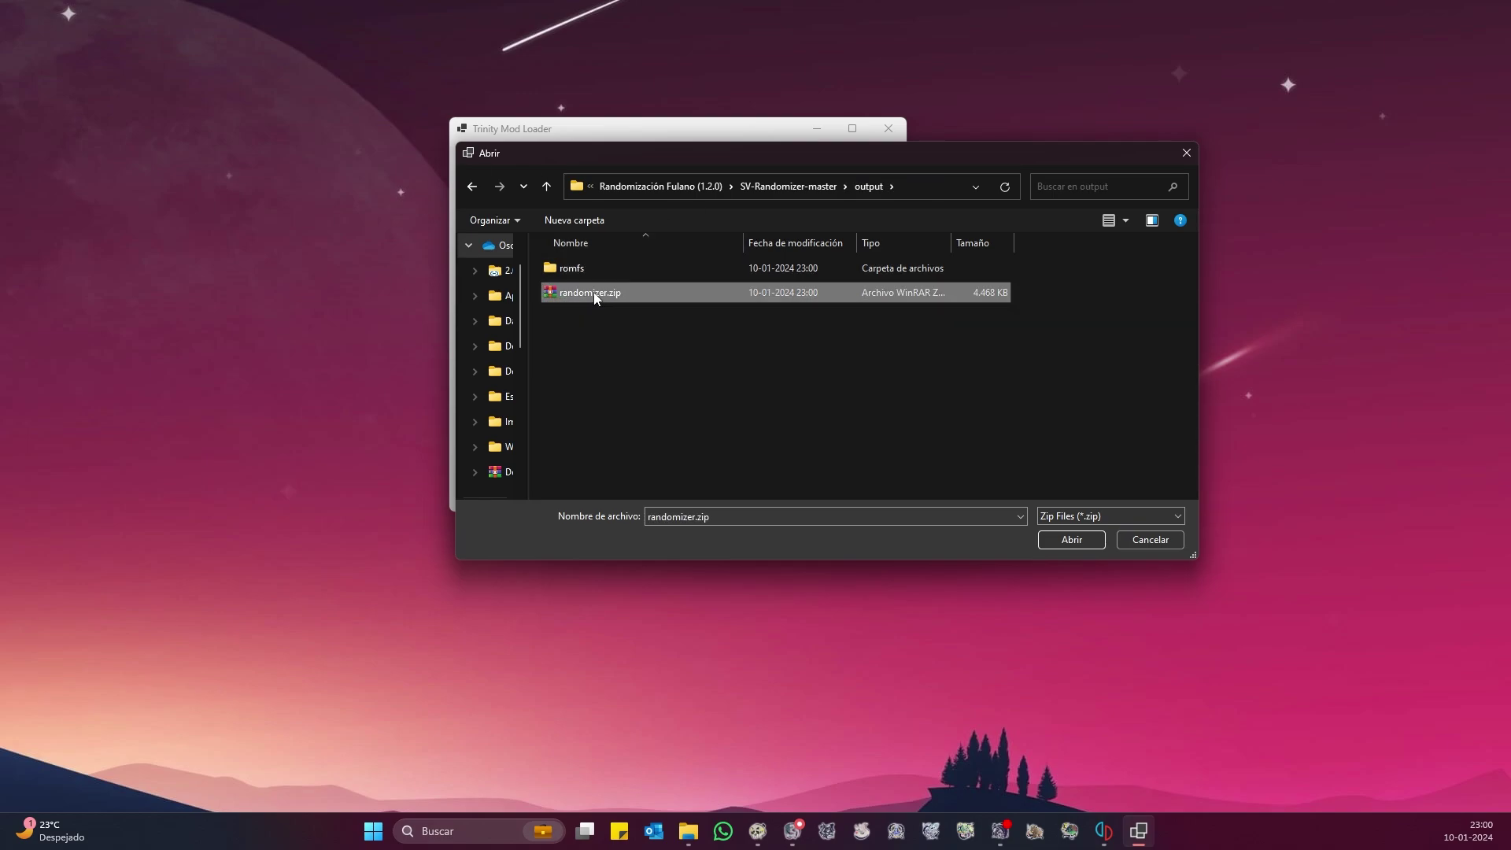
click(1072, 540)
- Try to enable randomizer.zip, then exit Trinity Mod Loader and relaunch TrinityModLoader.exe from the Trinityloader (1.2.0) folder
click(472, 171)
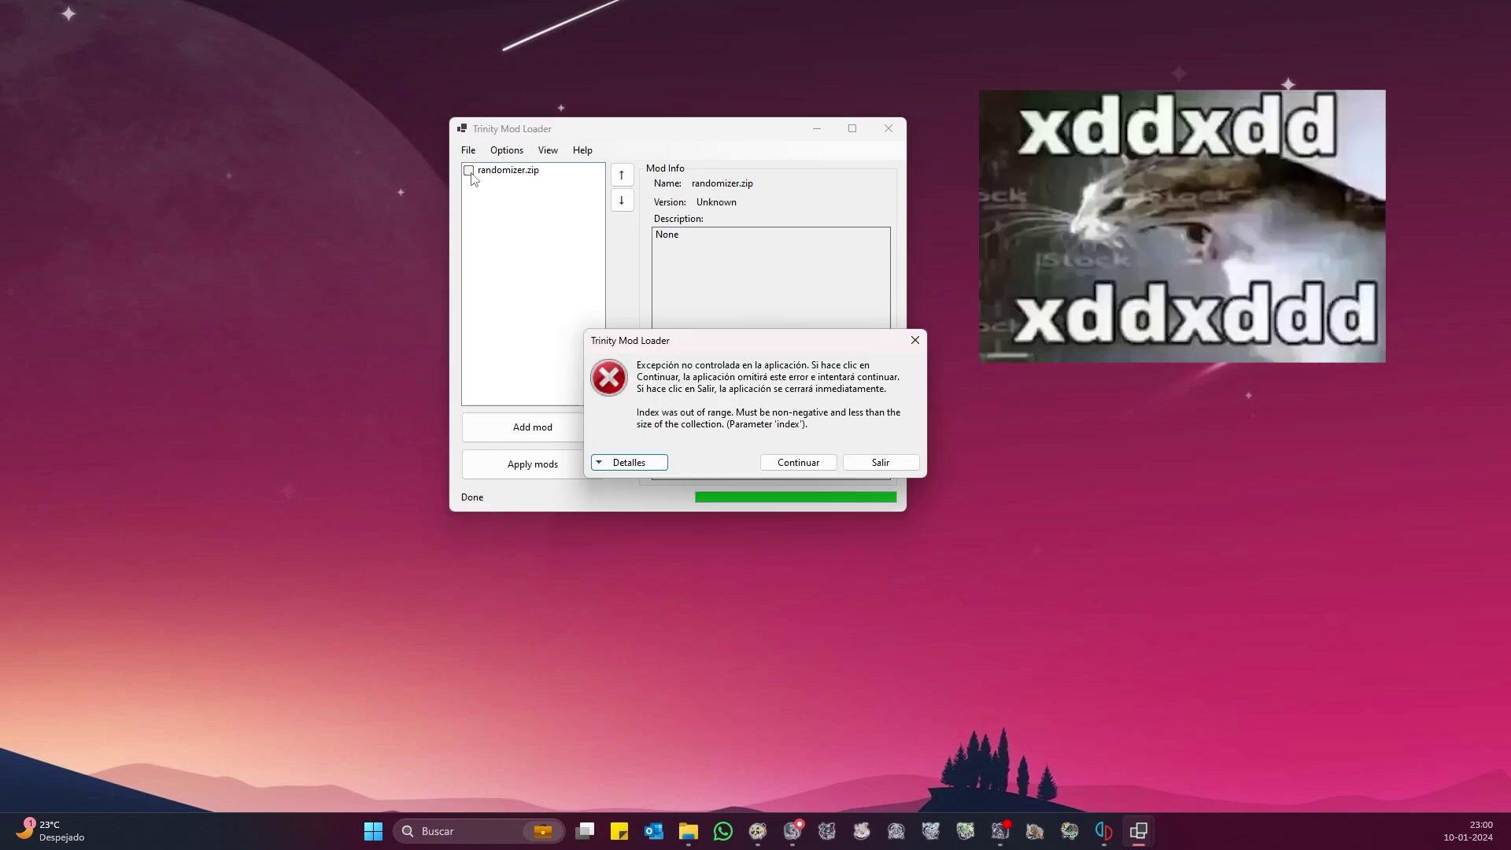
click(866, 464)
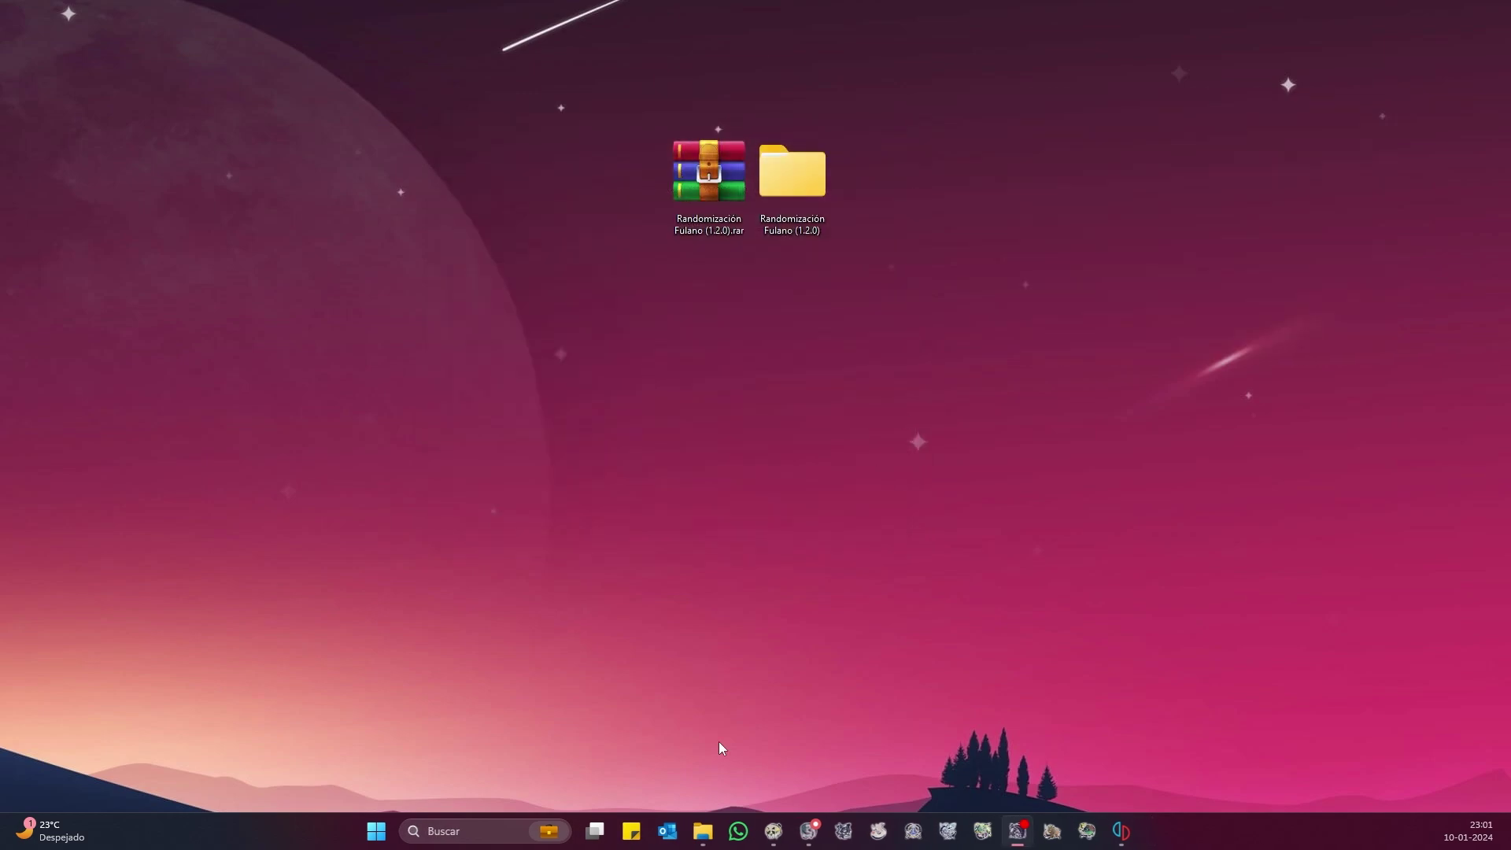
click(703, 831)
double_click(628, 314)
scroll(650, 391, down, 8)
click(614, 496)
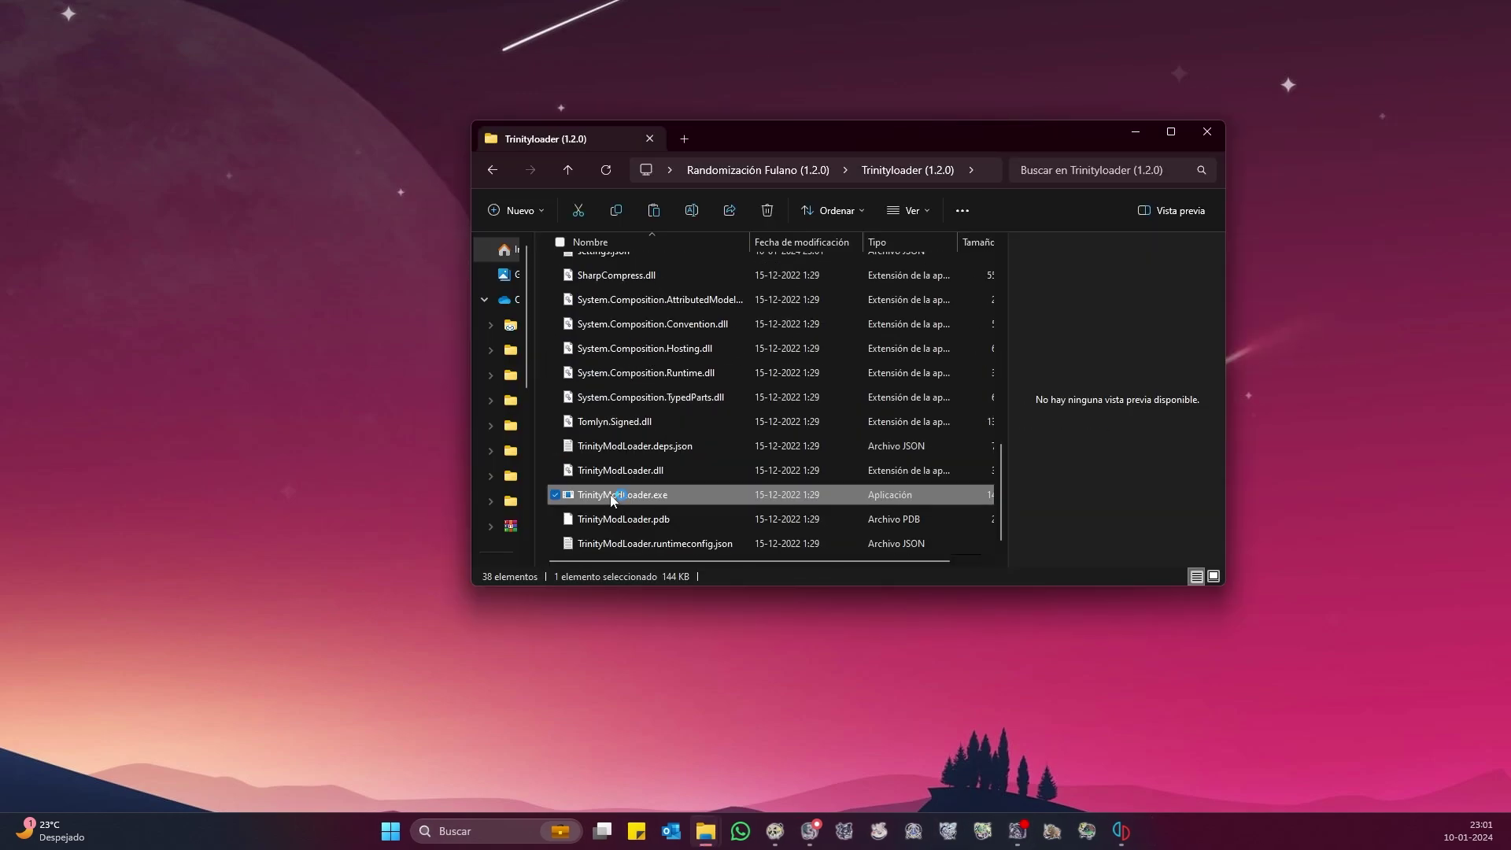
double_click(614, 496)
- With randomizer.zip enabled in the mod list, apply the mods and dismiss the completion message
drag(363, 159, 716, 152)
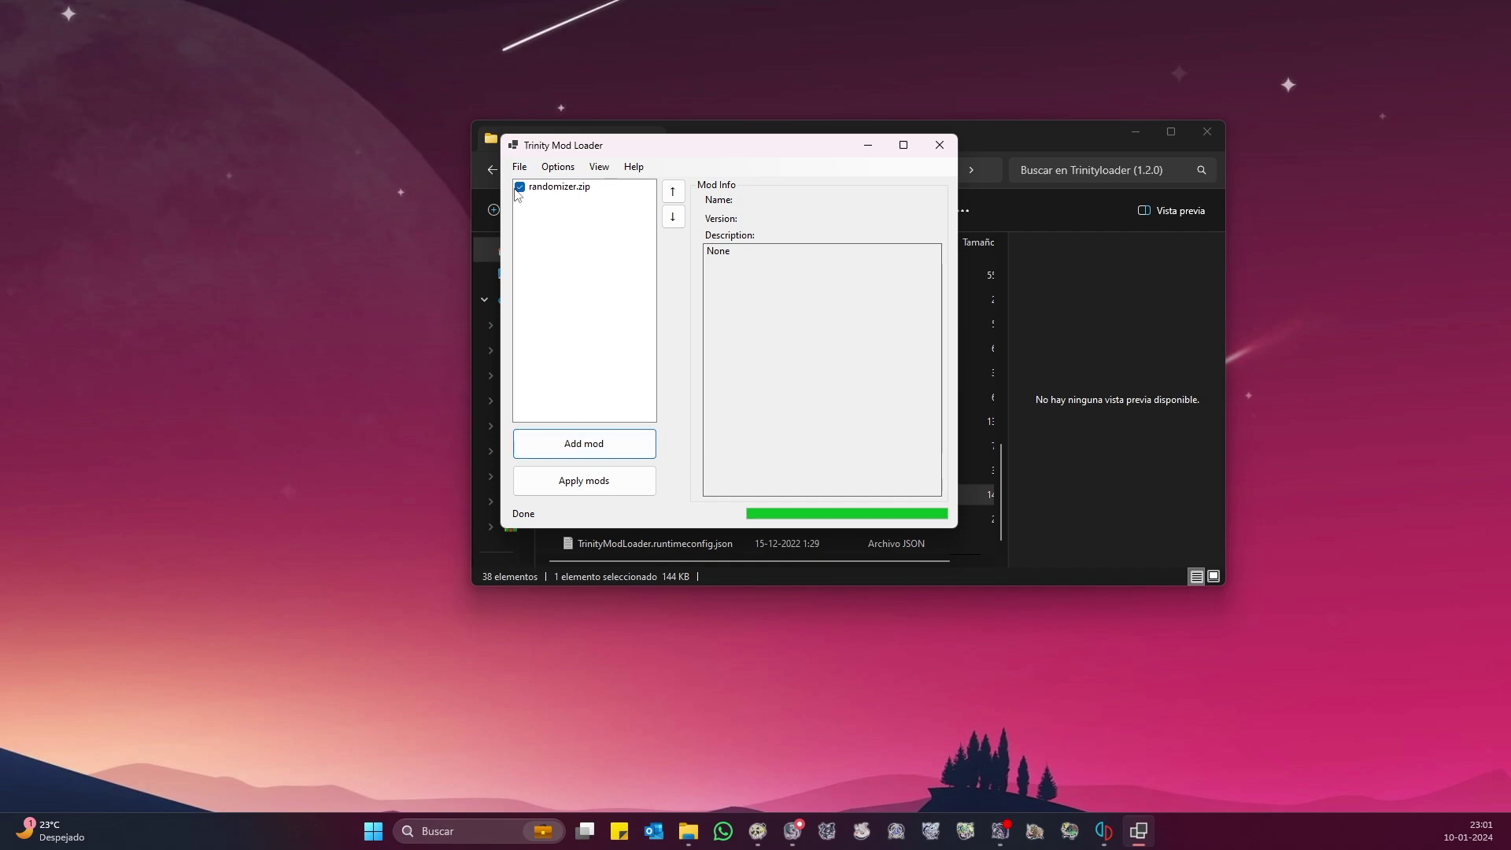
click(571, 486)
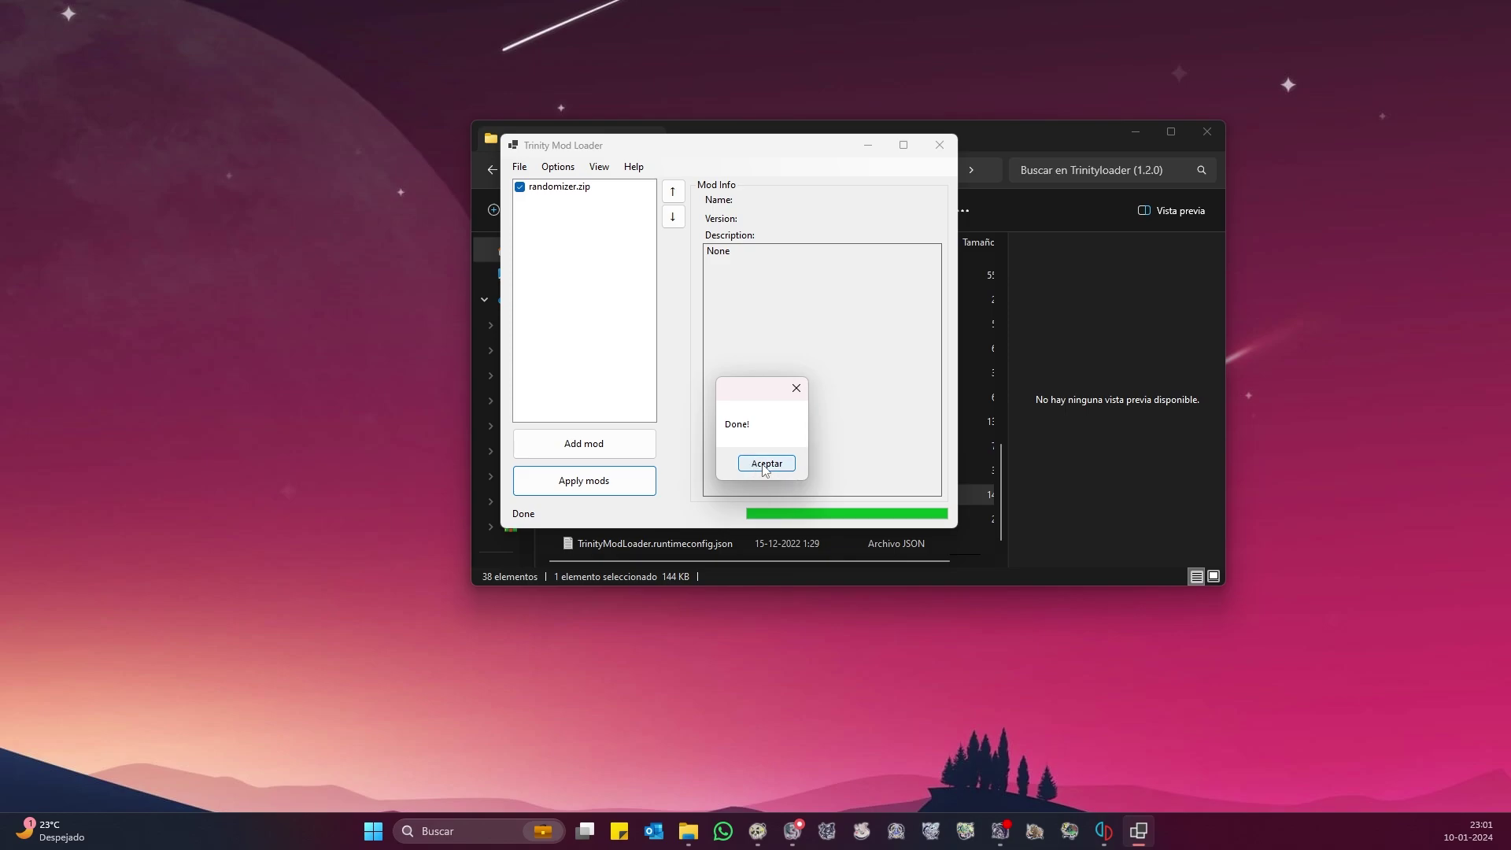
click(766, 464)
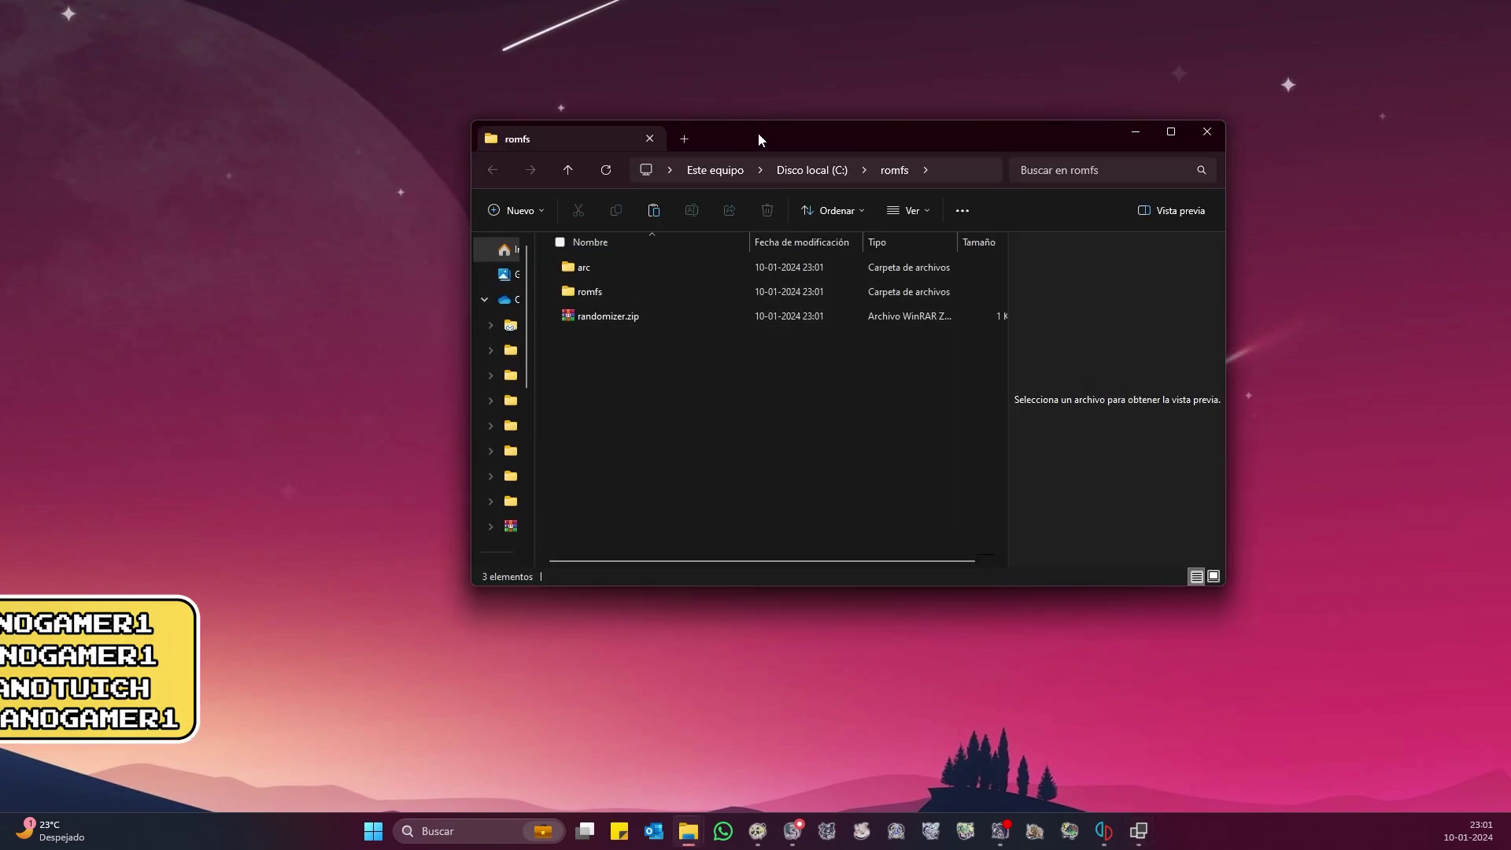
- Cut the inner romfs folder located in C:\romfs
mouse_move(525, 397)
mouse_down()
mouse_move(606, 398)
mouse_move(528, 411)
mouse_move(542, 411)
mouse_up()
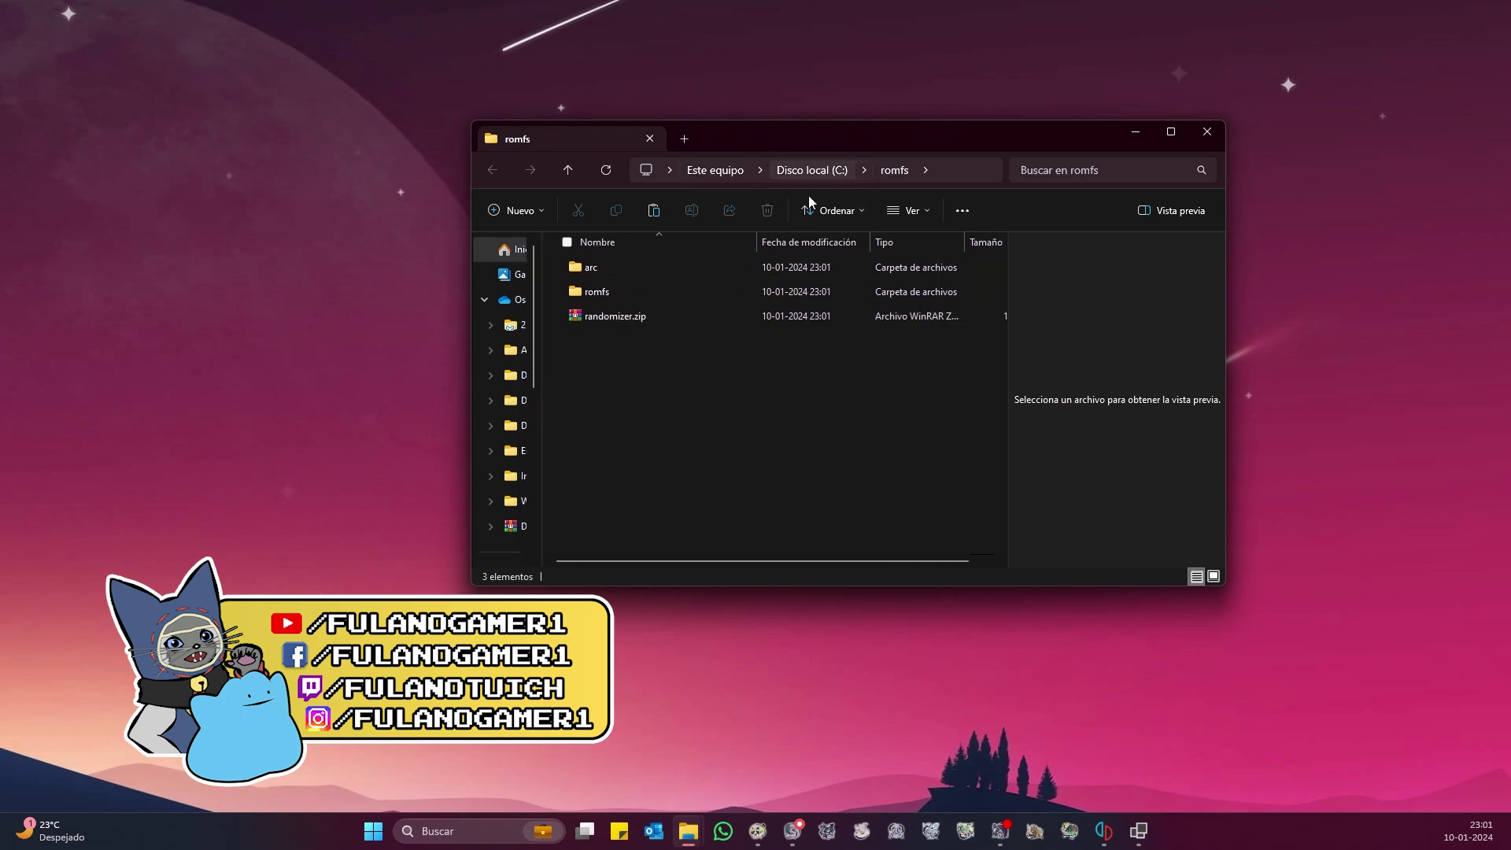
click(587, 289)
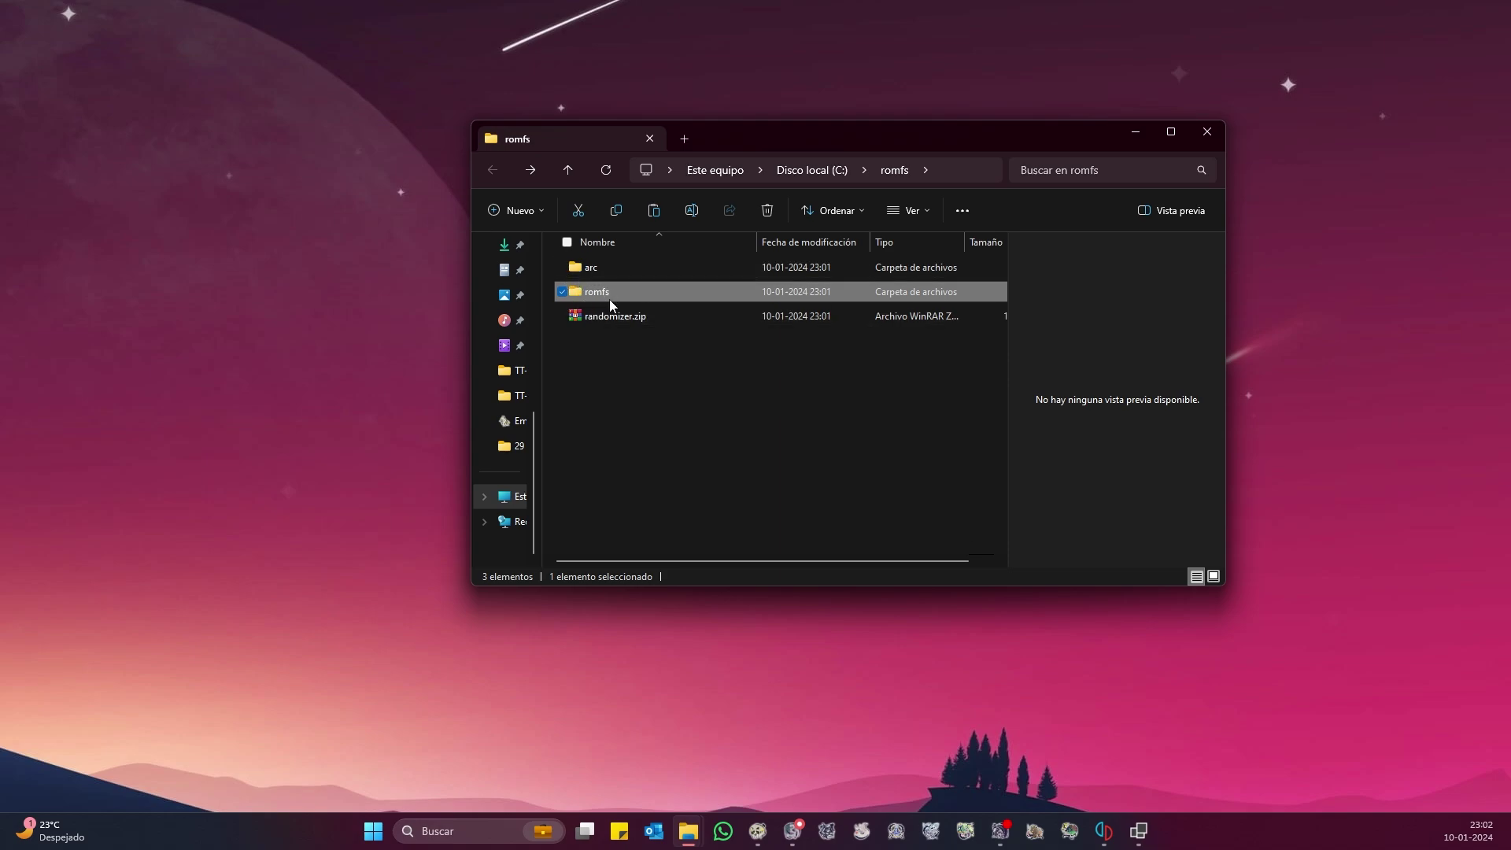
right_click(611, 302)
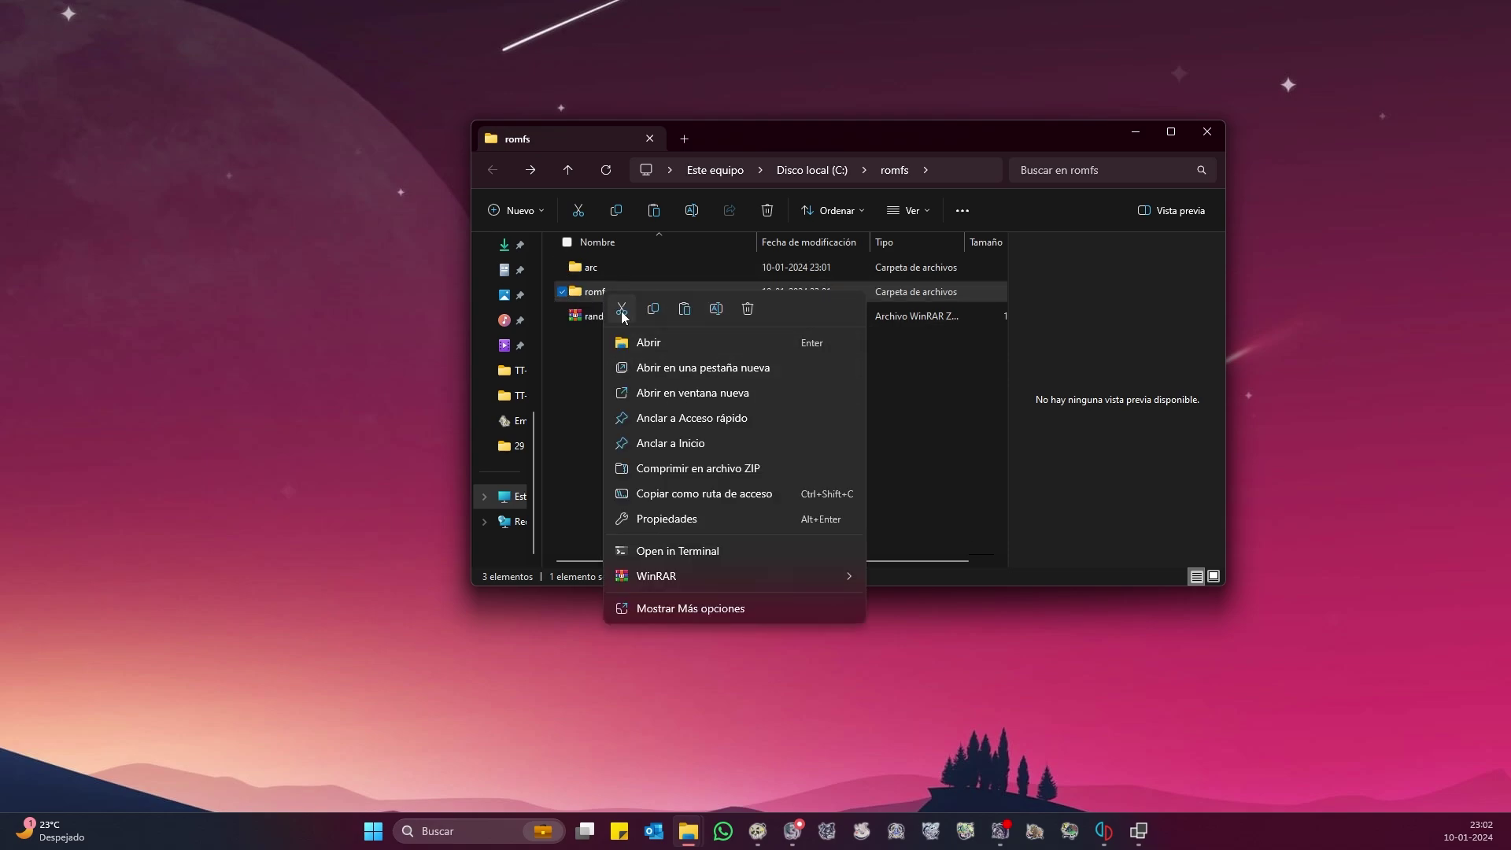
click(622, 310)
- Switch to yuzu, open Pokémon Scarlet's mod location and create a folder named Random there
key(alt+Tab)
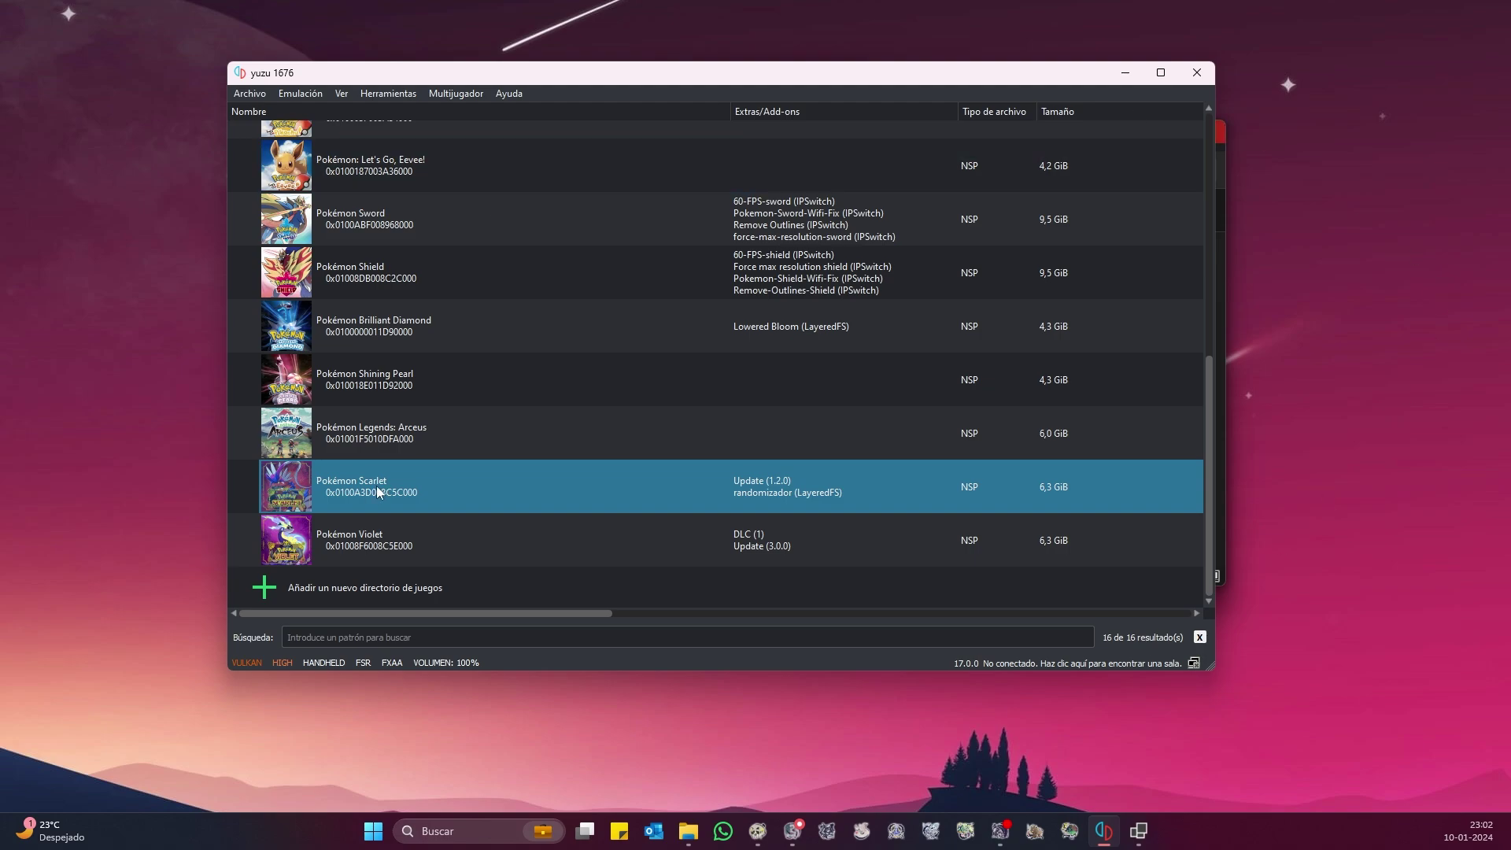
right_click(377, 491)
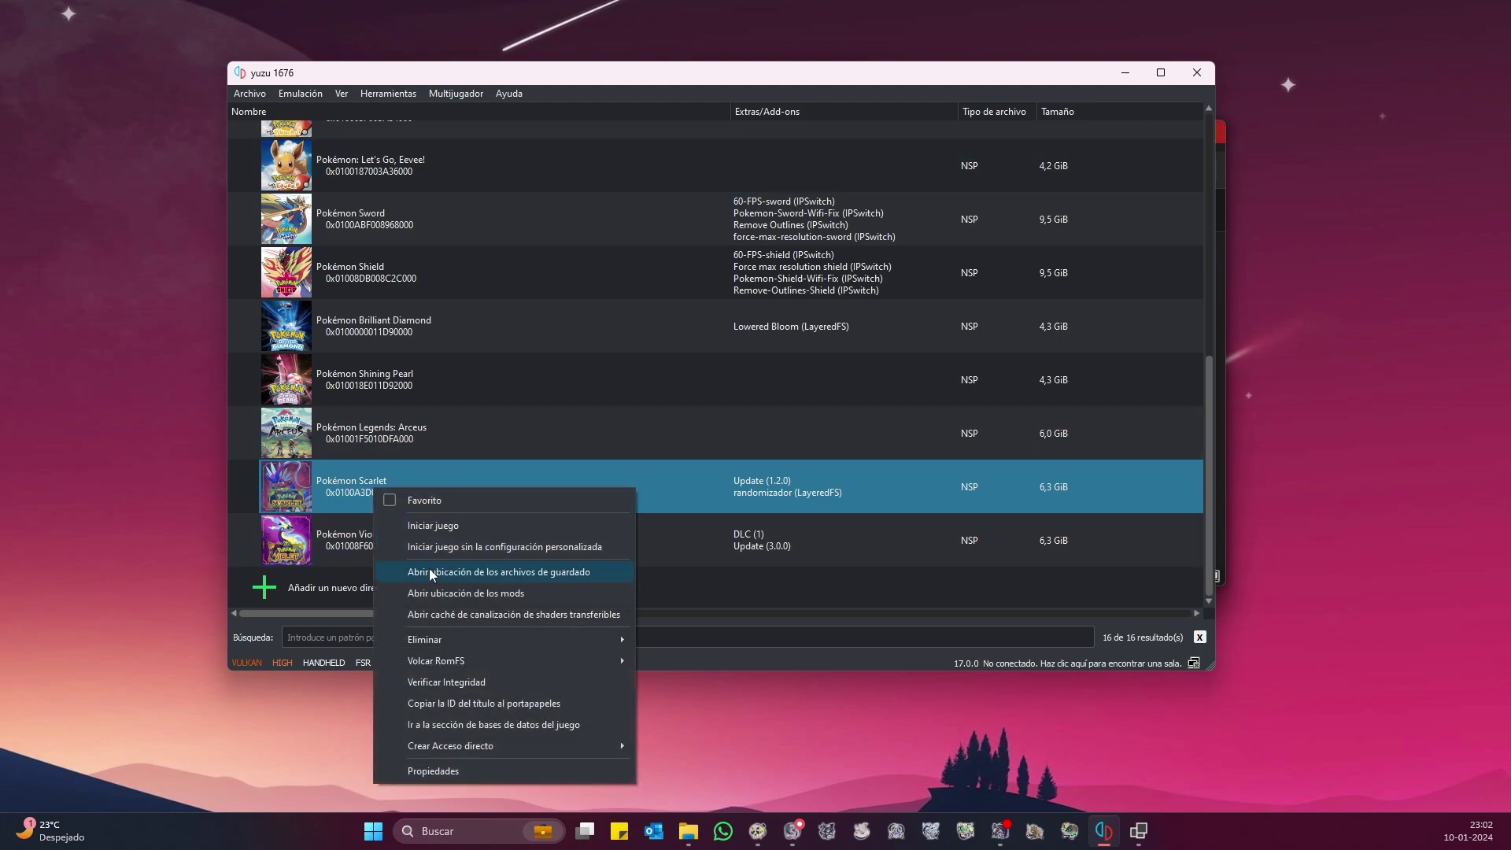
click(452, 595)
right_click(670, 366)
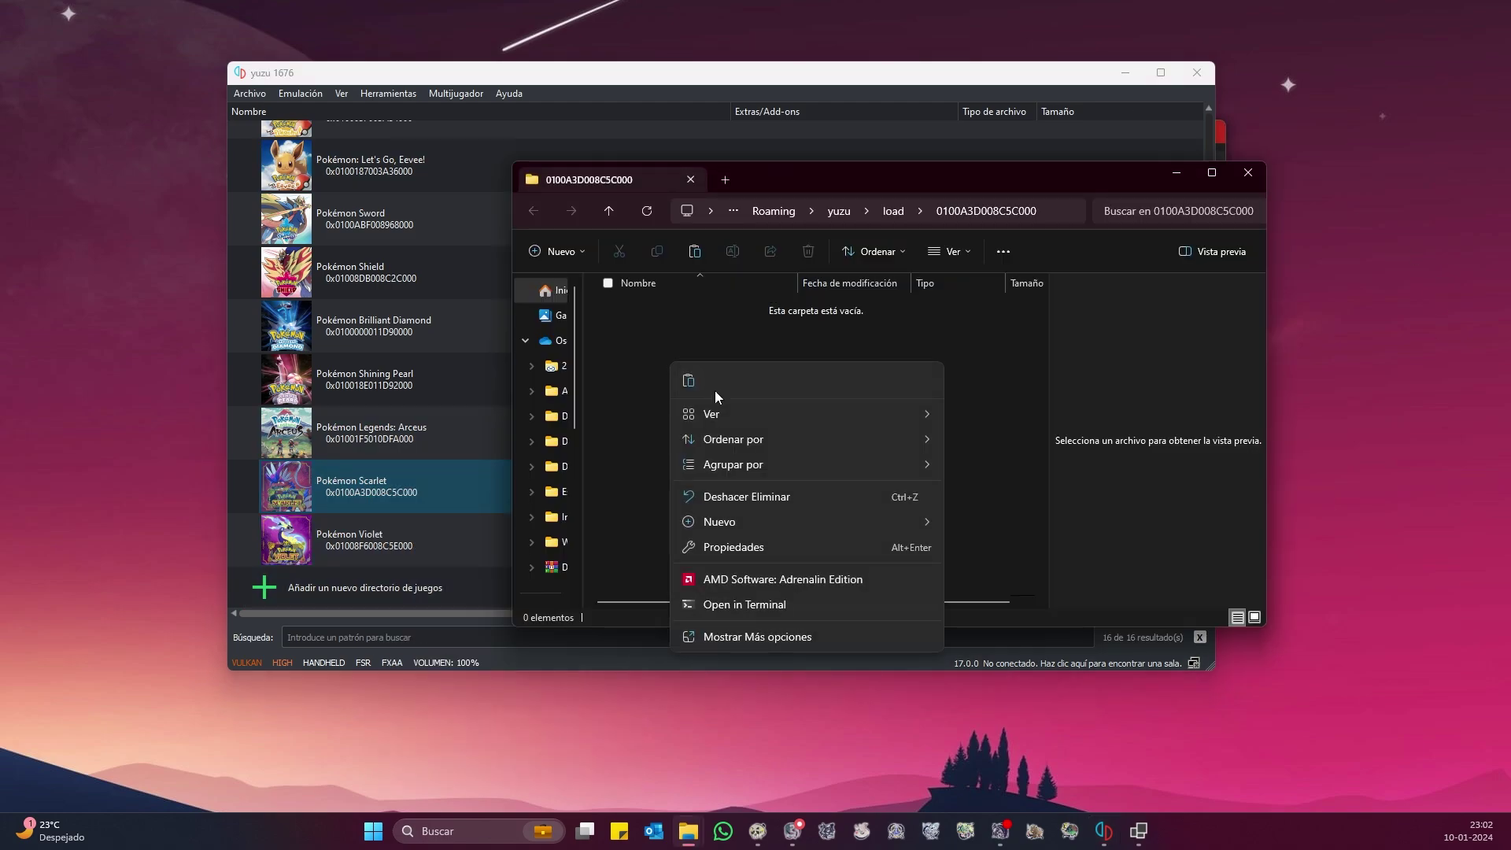
key(ctrl+shift+n)
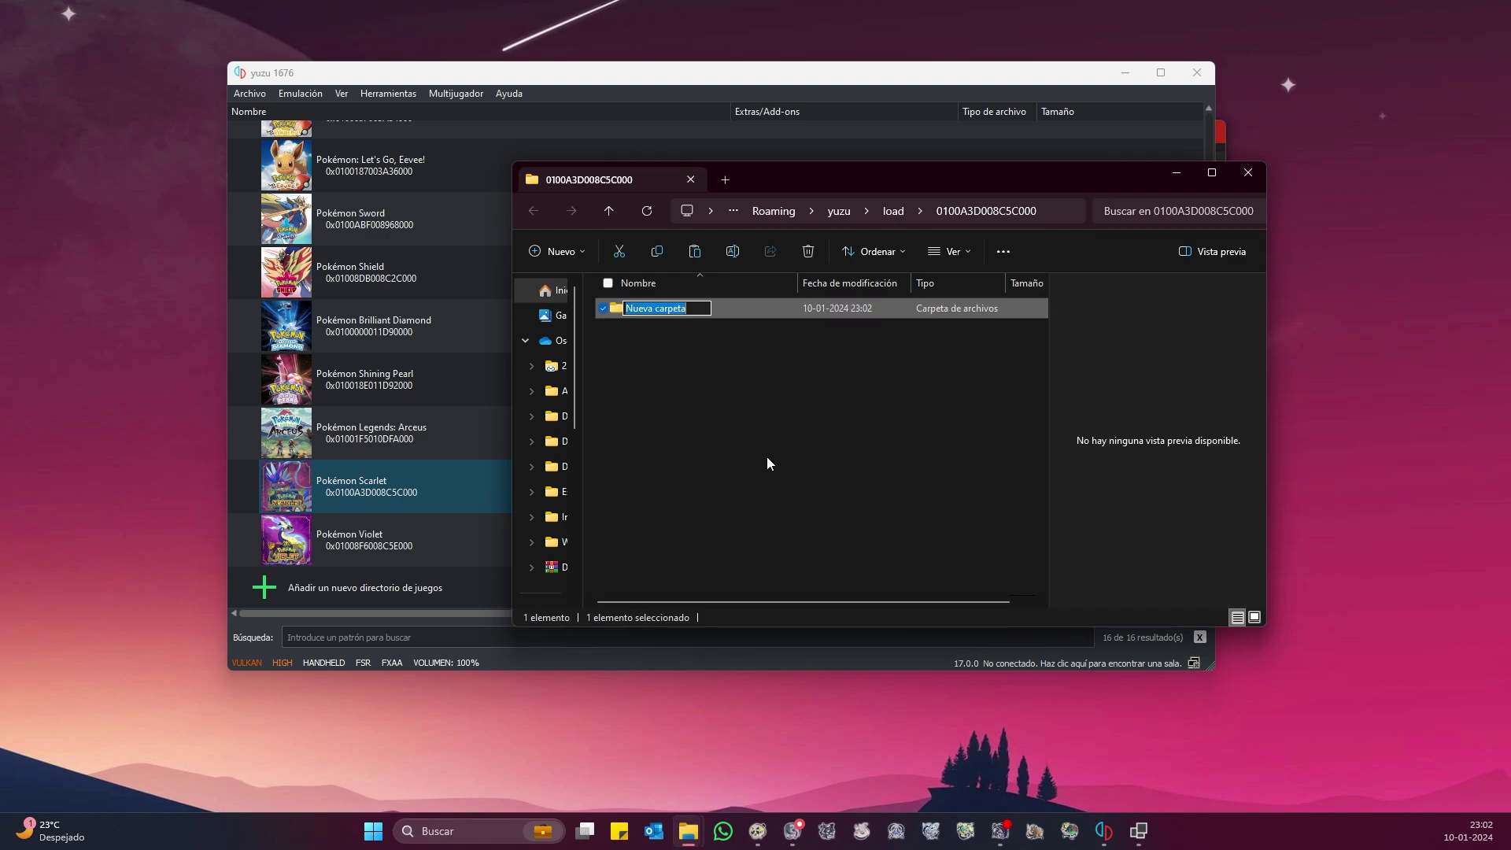
text(Random)
key(Return)
- Paste the cut romfs folder into the Random folder and close that folder window
double_click(642, 306)
right_click(674, 338)
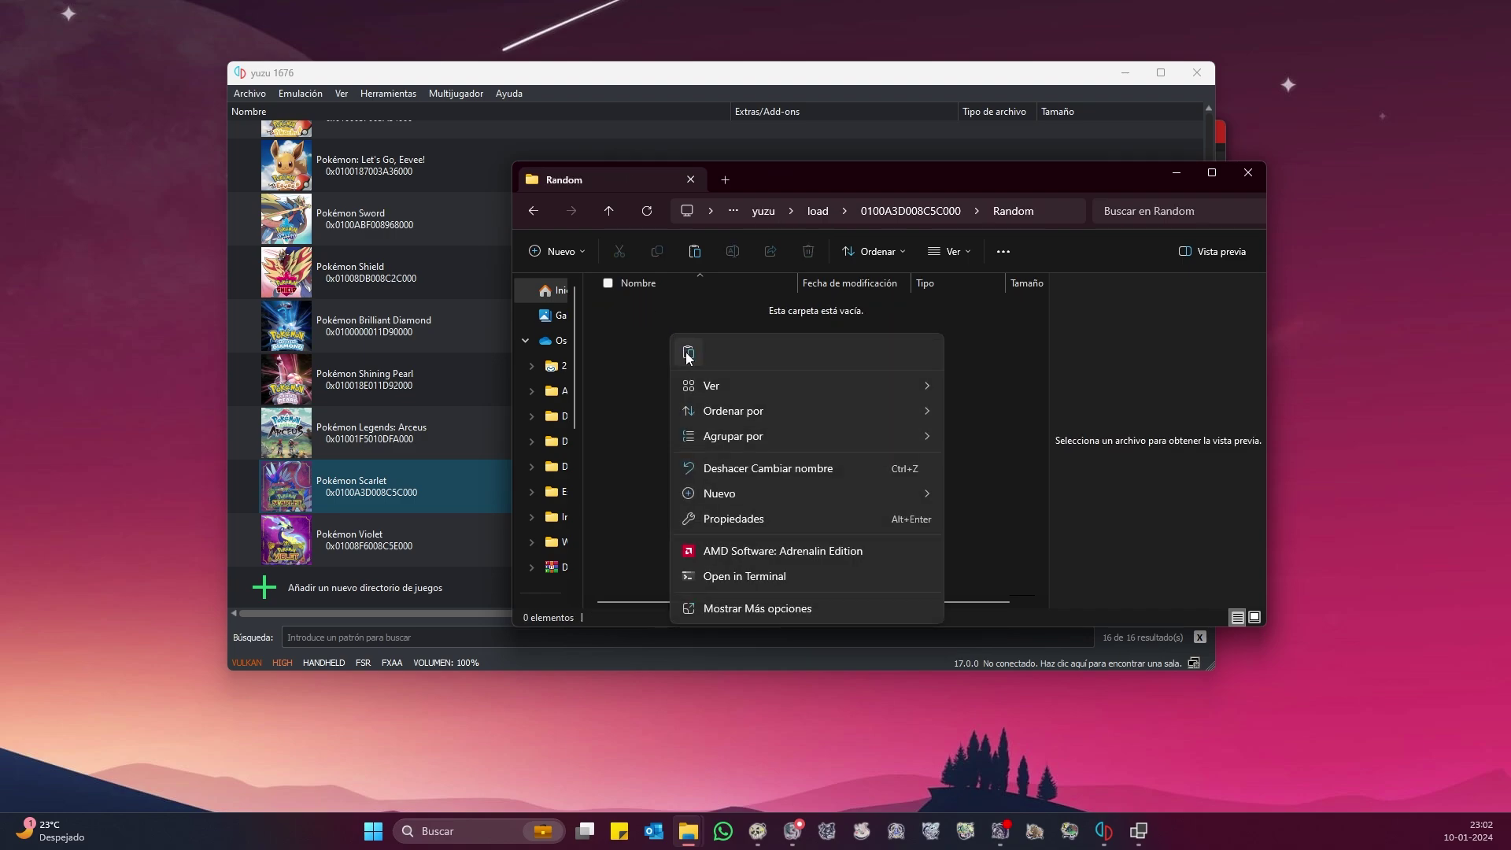
click(685, 351)
click(1255, 178)
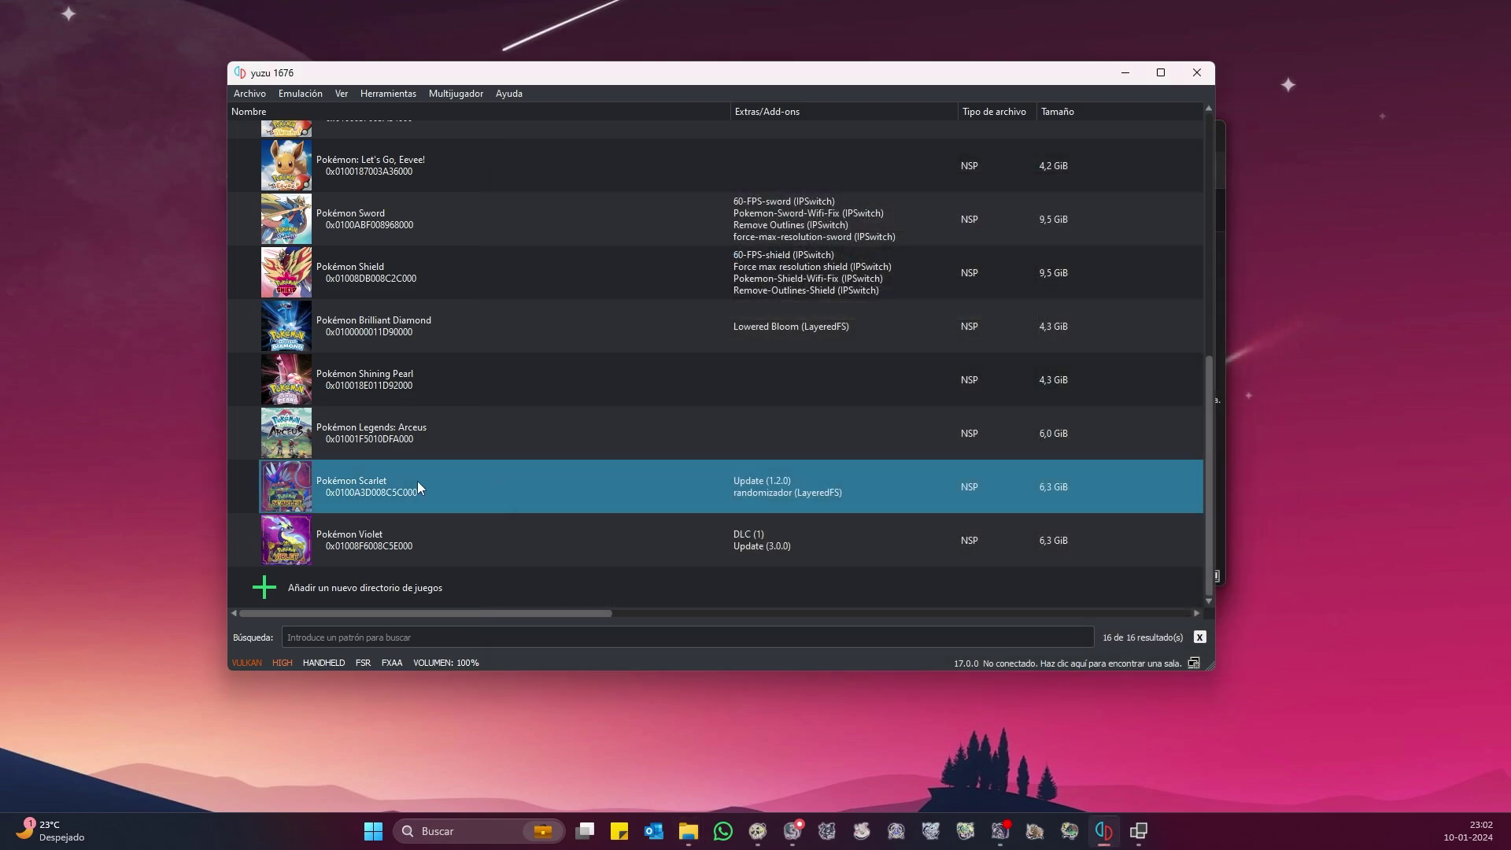
- Check the add-ons list in Pokémon Scarlet's properties for the Random mod and the update, and accept the dialog
right_click(420, 485)
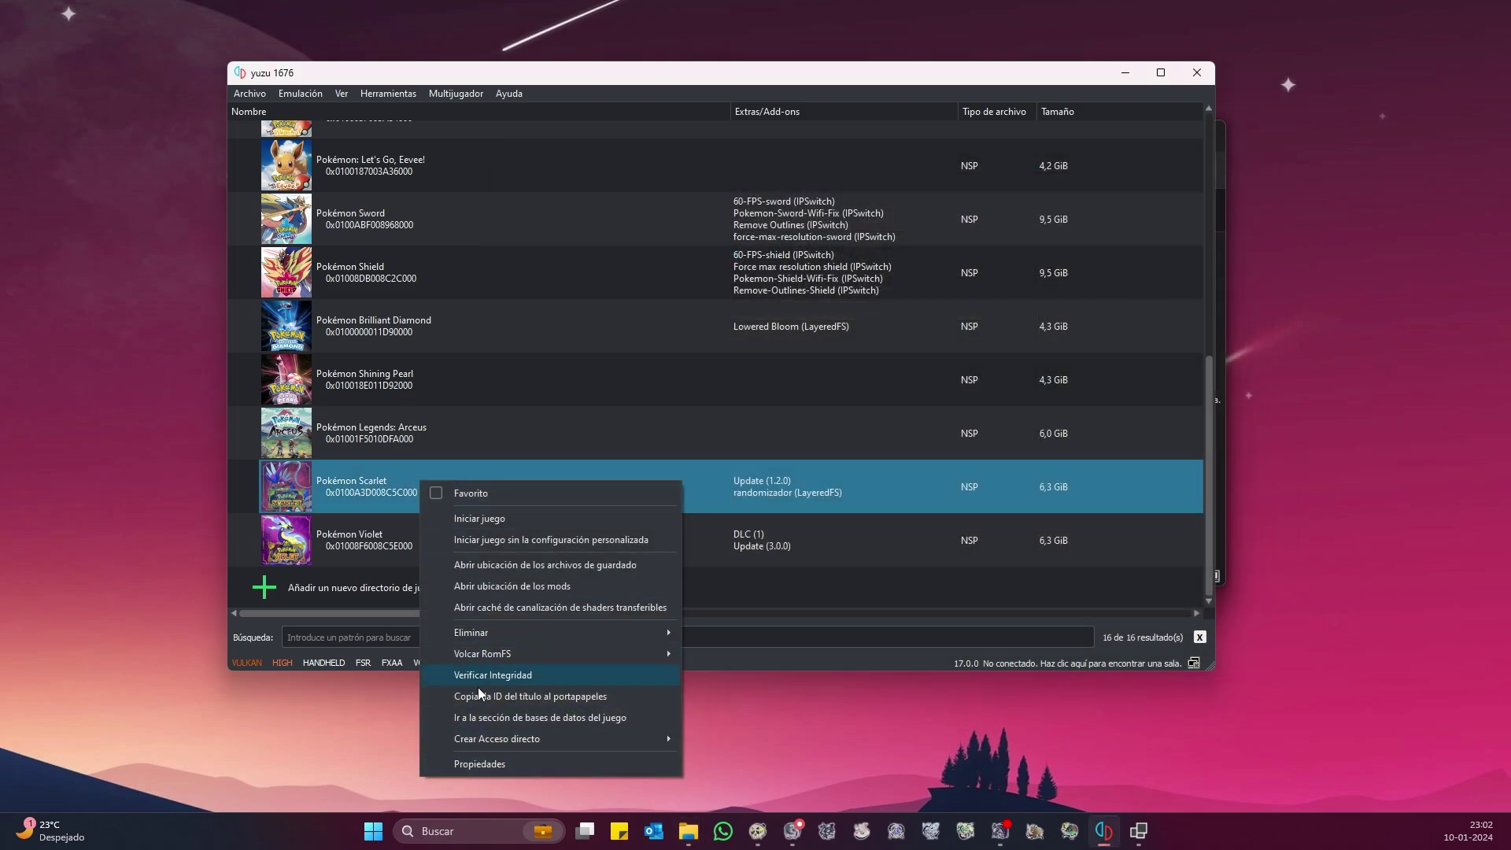
click(469, 766)
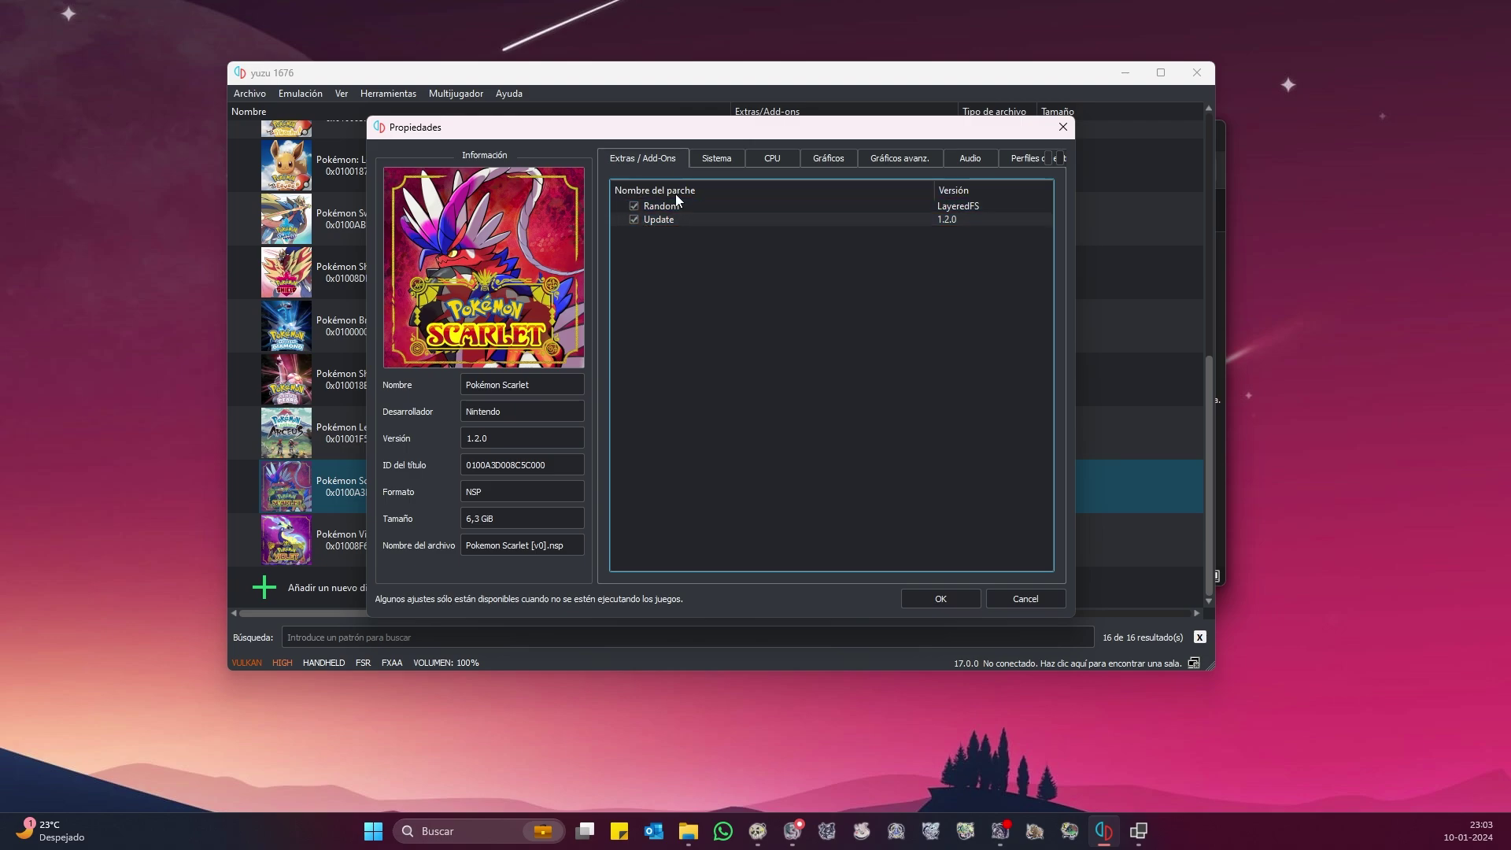
click(953, 599)
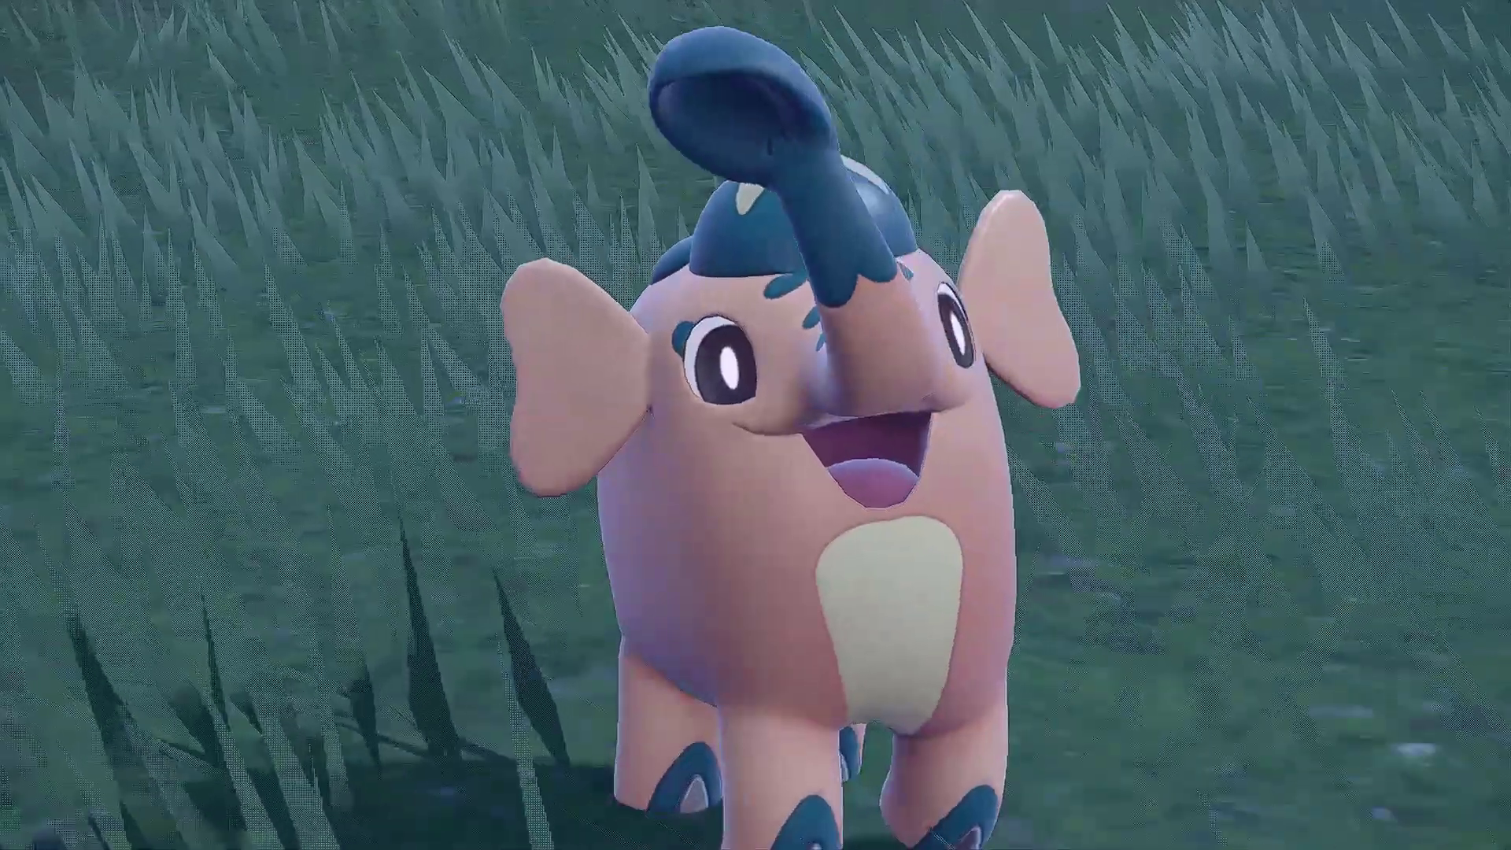
key(c)
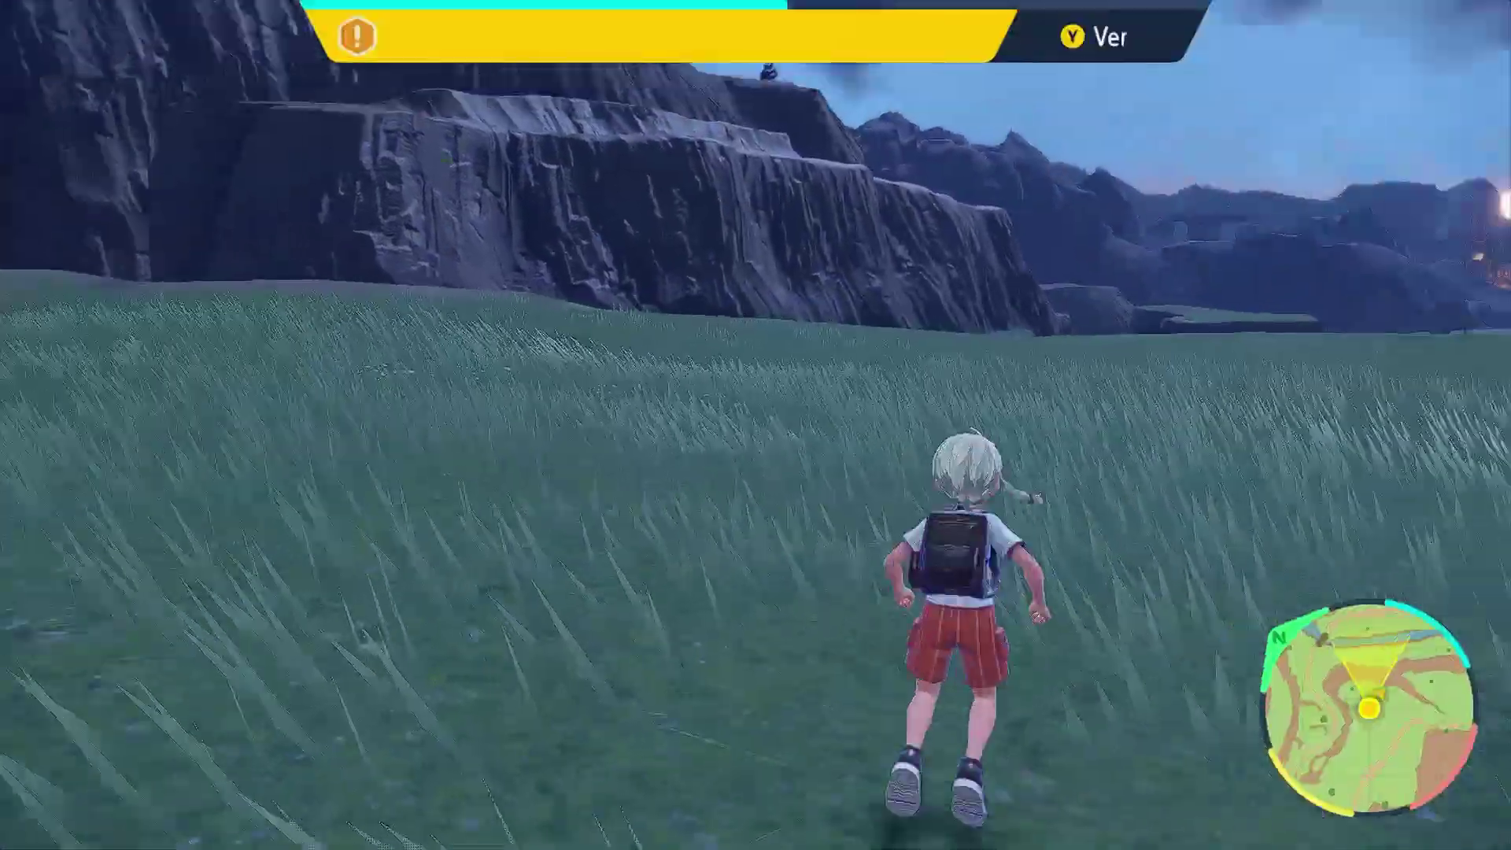
key(z)
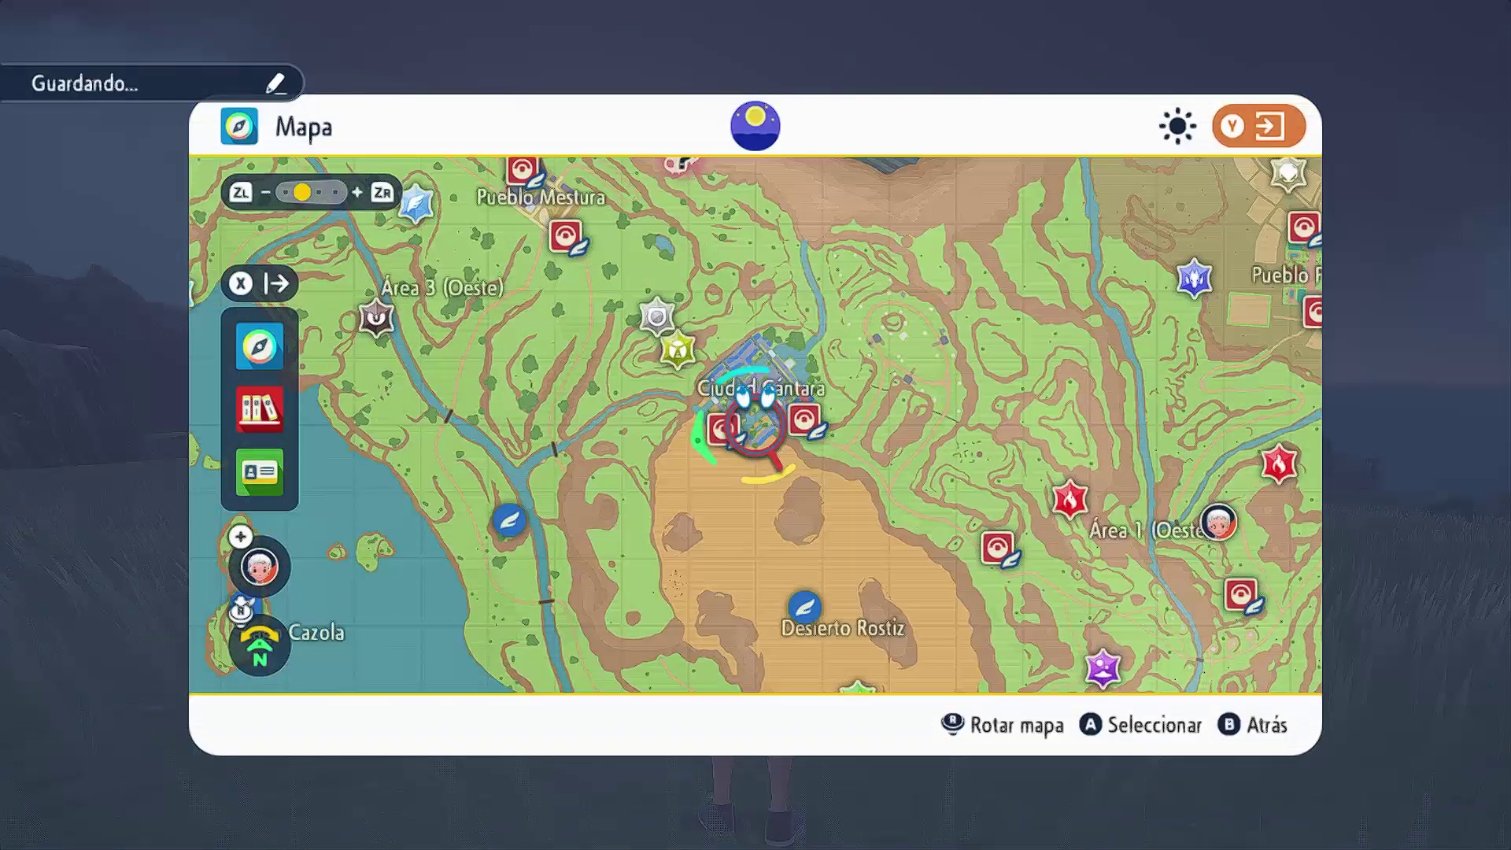
key(a)
key(c)
key(c)
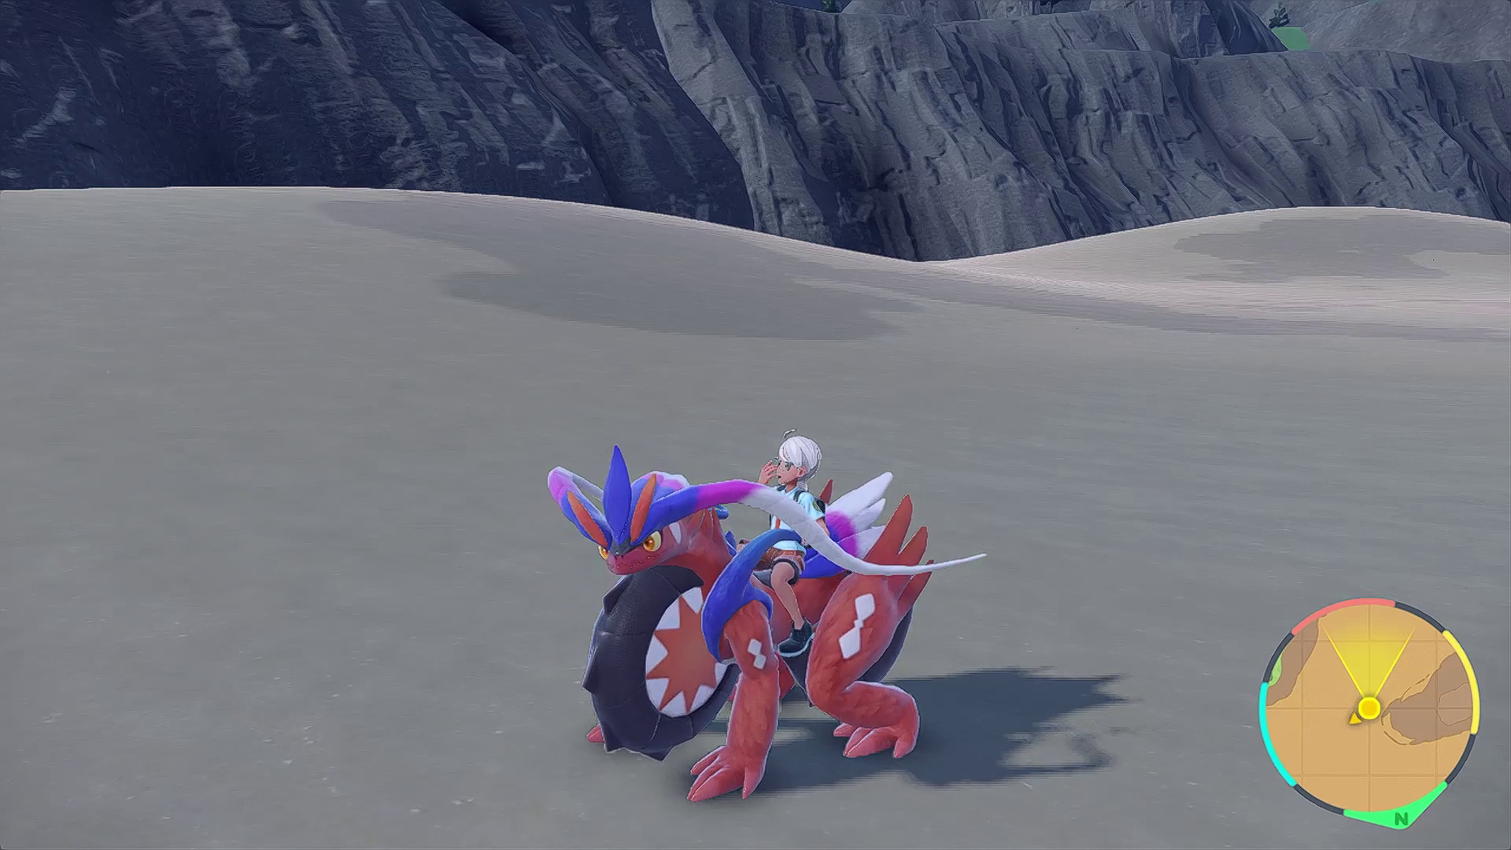
key(plus)
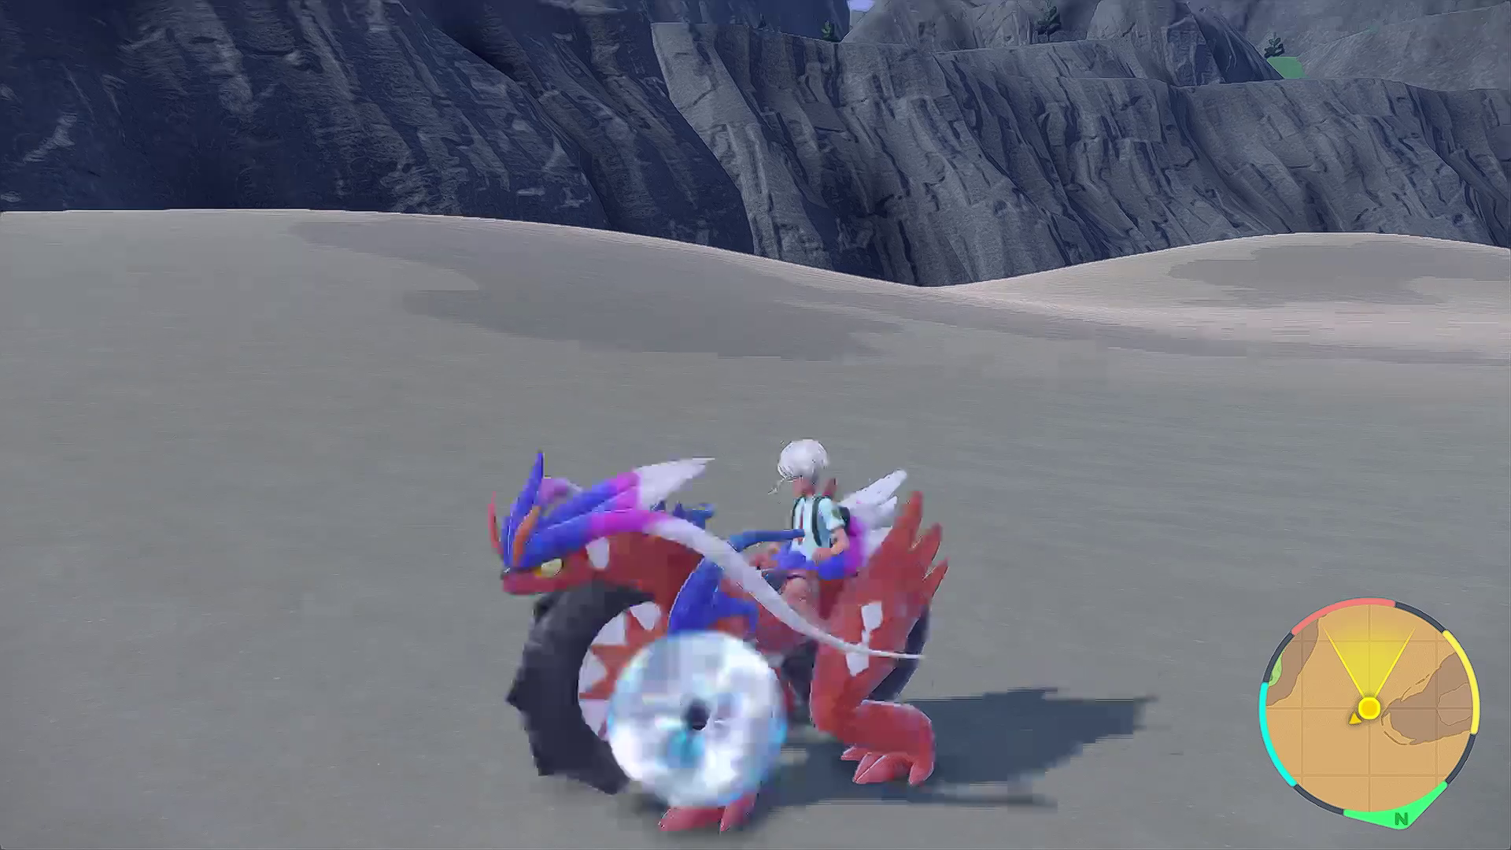